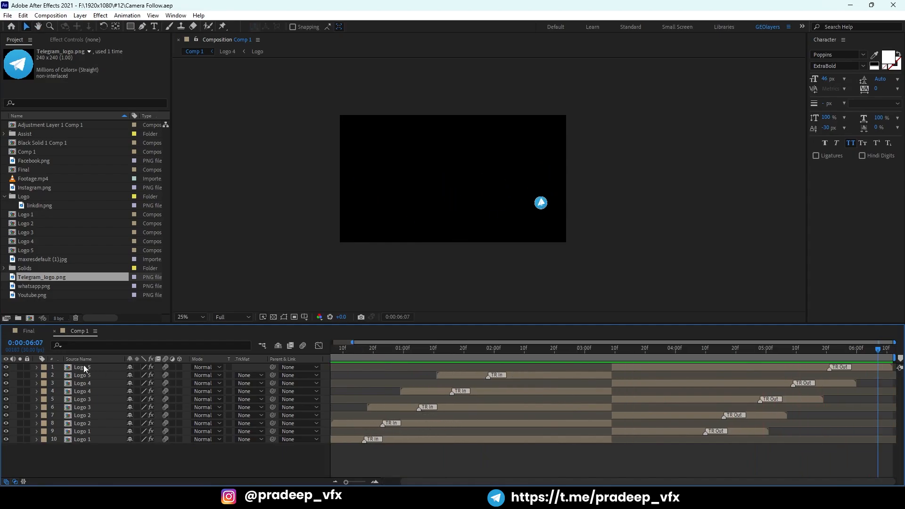
Play a preview of the Final composition and close the open project
click(29, 331)
key(space)
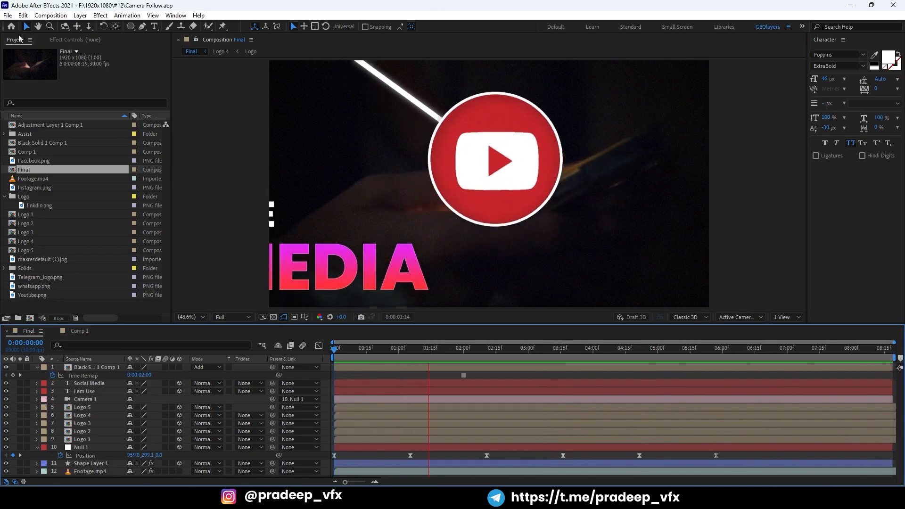
click(8, 15)
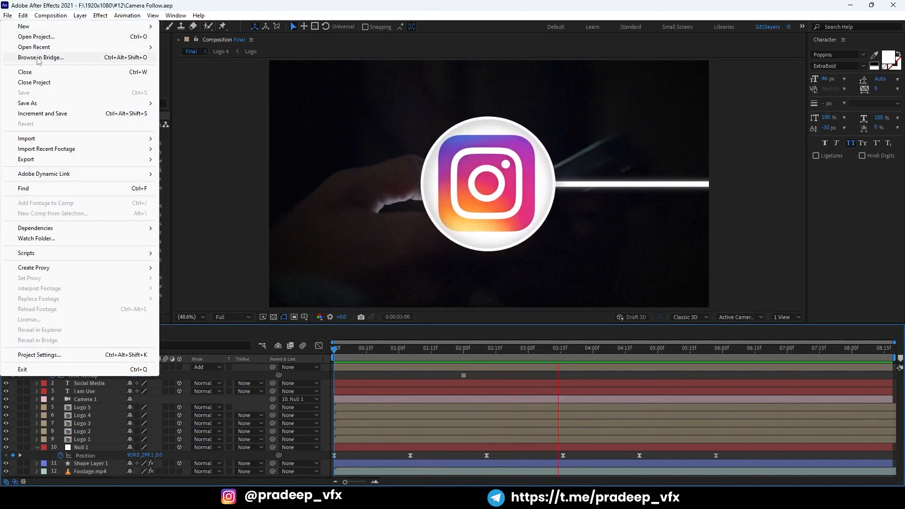
click(34, 83)
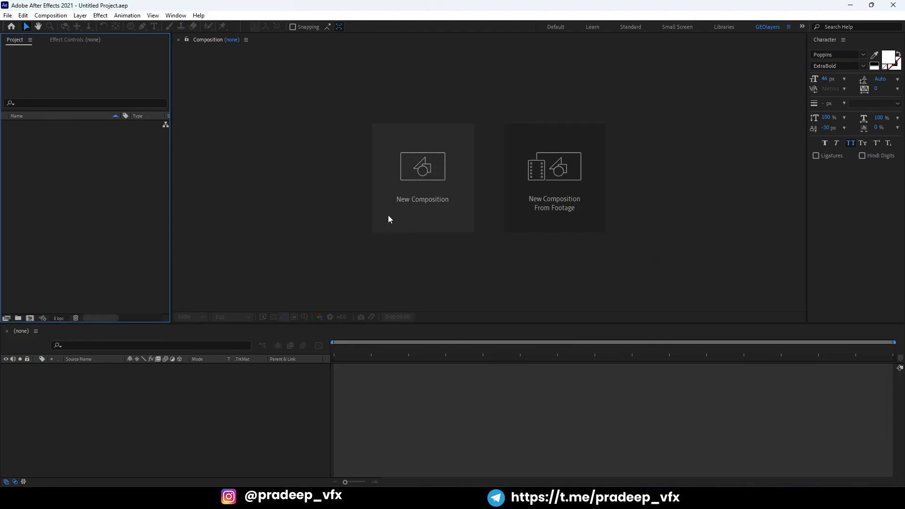
Create a 1920 x 1080, 30 fps, 10-second composition and display its Title/Action Safe guides
click(420, 194)
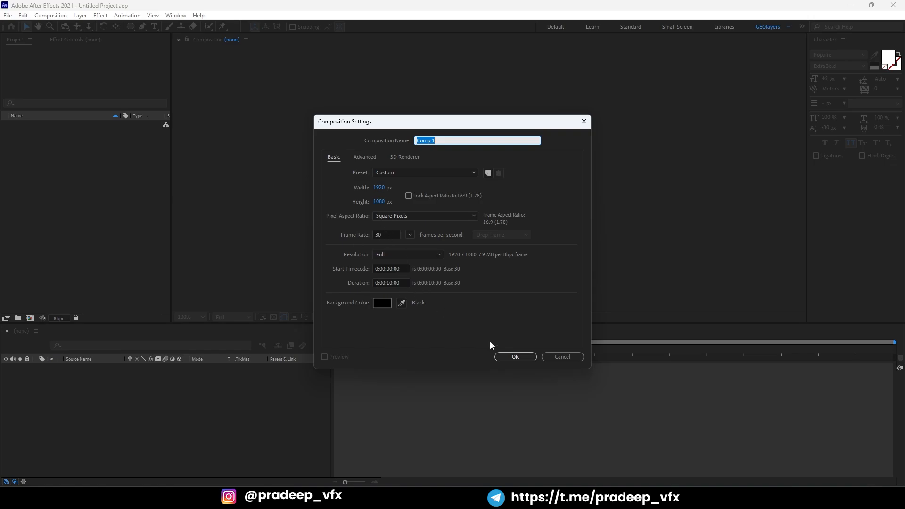
click(515, 356)
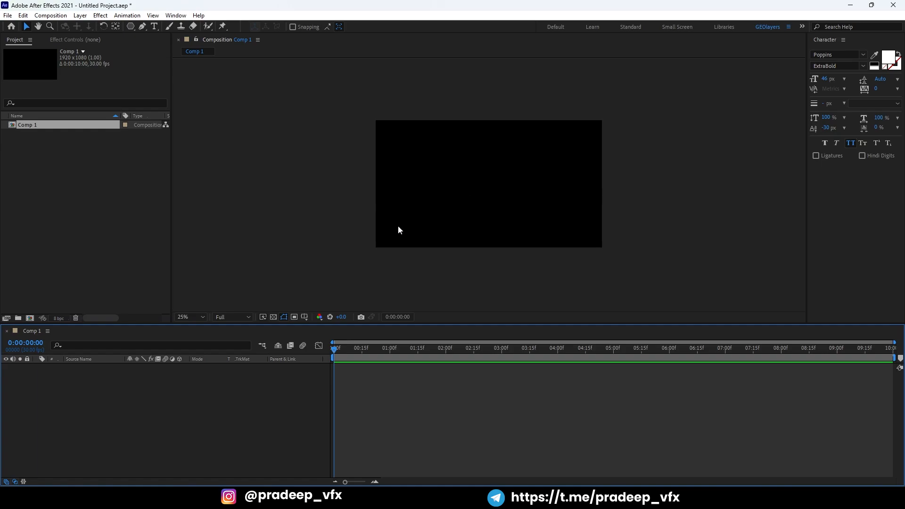
click(306, 316)
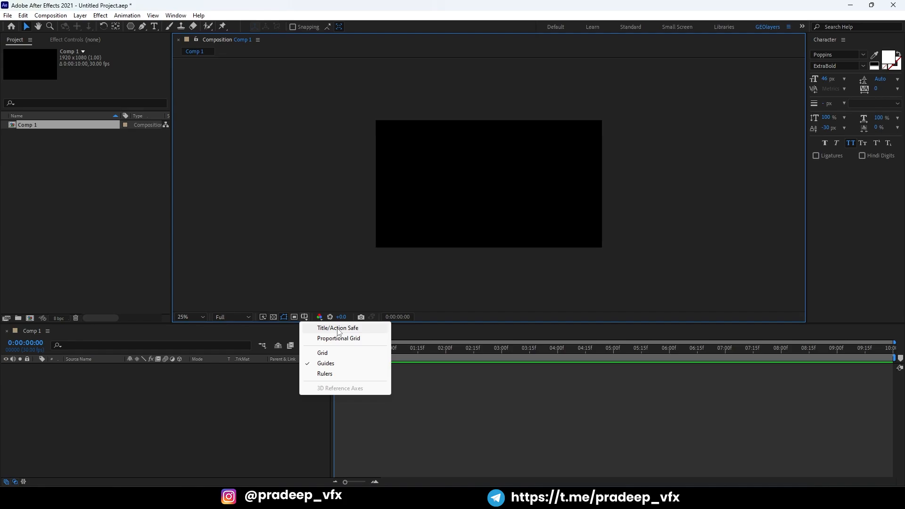
click(357, 330)
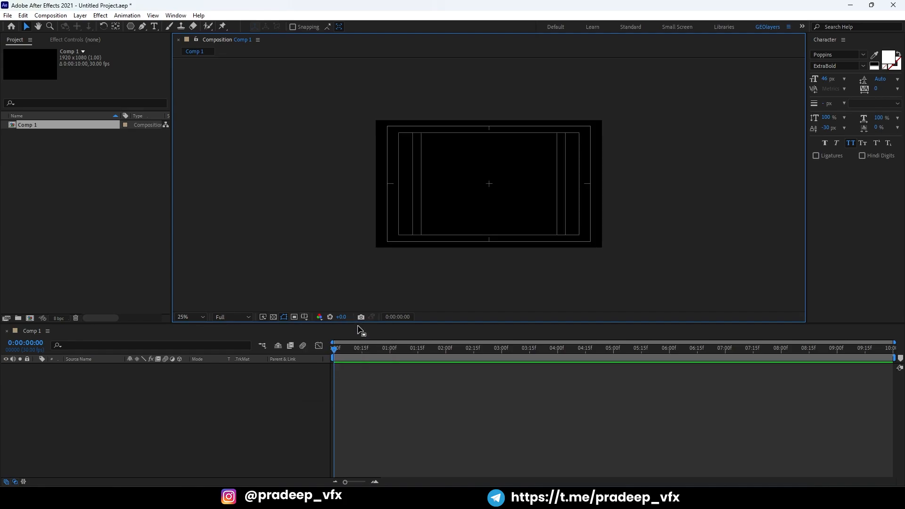
Draw a white-outlined pentagon with the Polygon Tool from the composition's centre mark, with an outer radius of about 321 px
key(period)
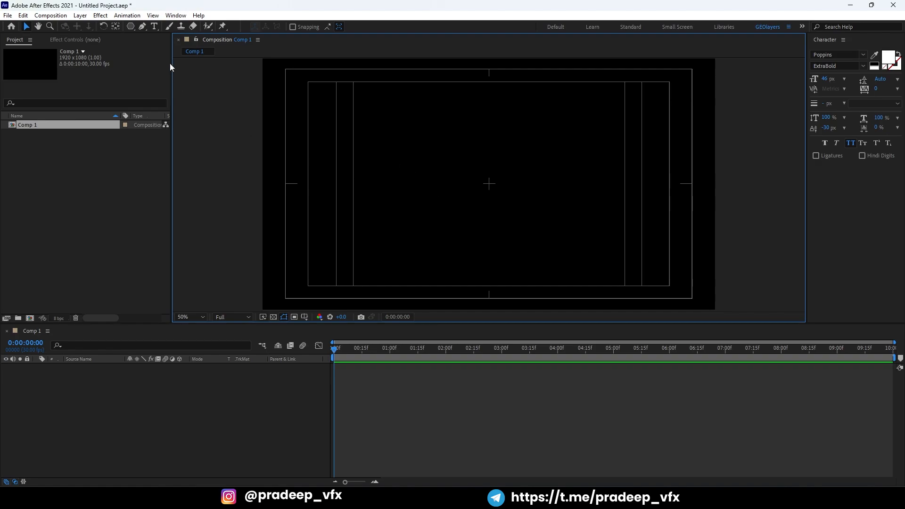
click(132, 28)
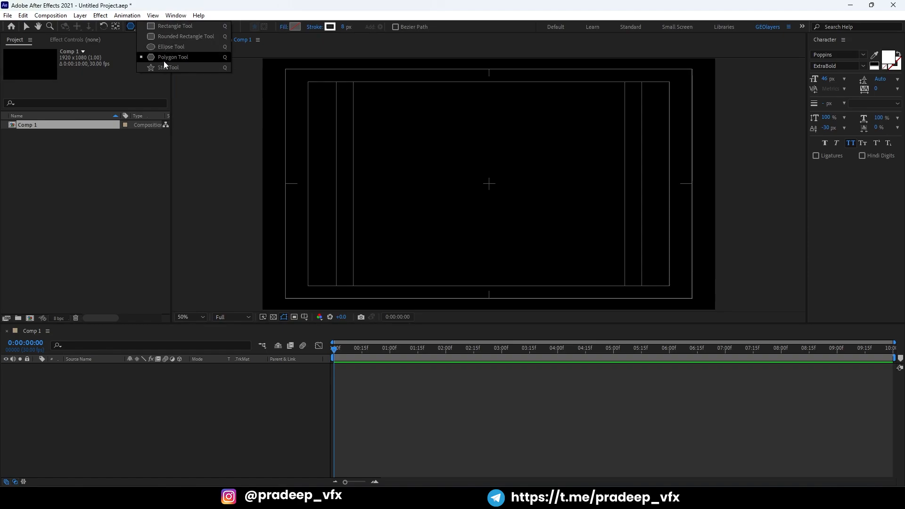
click(183, 58)
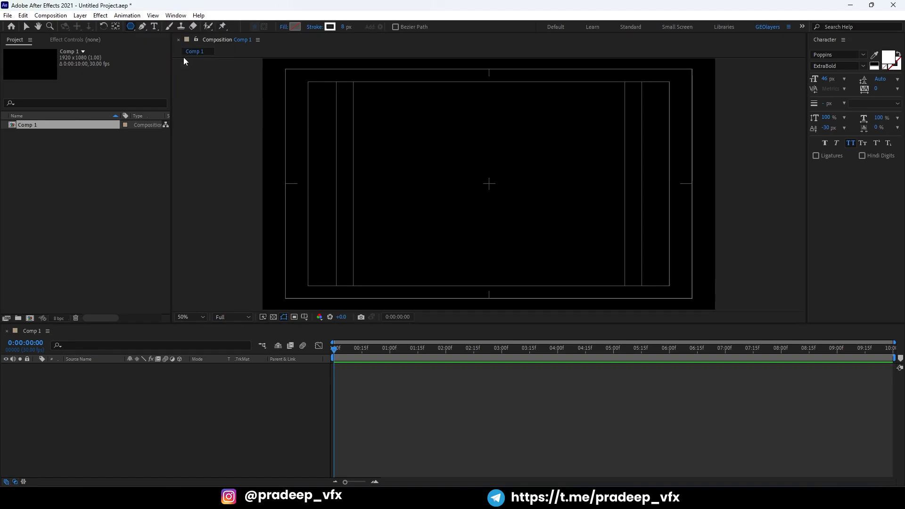
scroll(489, 185, up, 2)
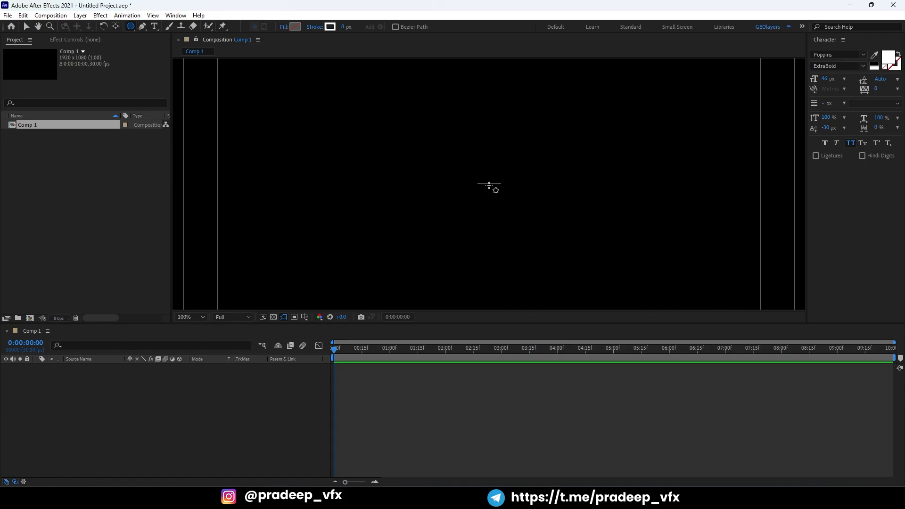
click(489, 184)
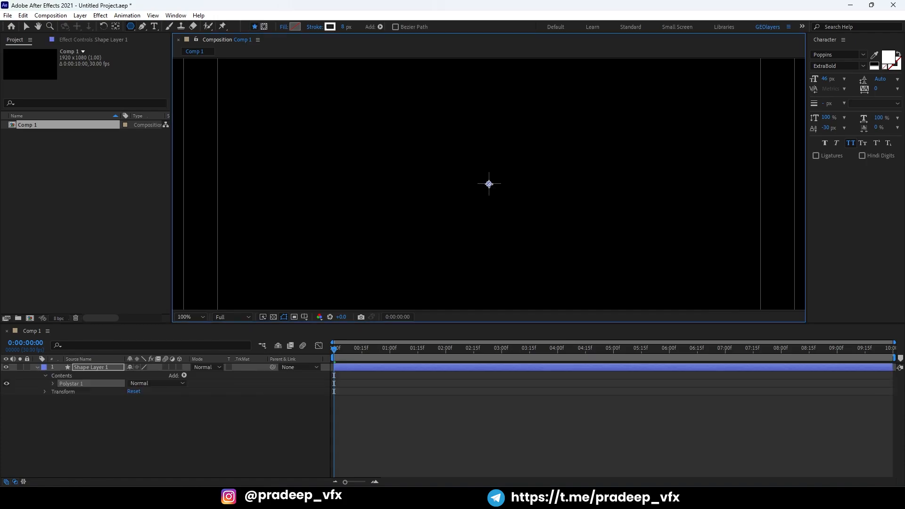
drag(489, 185, 608, 277)
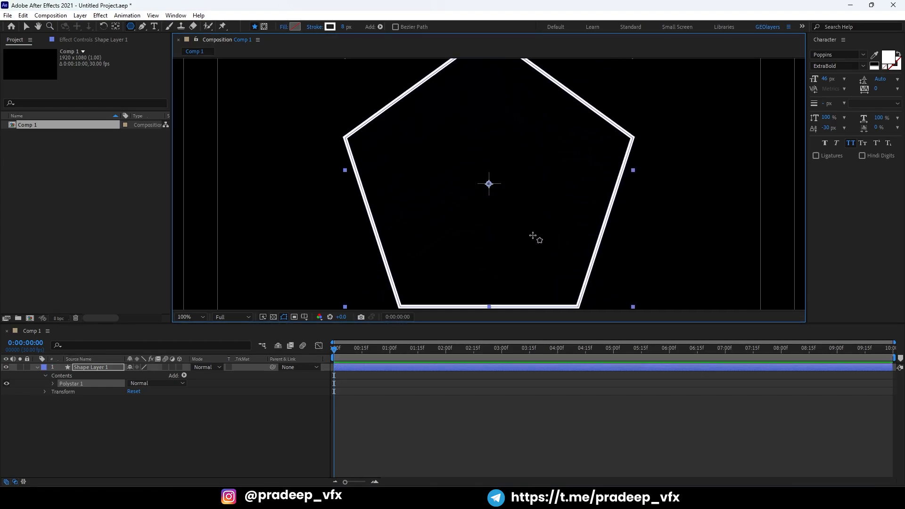
key(comma)
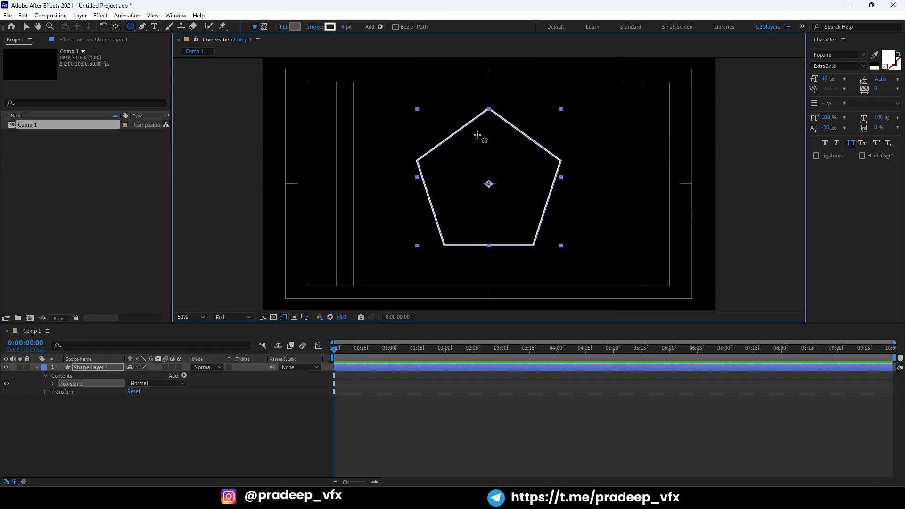
click(163, 400)
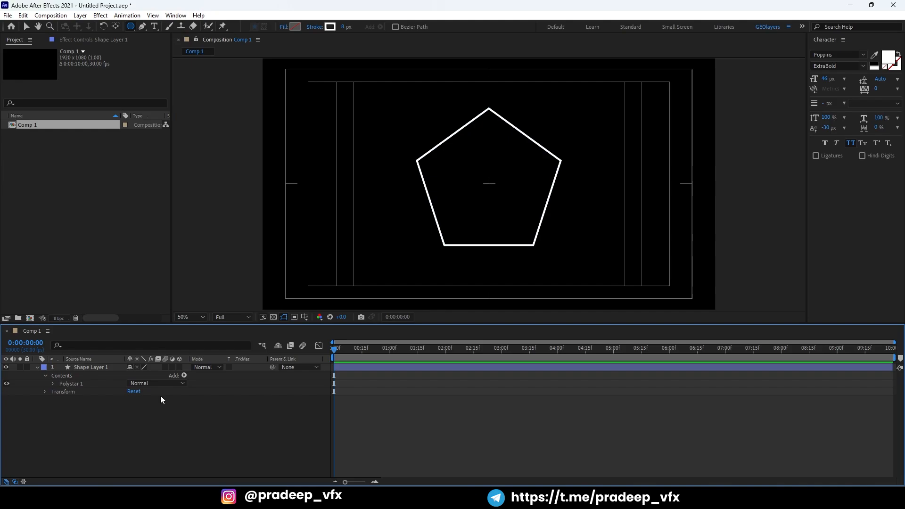
Try setting the polygon's number of points to 8 and undo the change
click(52, 384)
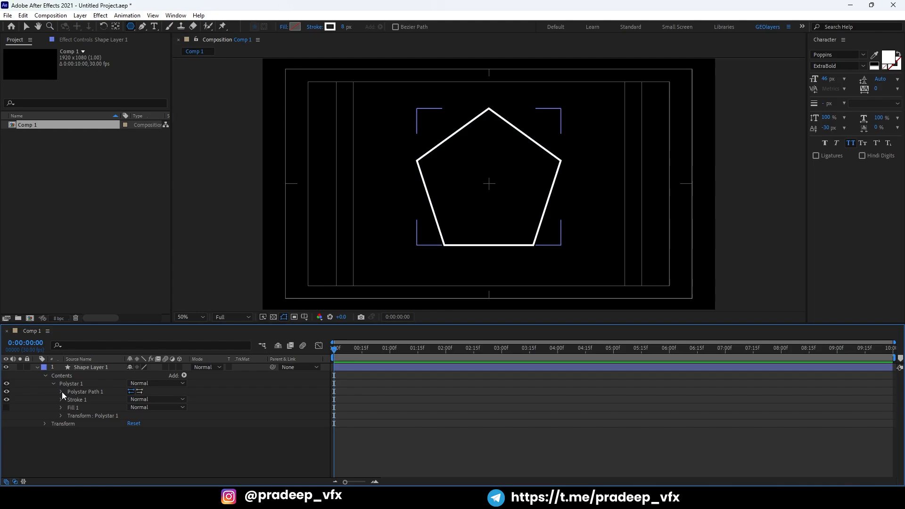
click(61, 391)
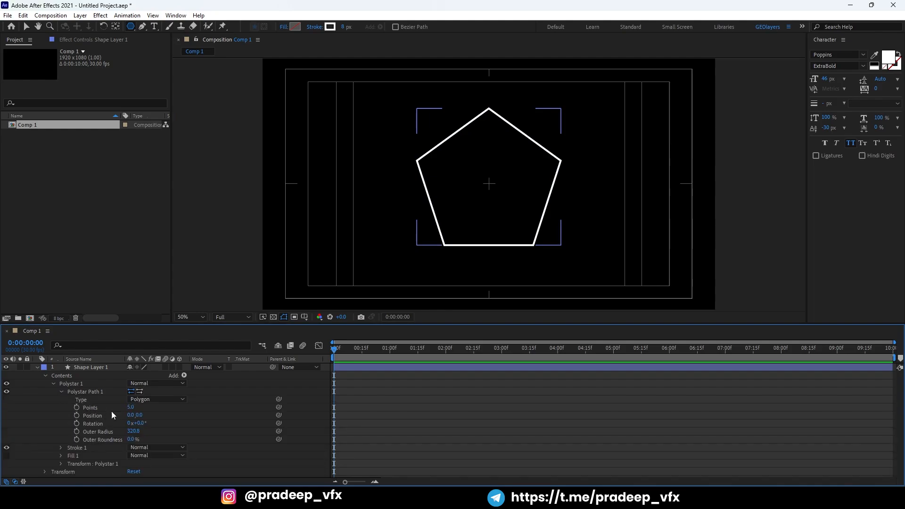
click(130, 407)
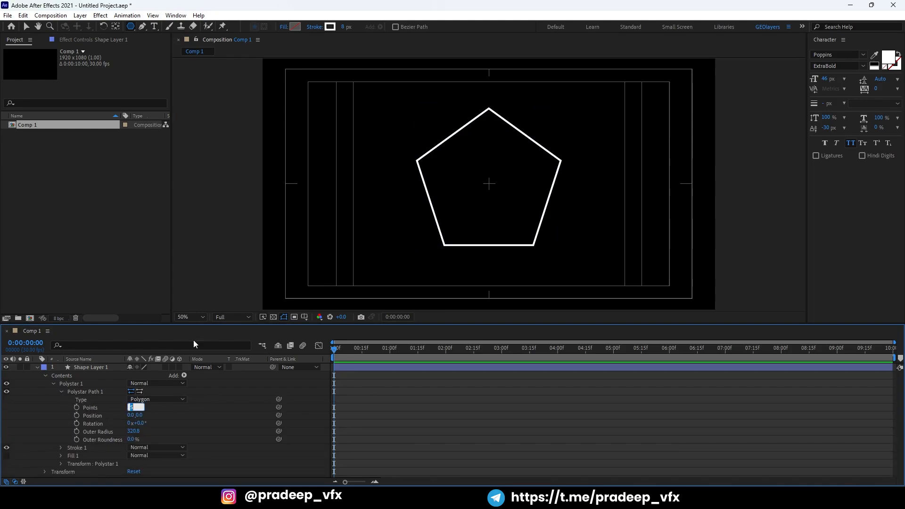
text(8)
key(Return)
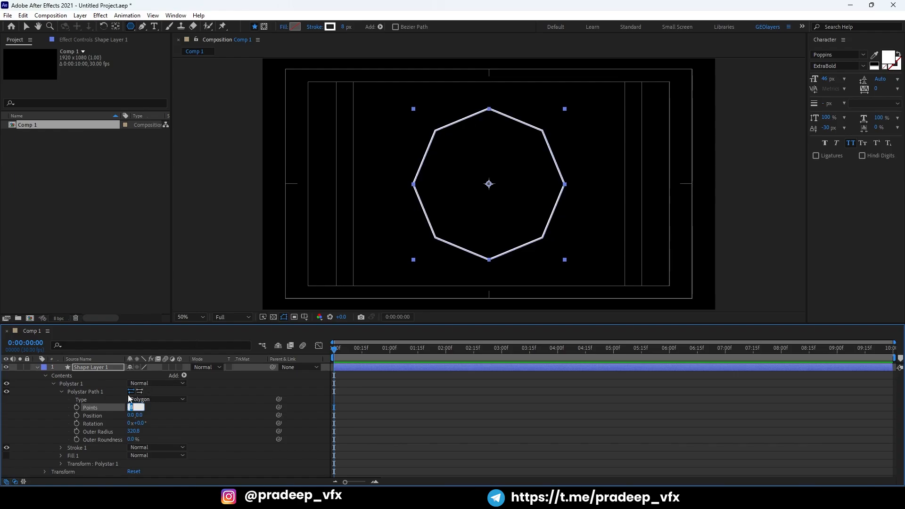
key(ctrl+z)
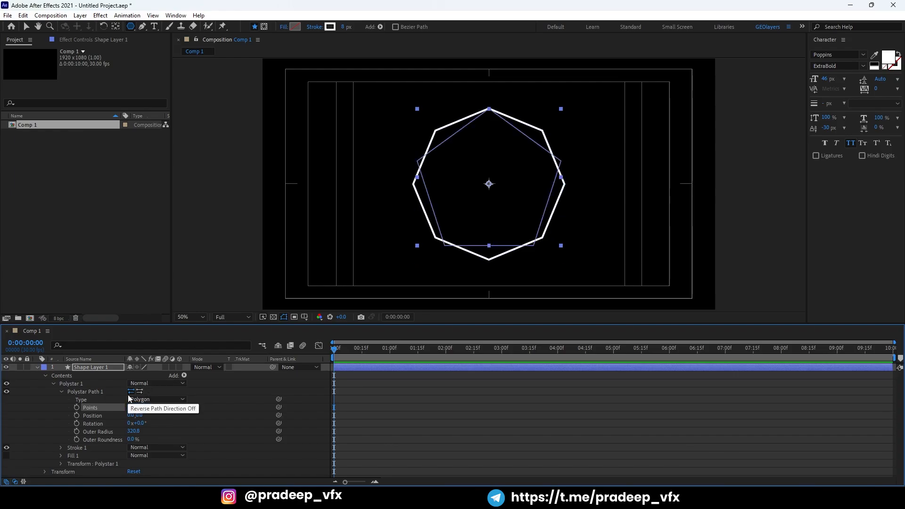
Convert the pentagon's polystar path to a Bezier path
click(61, 392)
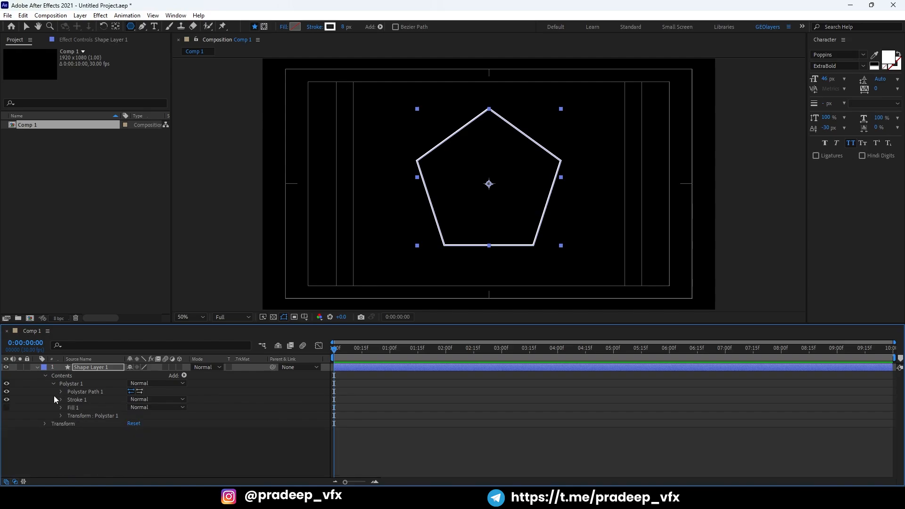
right_click(82, 391)
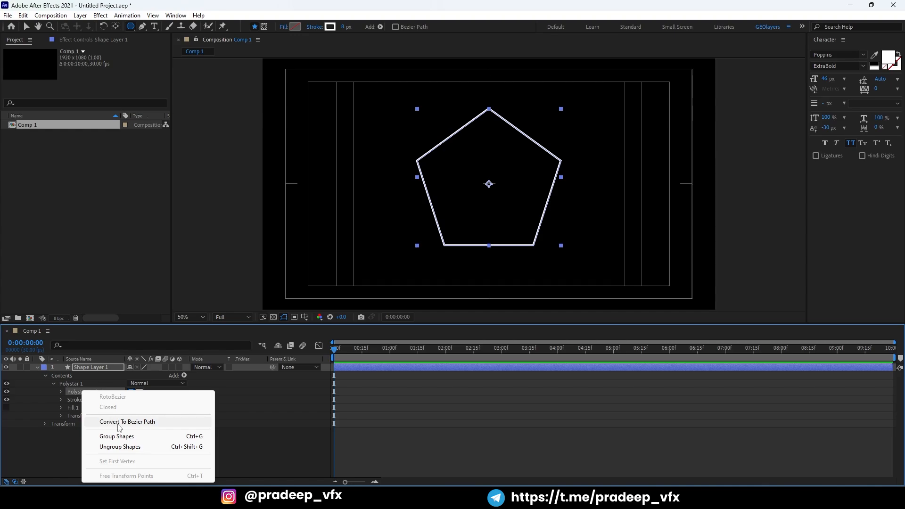
click(155, 423)
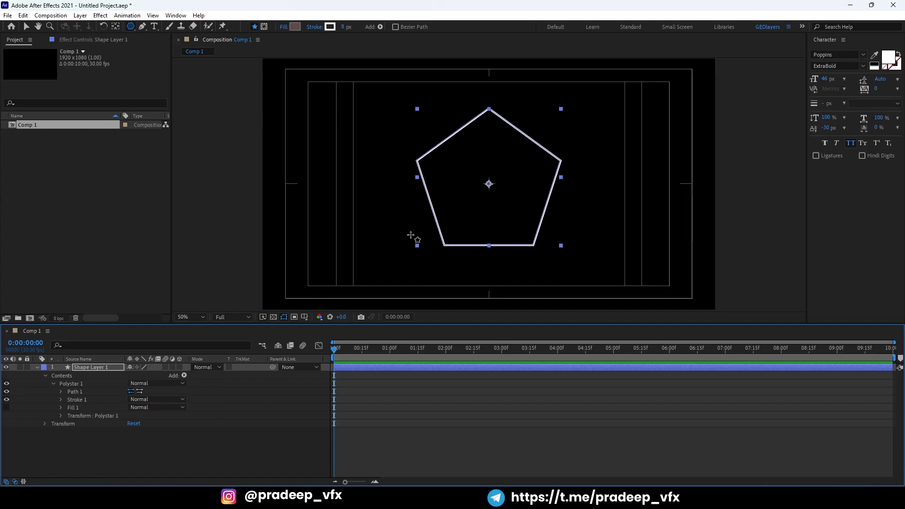
Try moving the pentagon's upper-left vertex outward and down, and undo the move
key(period)
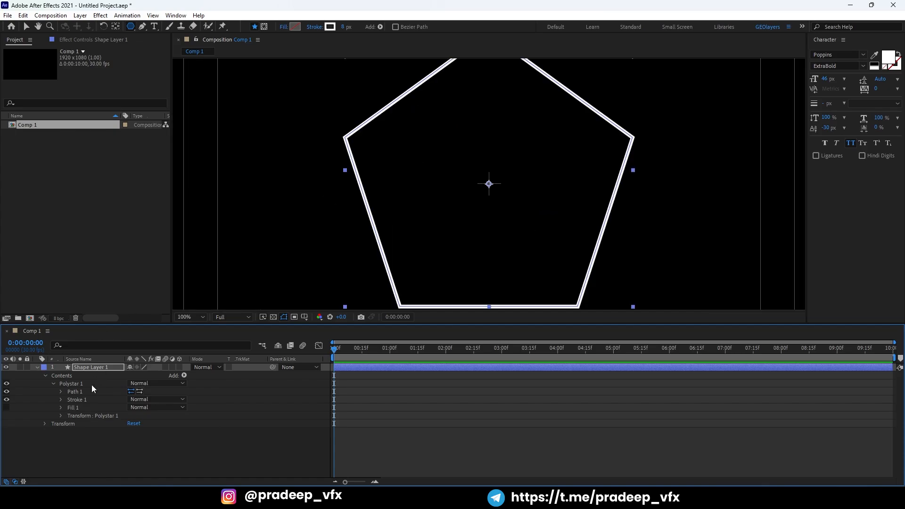
click(76, 392)
key(v)
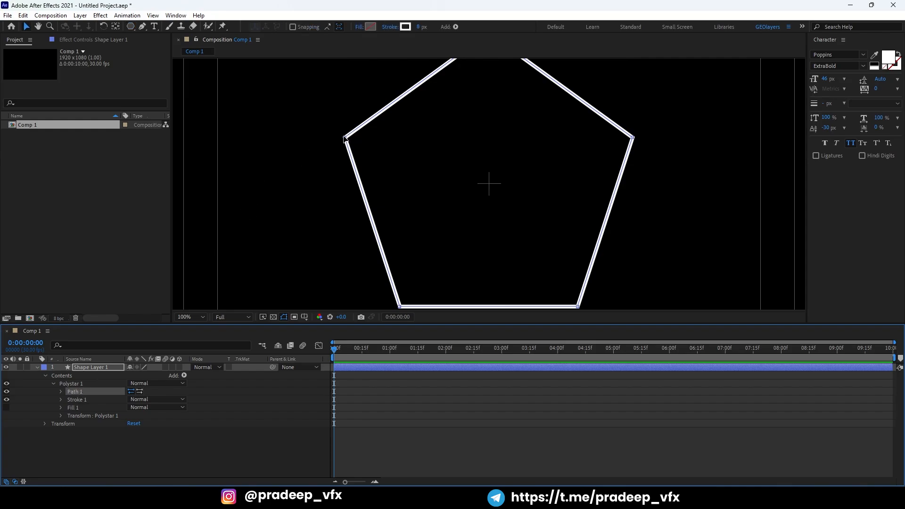
drag(345, 138, 301, 172)
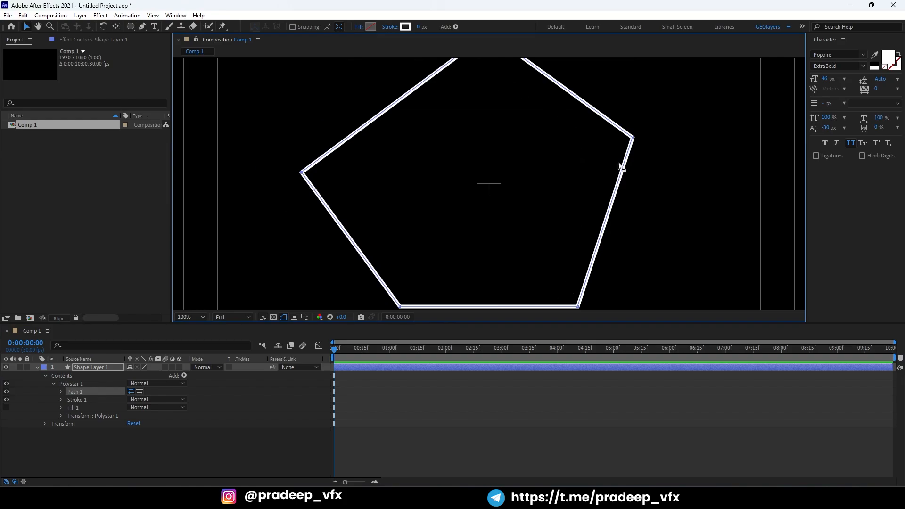
key(ctrl+z)
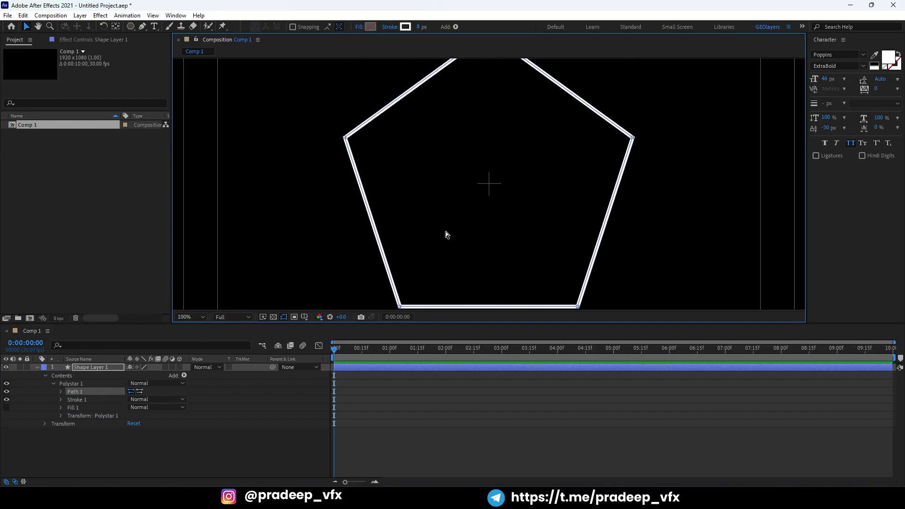
key(comma)
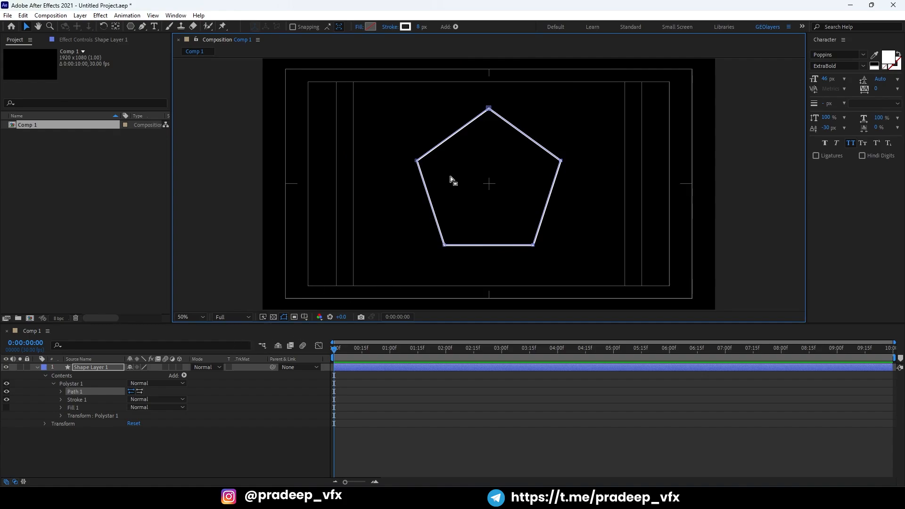
Inspect the Path property inside the pentagon's converted path and collapse the shape layer
click(60, 392)
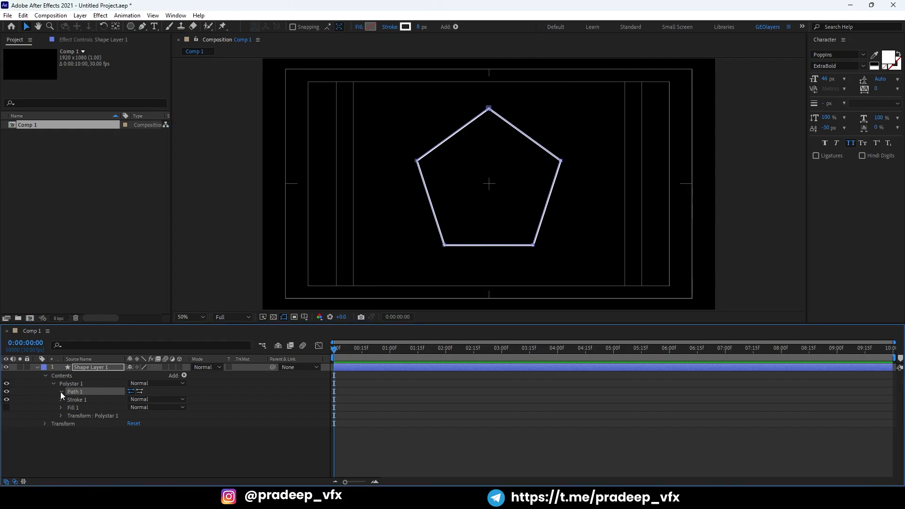
click(60, 391)
click(89, 399)
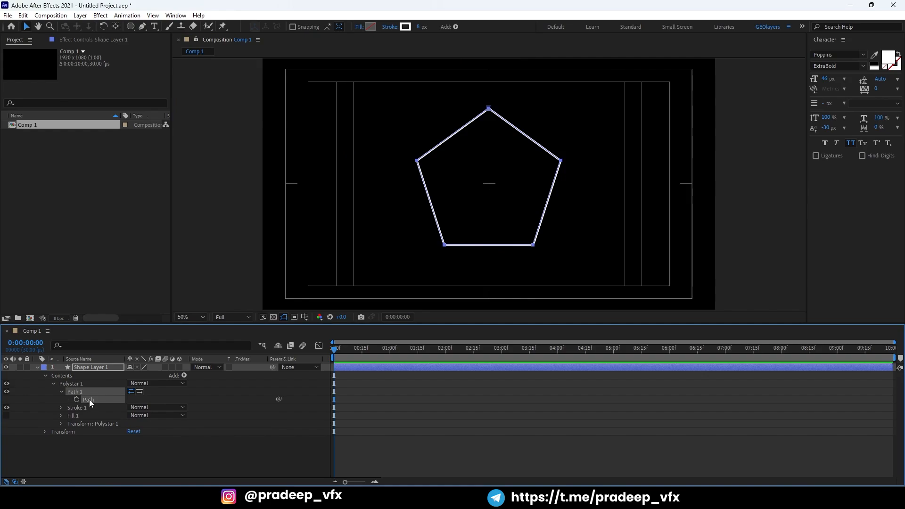
click(92, 443)
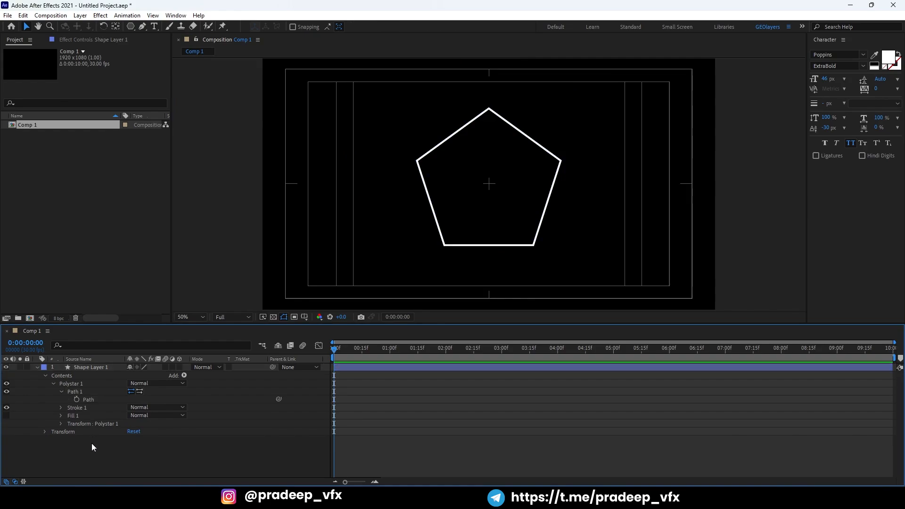
click(26, 373)
click(36, 367)
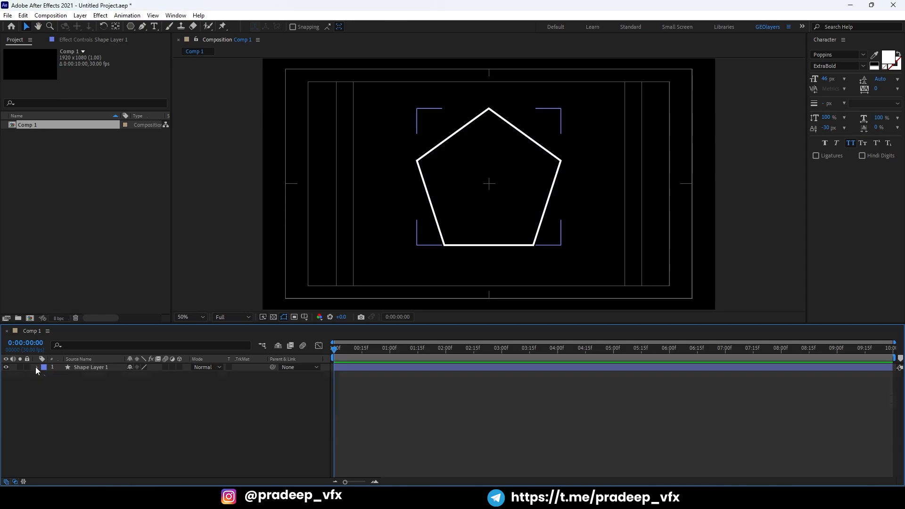
Add a null object to the composition above the shape layer
click(65, 386)
right_click(65, 387)
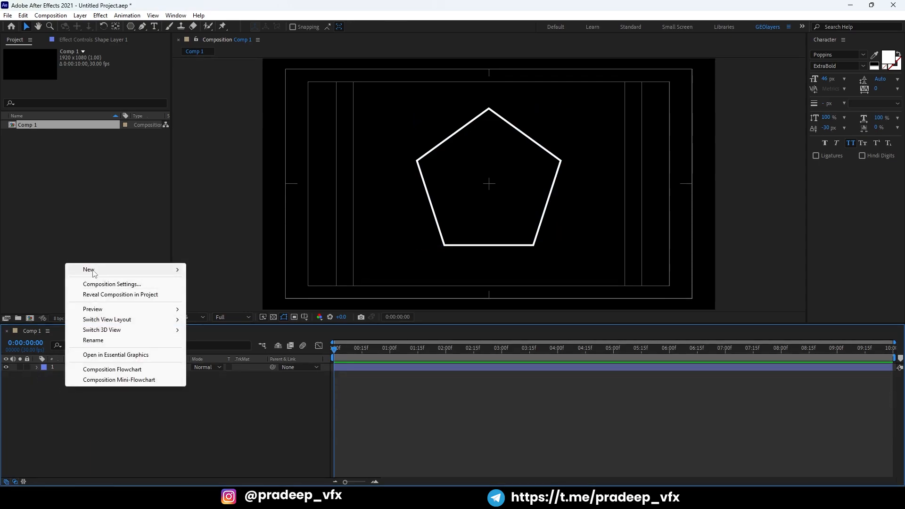
mouse_move(89, 270)
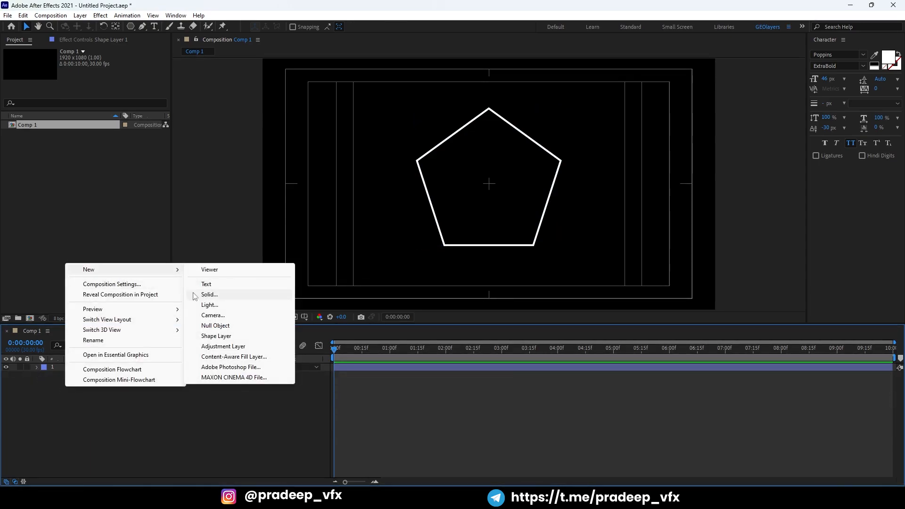
click(216, 325)
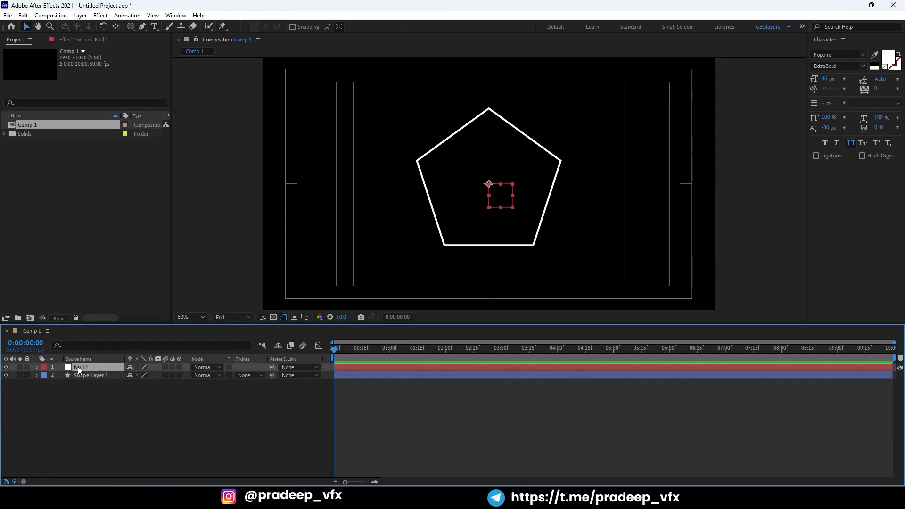
Copy the pentagon's Path property and paste it onto the null's Position as motion keyframes
key(p)
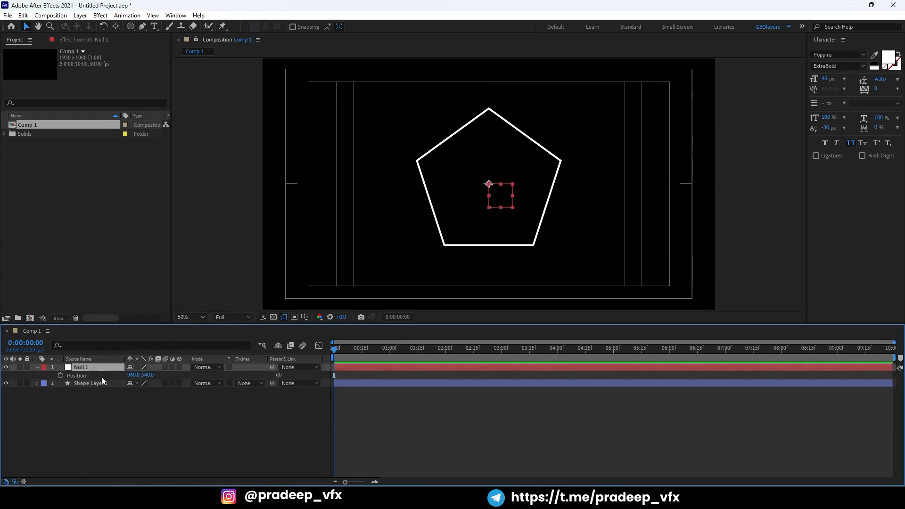
click(75, 374)
click(37, 383)
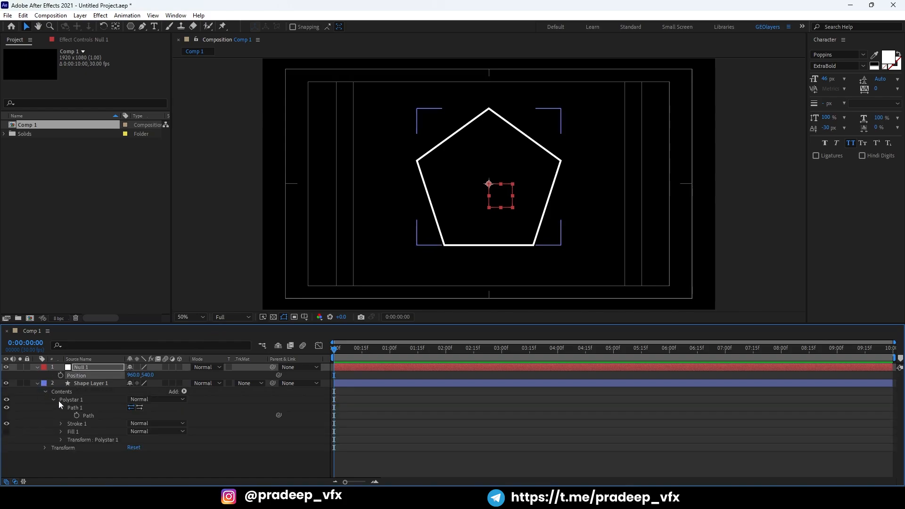
click(88, 416)
click(81, 376)
key(ctrl+v)
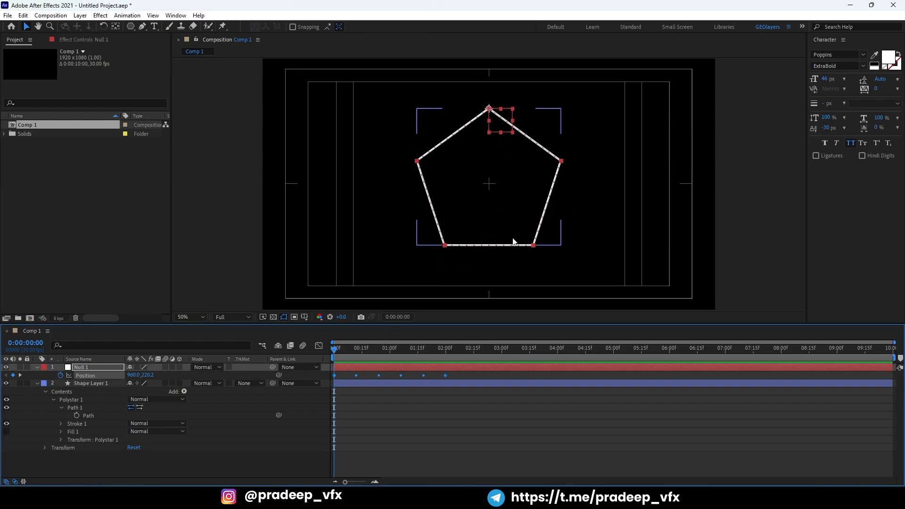
Preview the null's motion along the pentagon's outline
key(space)
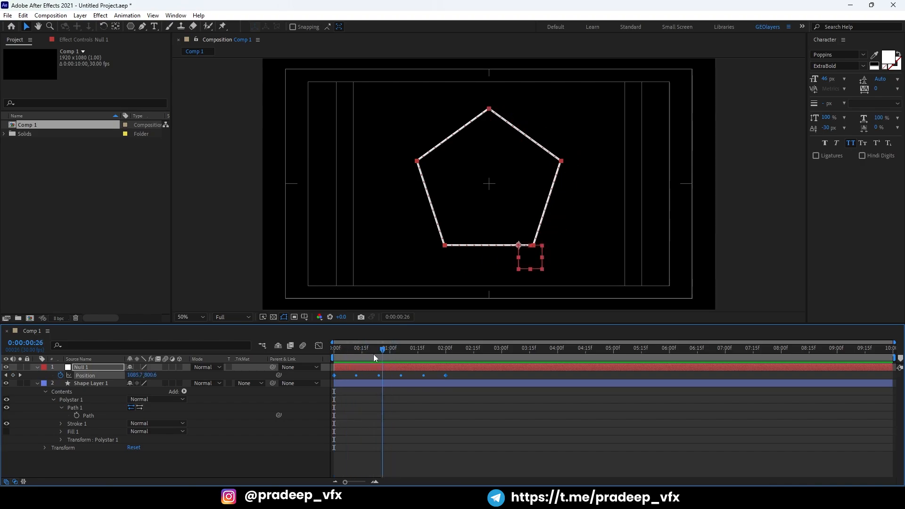
key(space)
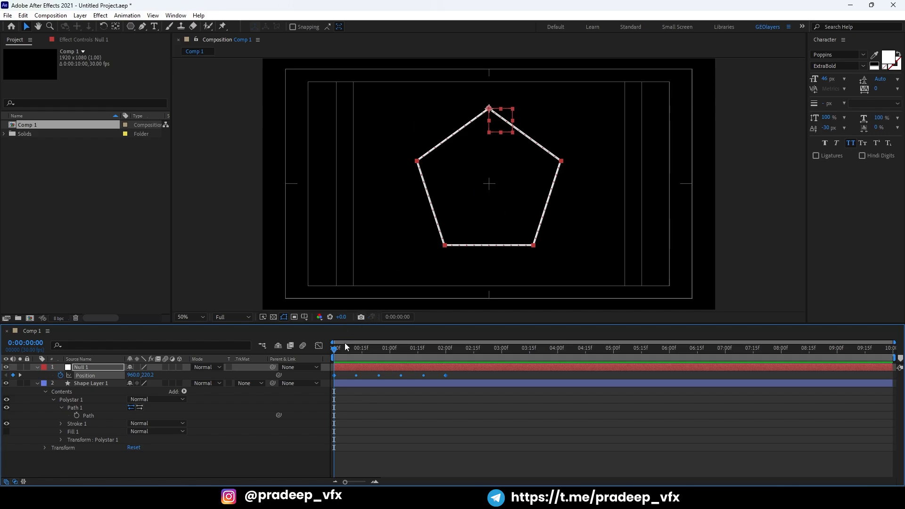
mouse_move(337, 350)
mouse_down()
mouse_move(441, 354)
mouse_move(323, 356)
mouse_move(420, 354)
mouse_move(341, 355)
mouse_up()
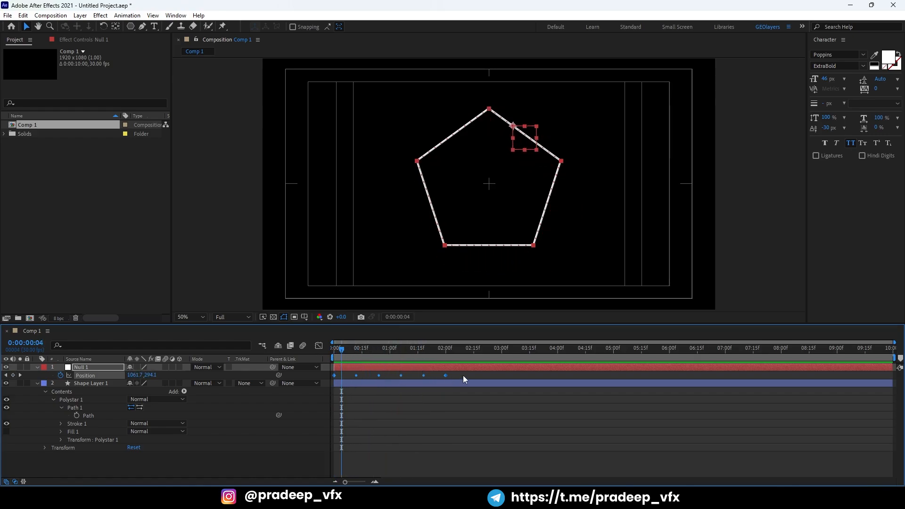
Try setting the null's Position keyframes to Lock To Time roving, with Linear temporal and spatial interpolation
right_click(335, 375)
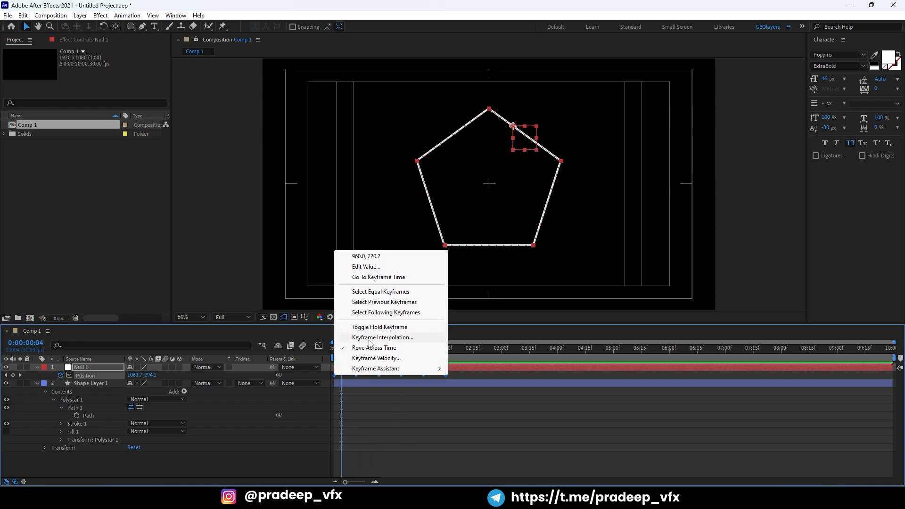
click(400, 338)
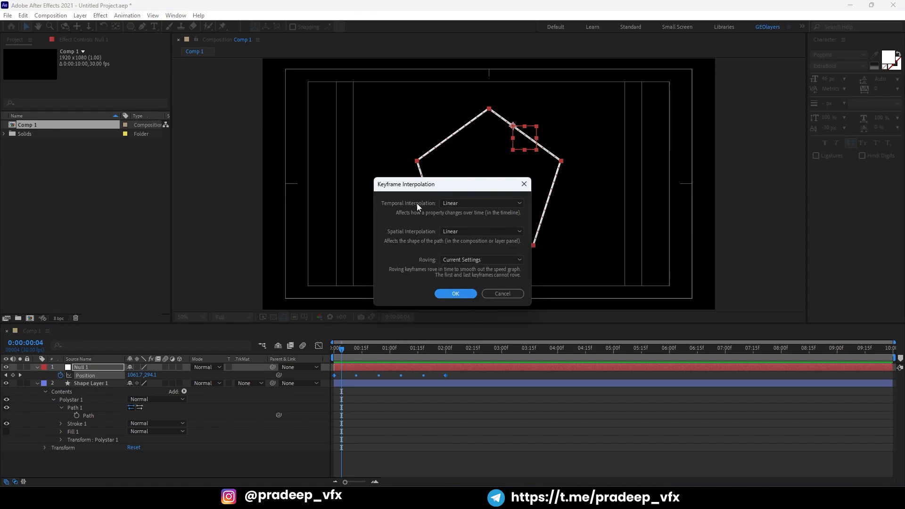
click(466, 203)
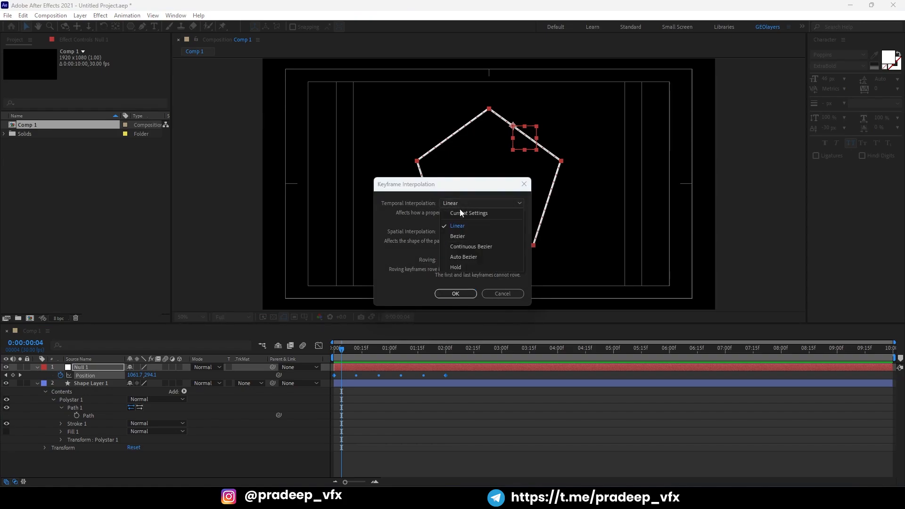
click(459, 231)
click(459, 231)
click(437, 251)
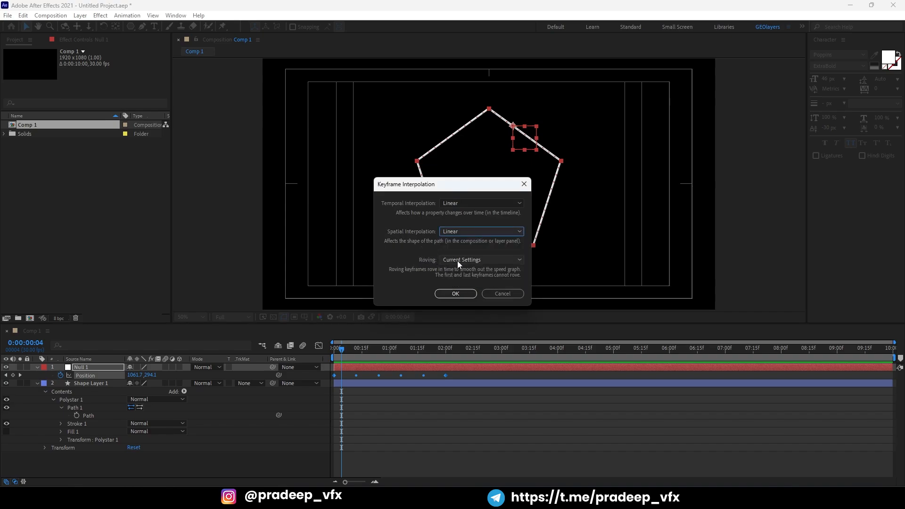
click(461, 260)
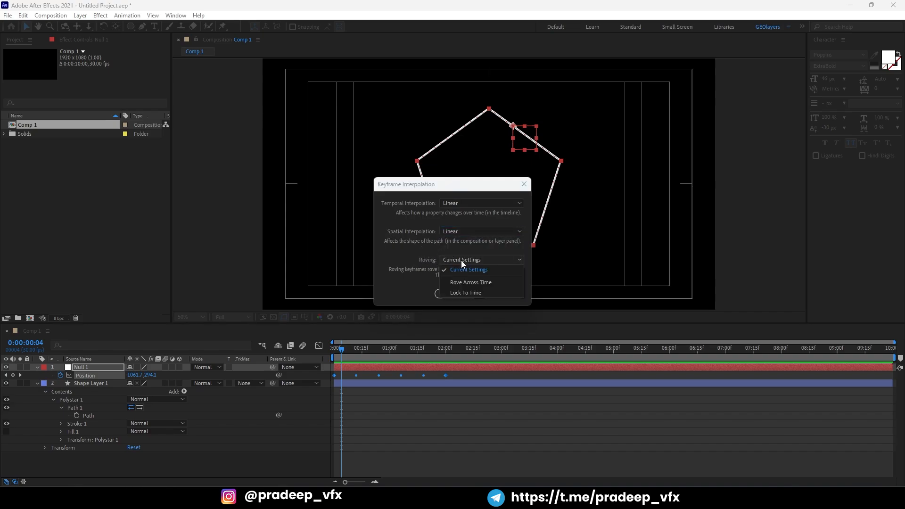
click(463, 292)
click(456, 293)
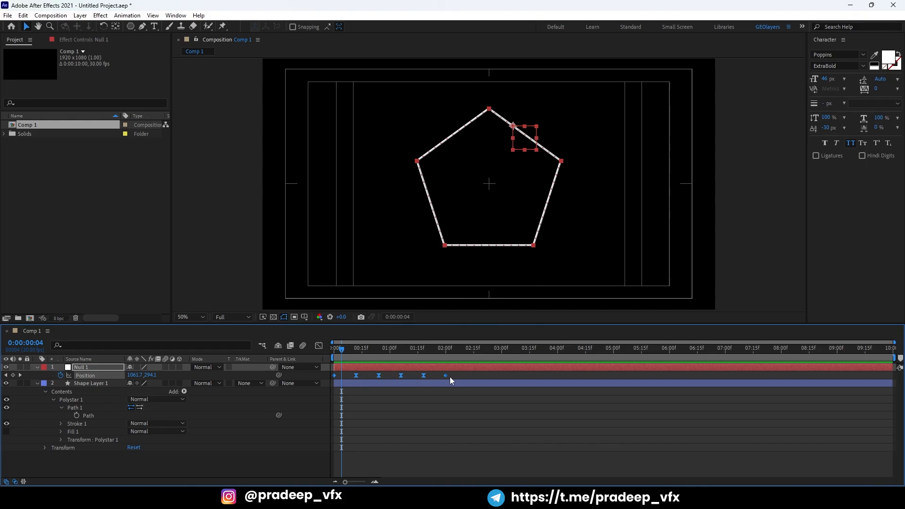
Try Easy Ease on the null's roving Position keyframes and undo it
click(462, 375)
drag(464, 374, 328, 379)
key(F9)
key(ctrl+z)
key(F9)
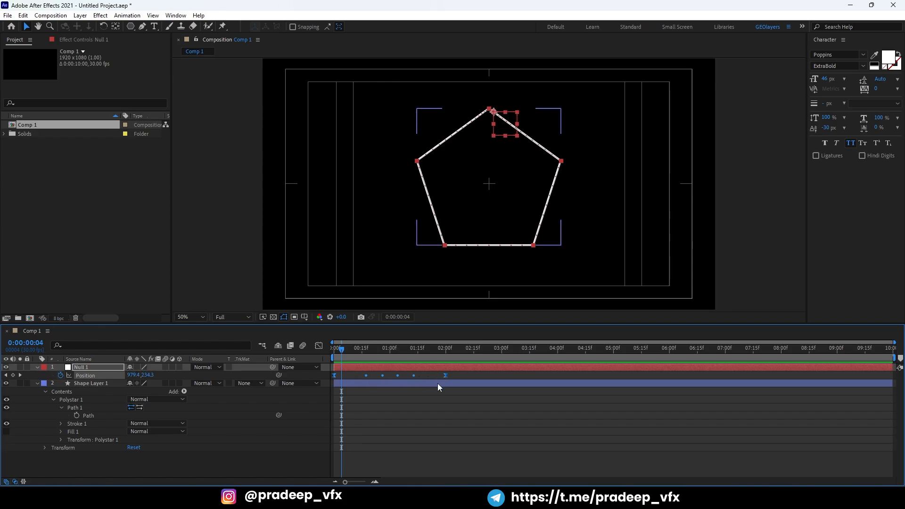
key(ctrl+z)
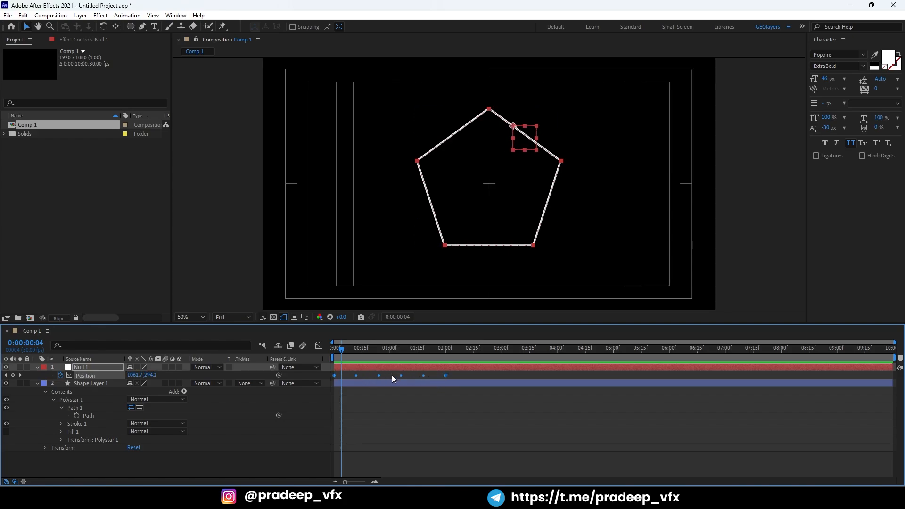
key(F9)
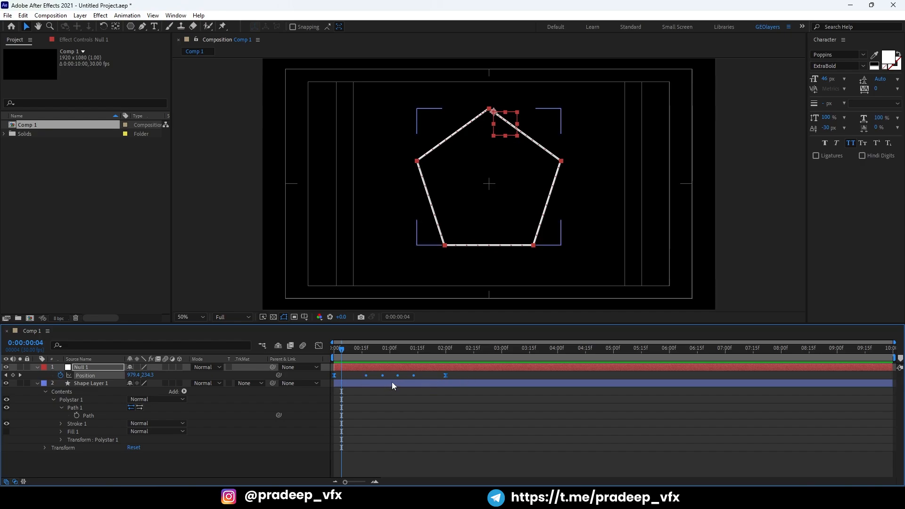
key(ctrl+z)
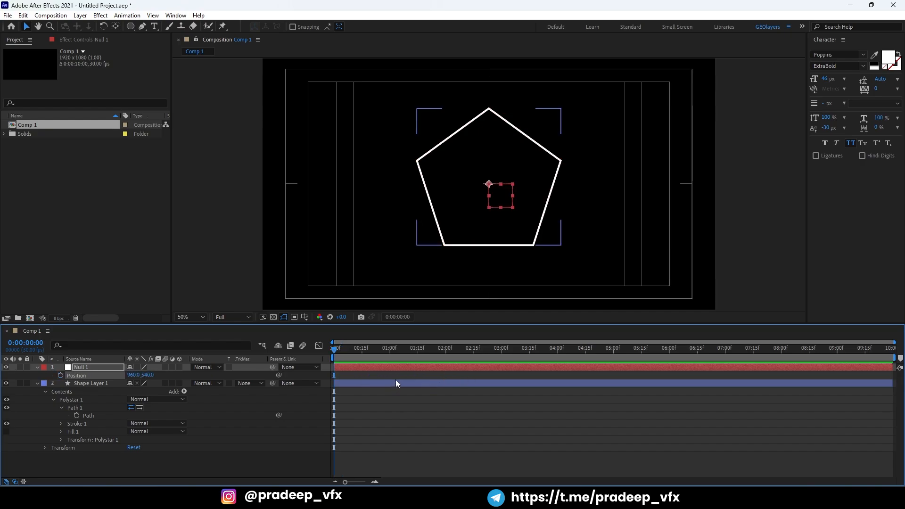
key(F9)
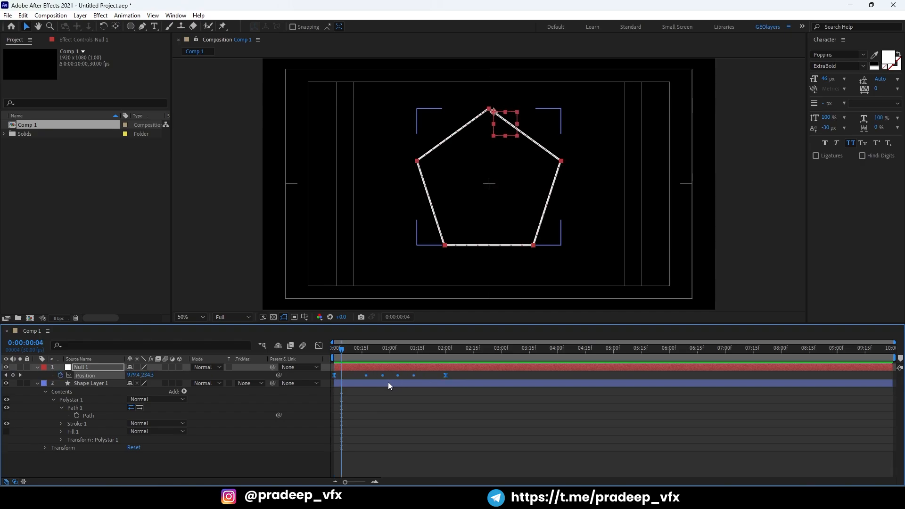
key(ctrl+z)
Set the roving of all the null's Position keyframes to Lock To Time through Keyframe Interpolation
drag(455, 376, 330, 377)
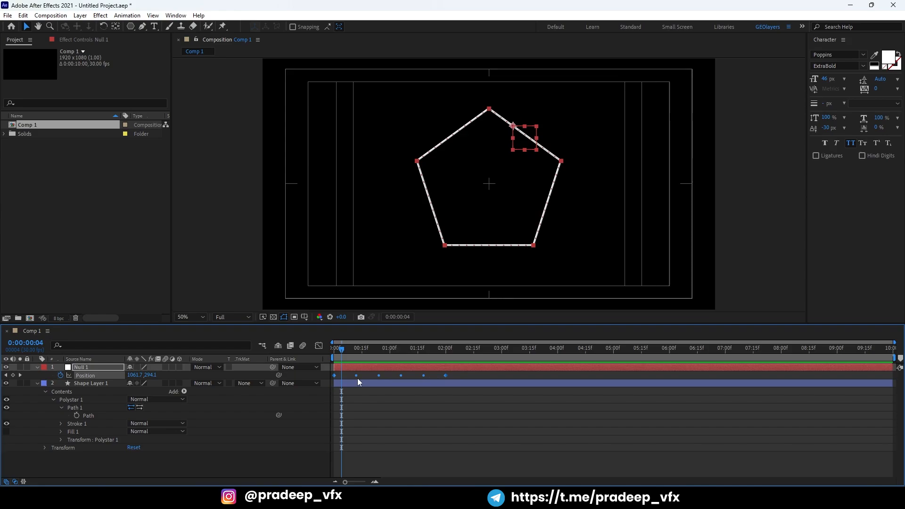
right_click(339, 380)
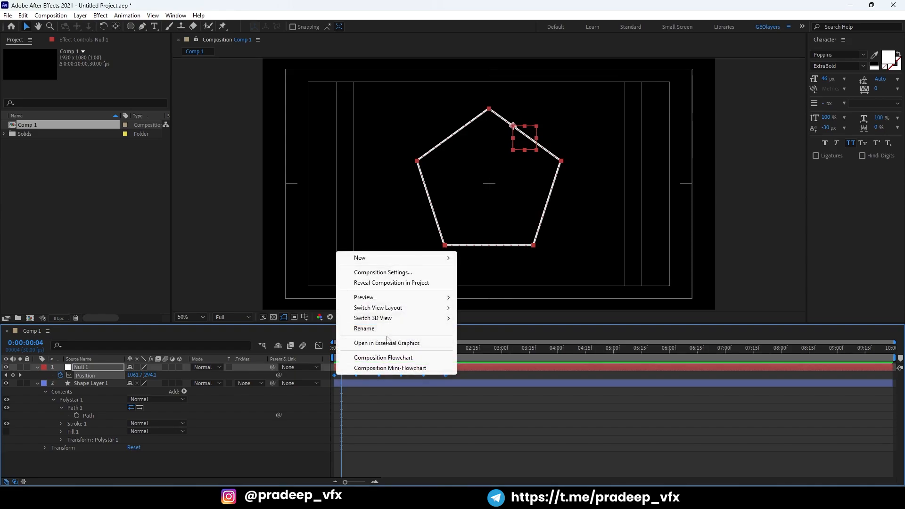
click(387, 402)
drag(463, 377, 326, 374)
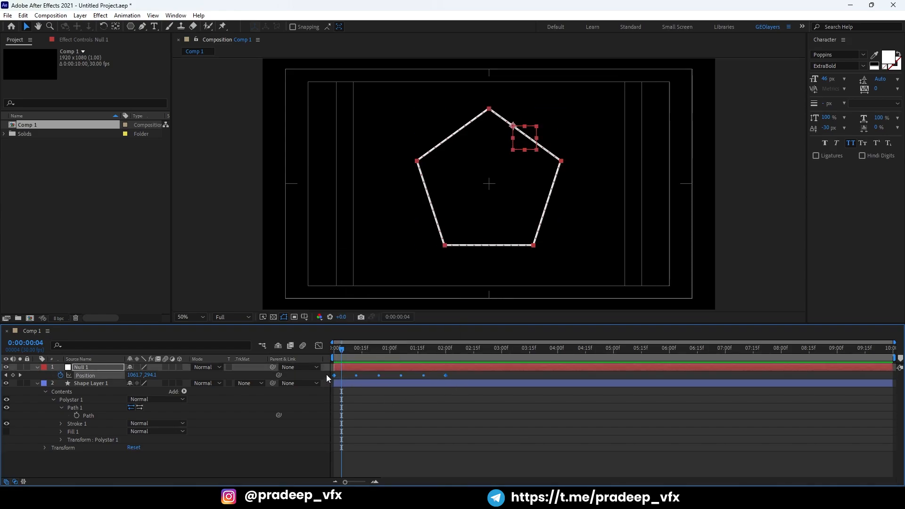
right_click(335, 377)
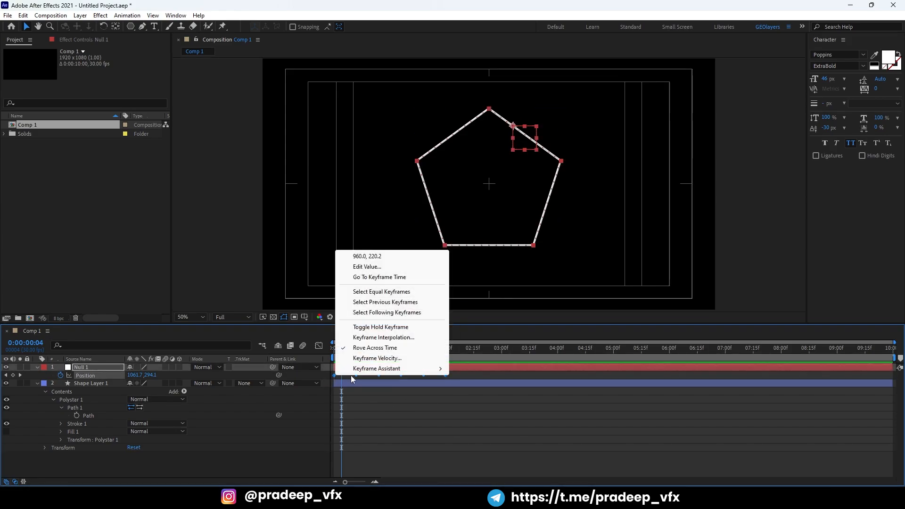
click(382, 337)
click(463, 264)
click(463, 283)
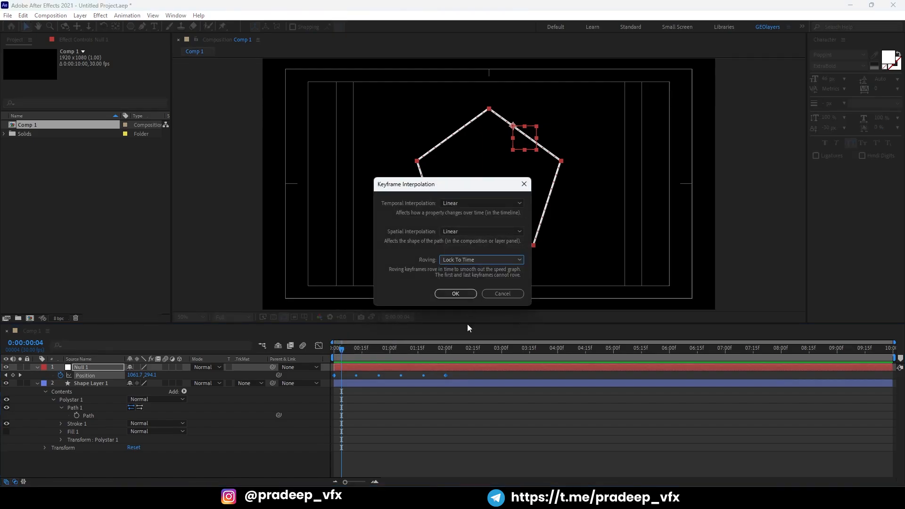
click(457, 293)
Apply Easy Ease to all the null's Position keyframes and check their speed graph
click(457, 376)
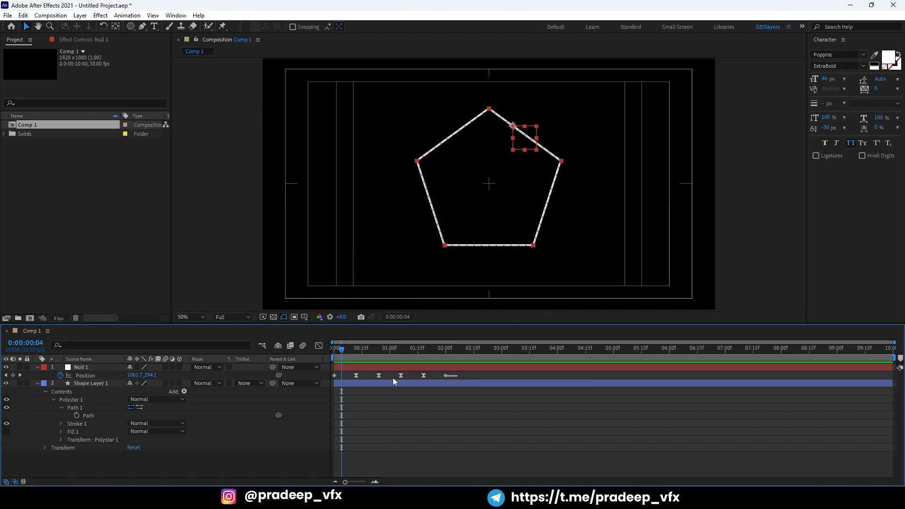
drag(393, 379, 312, 377)
key(F9)
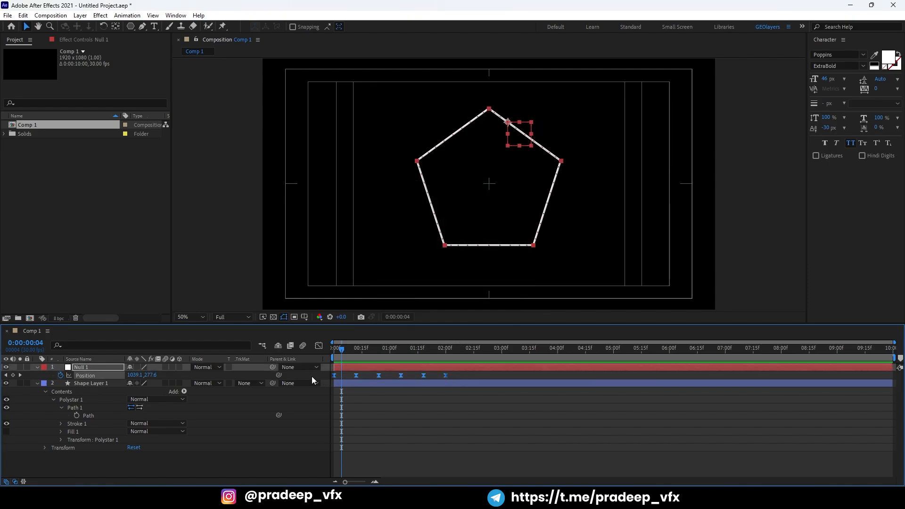
click(319, 345)
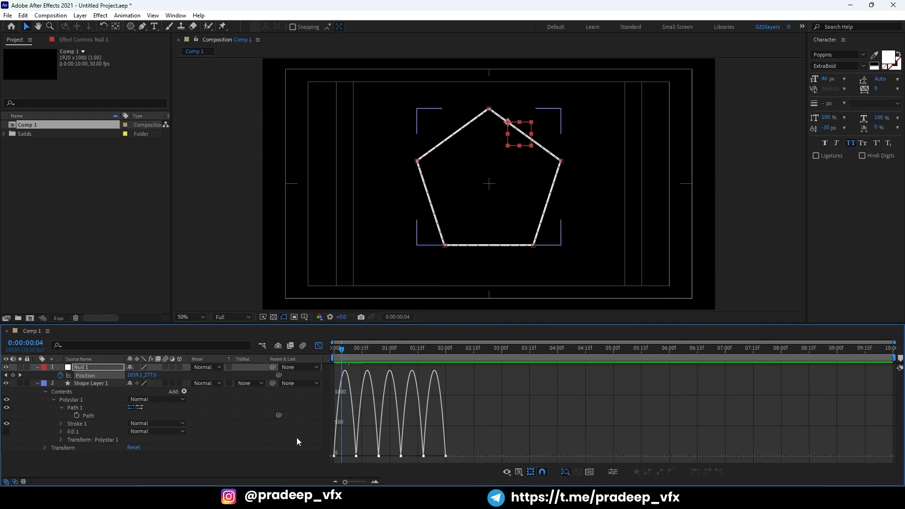
click(319, 348)
Set the incoming and outgoing velocity influence of all the null's Position keyframes to 65%
drag(459, 378, 316, 376)
right_click(356, 377)
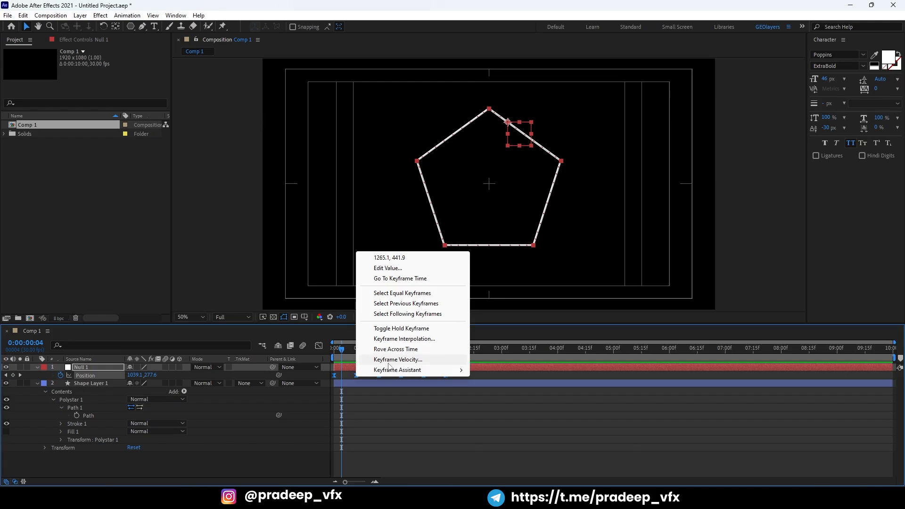
click(404, 360)
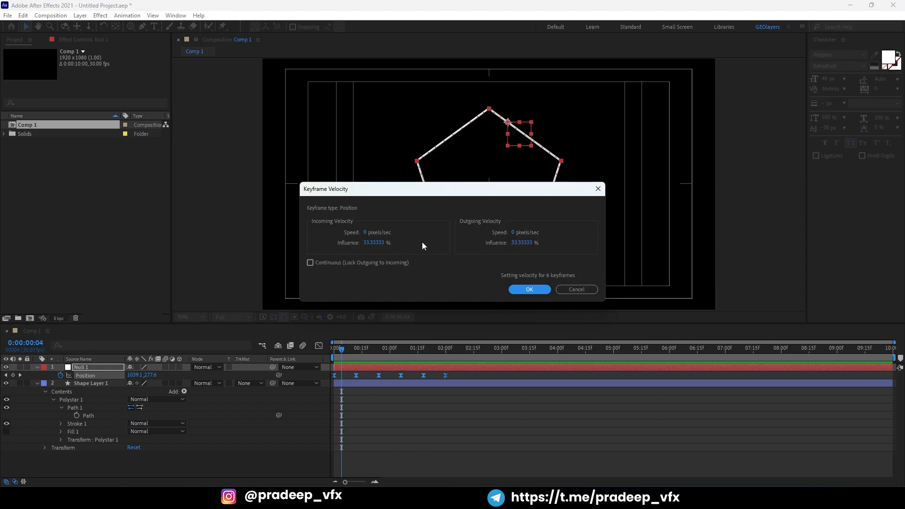
click(372, 246)
text(65)
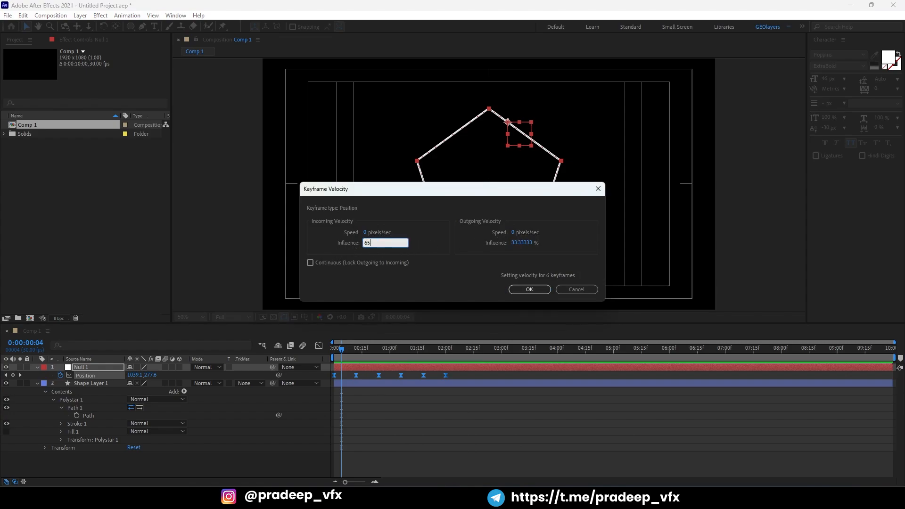
click(517, 246)
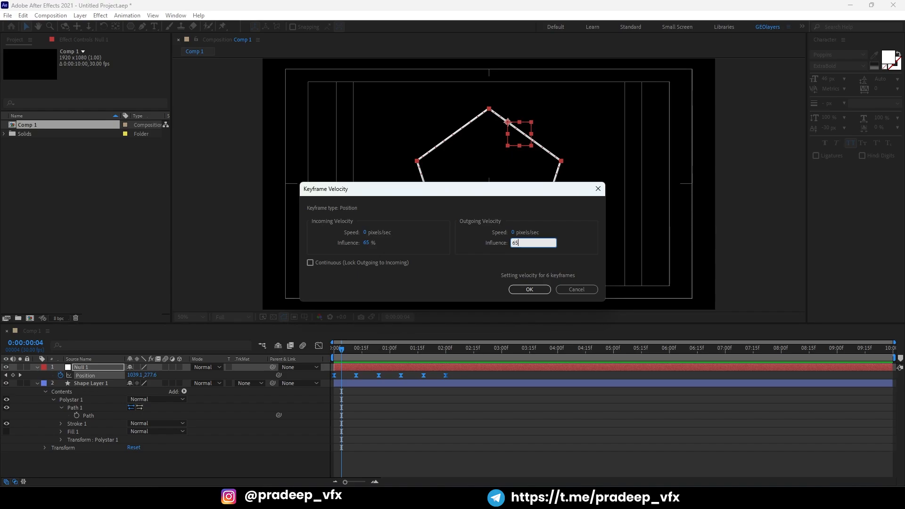
key(Return)
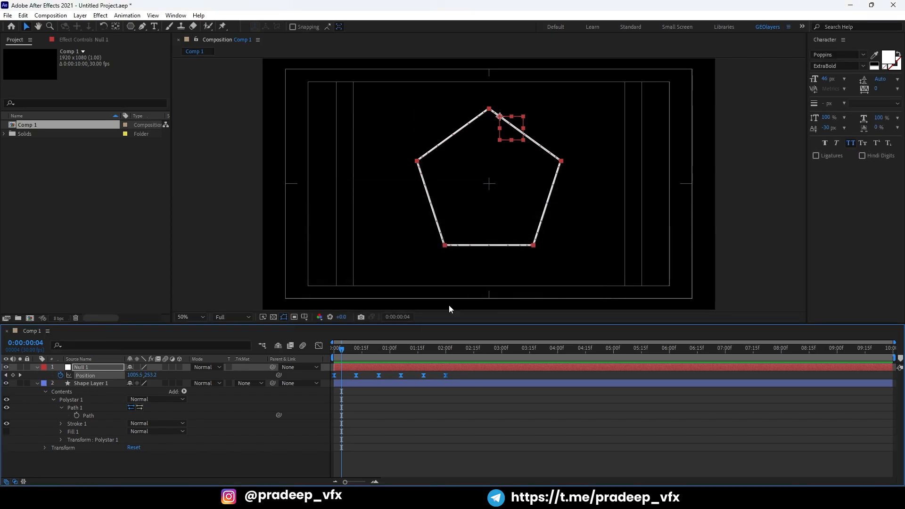
Preview the null's eased motion from the start, and collapse the shape layer's properties
drag(352, 348, 333, 349)
key(space)
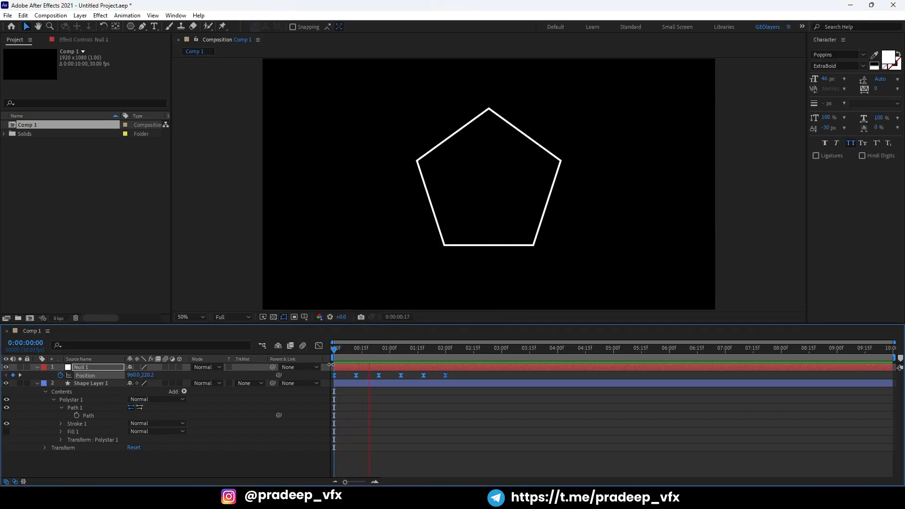
key(space)
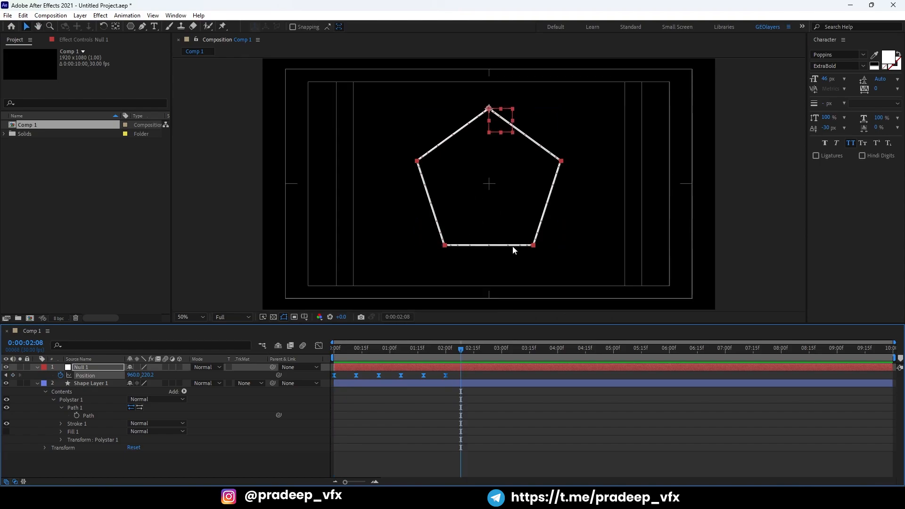
drag(427, 349, 336, 349)
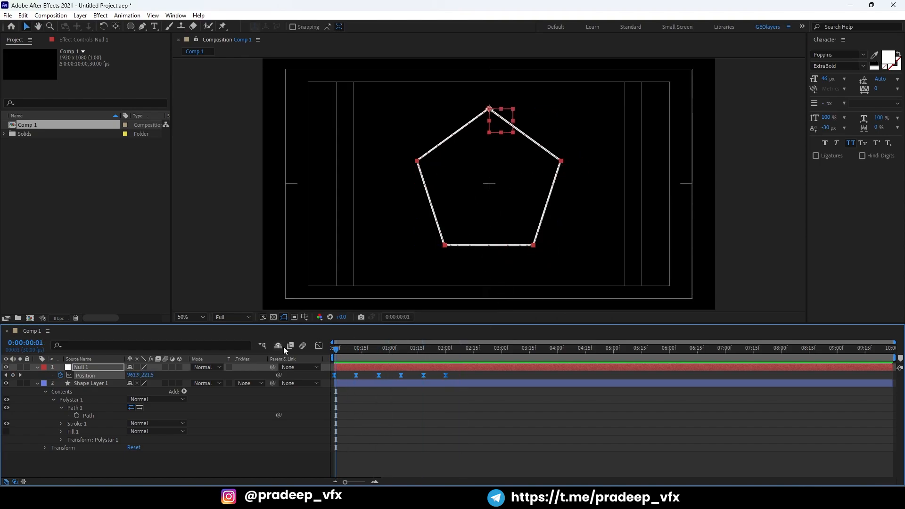
click(36, 383)
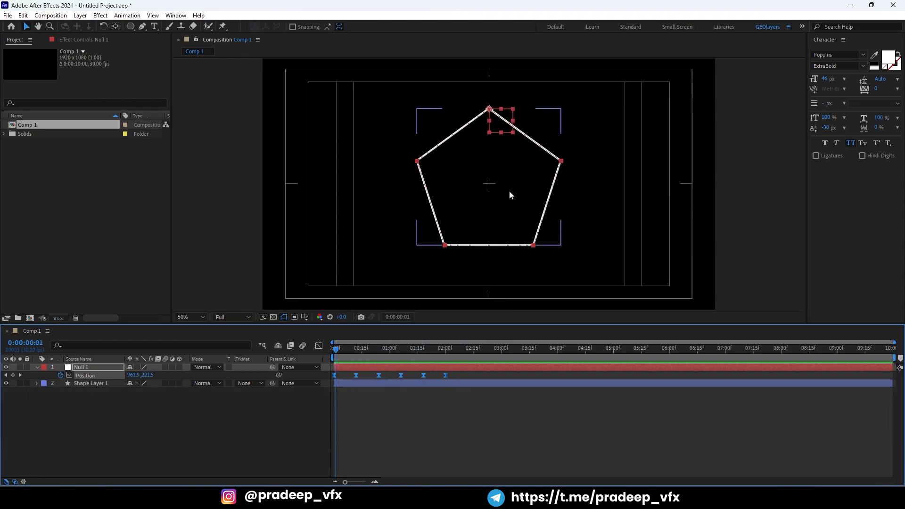
click(154, 422)
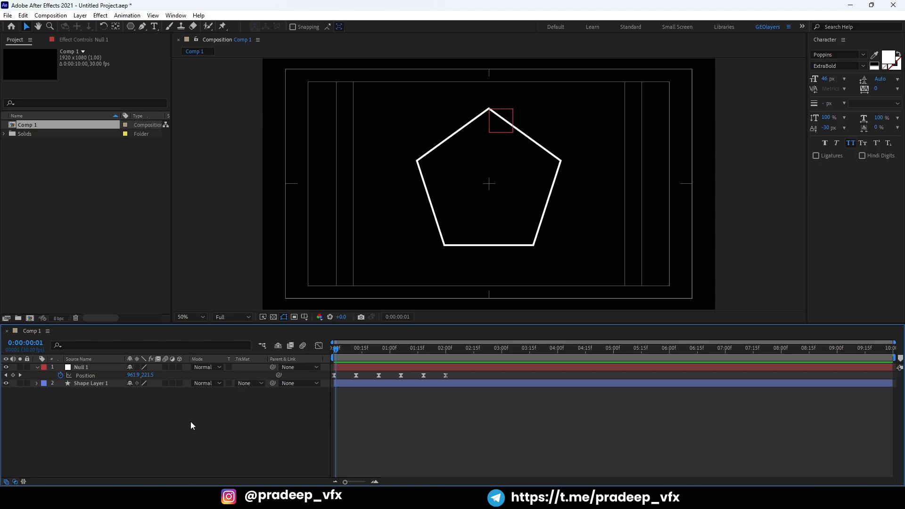
Create a new One-Node Camera in the composition with the 35mm preset
right_click(165, 415)
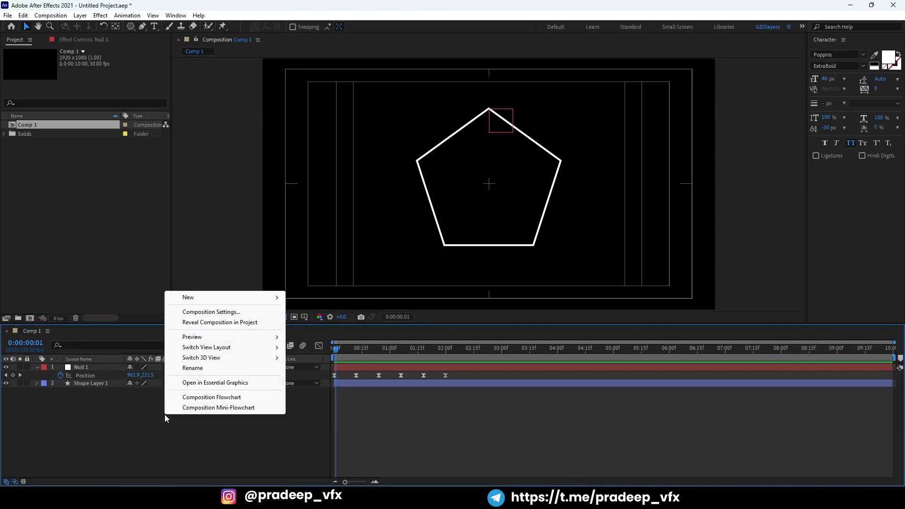
mouse_move(188, 300)
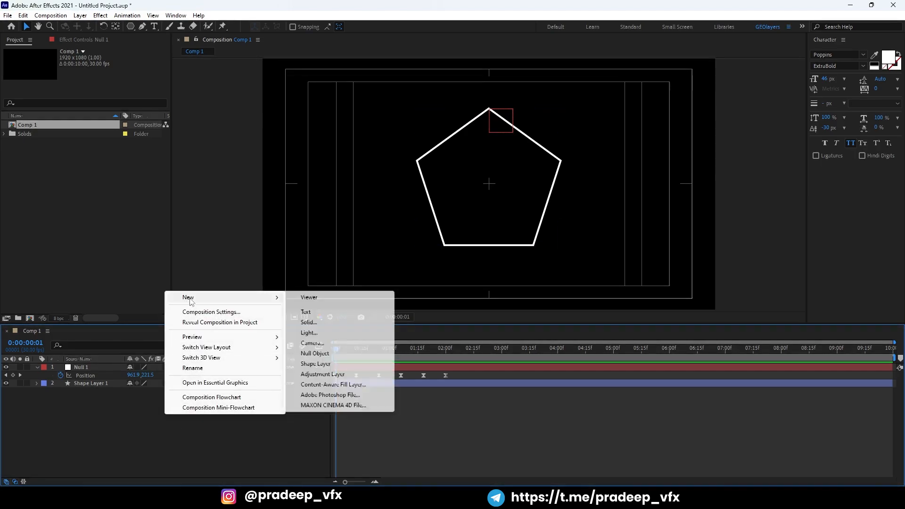
click(314, 344)
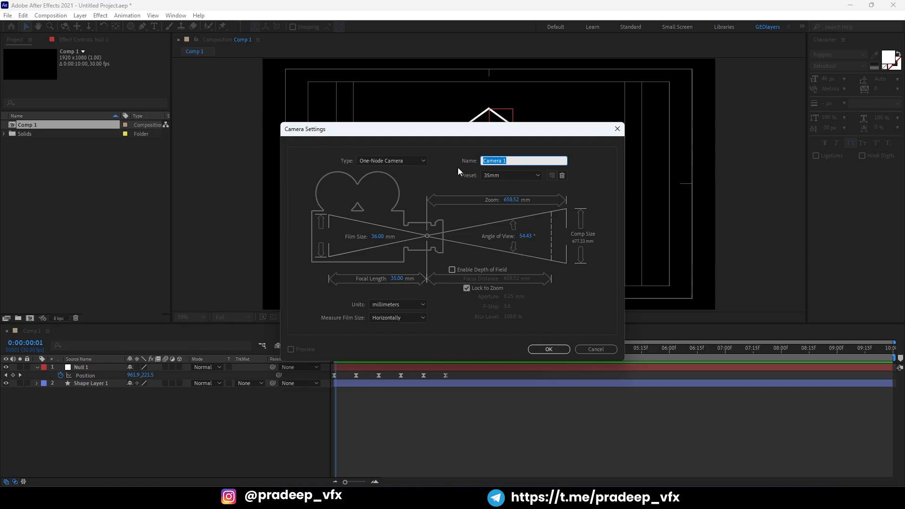
click(502, 176)
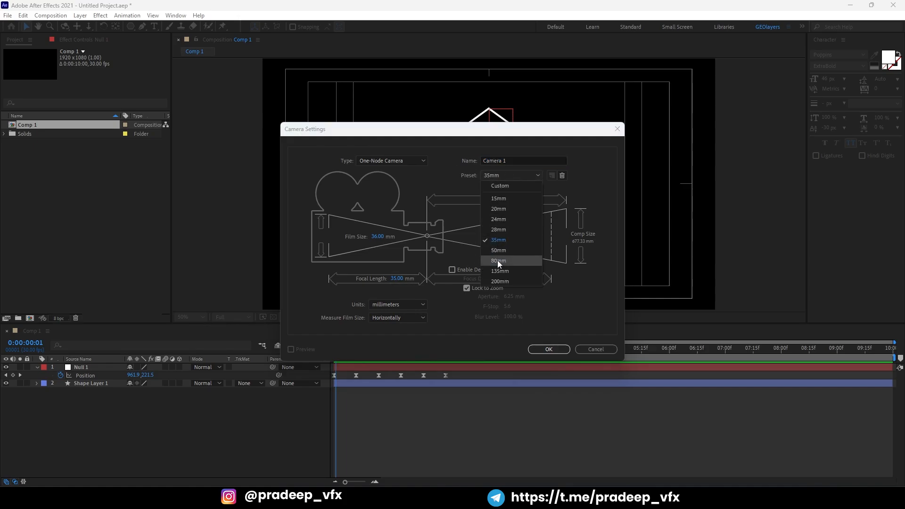
click(568, 192)
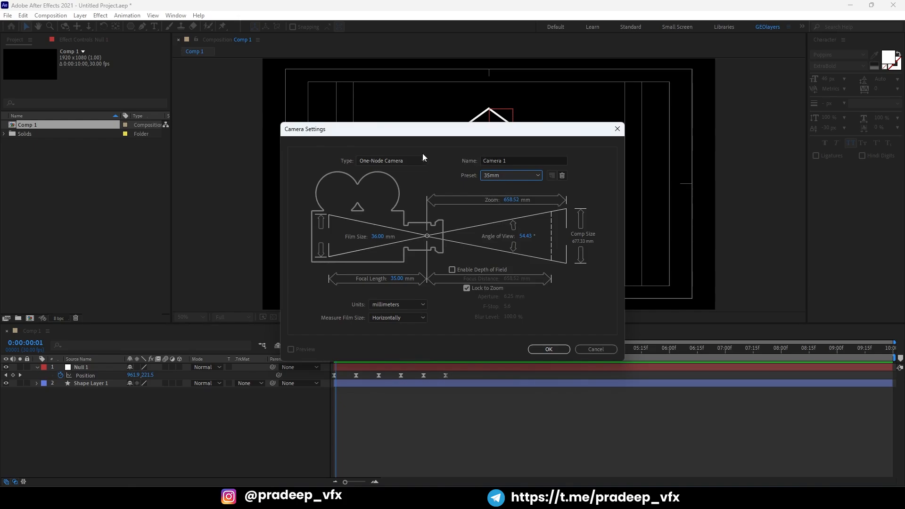
click(381, 163)
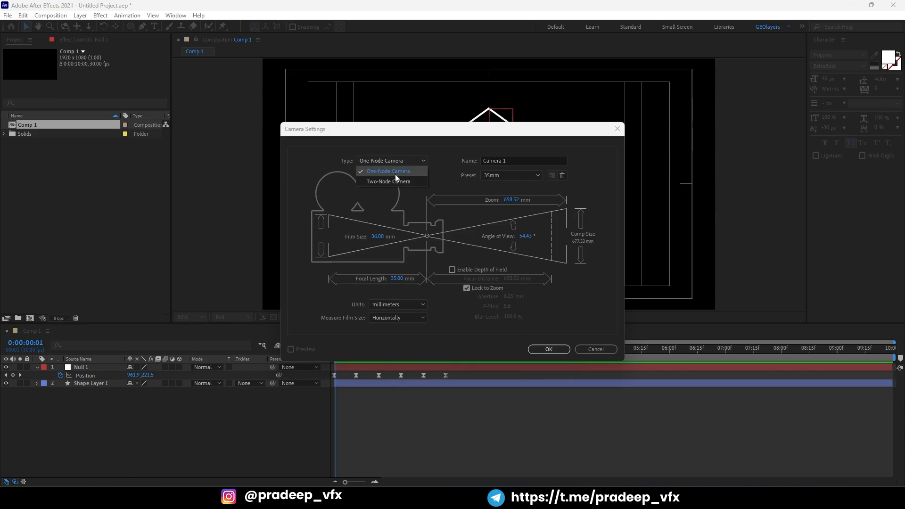
click(395, 174)
click(547, 350)
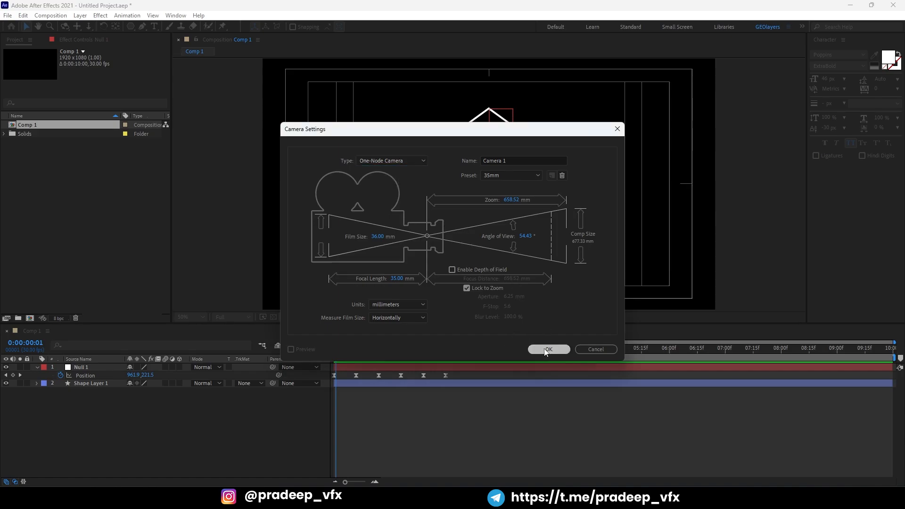
Make the pentagon shape layer 3D and parent Camera 1 to Null 1
click(88, 391)
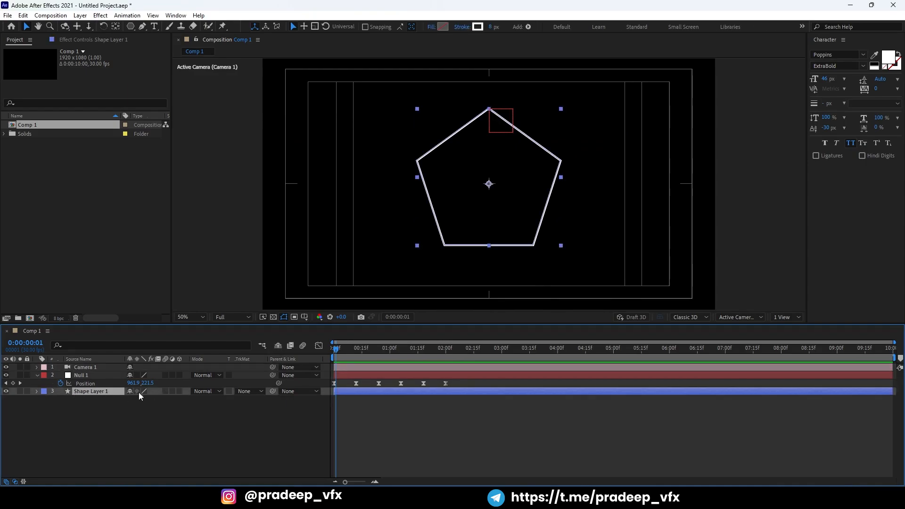
click(180, 392)
click(91, 375)
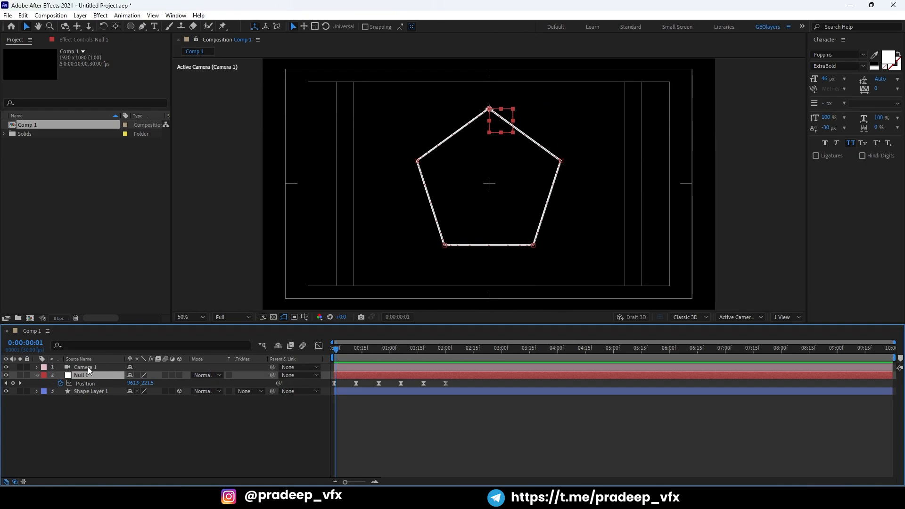
click(88, 367)
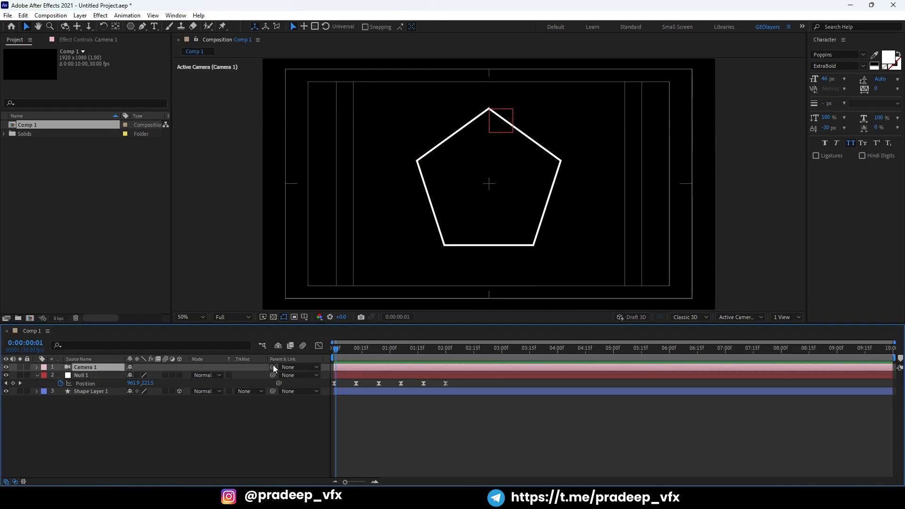
drag(274, 368, 87, 378)
click(156, 419)
Preview the camera following the null from the start of the composition, and return to the first frame
drag(336, 350, 292, 368)
key(space)
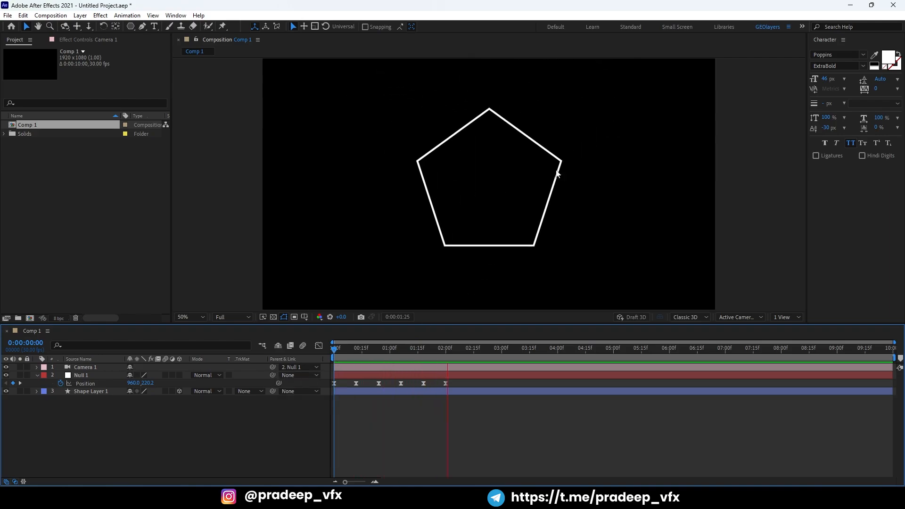
key(space)
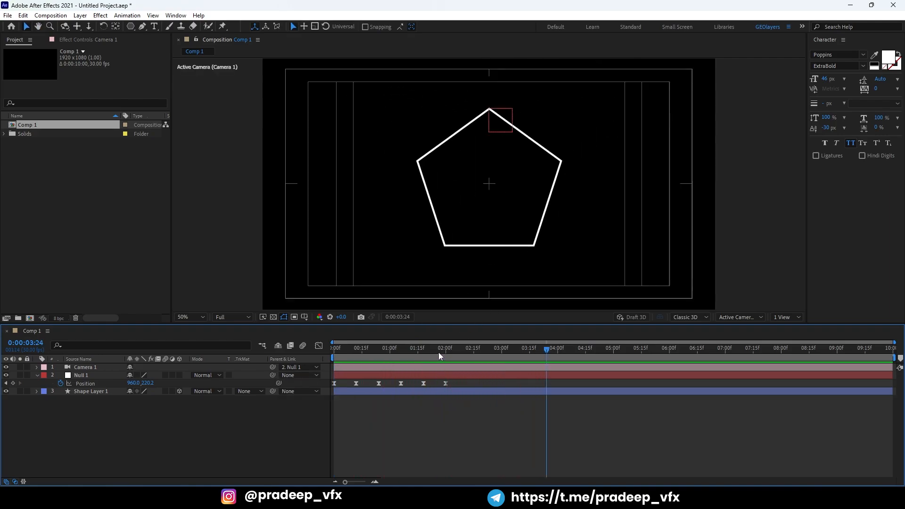
key(Home)
Stretch all the null's Position keyframes proportionally so the last one falls at 0:00:07:00, and preview the slower camera move
drag(456, 385, 352, 388)
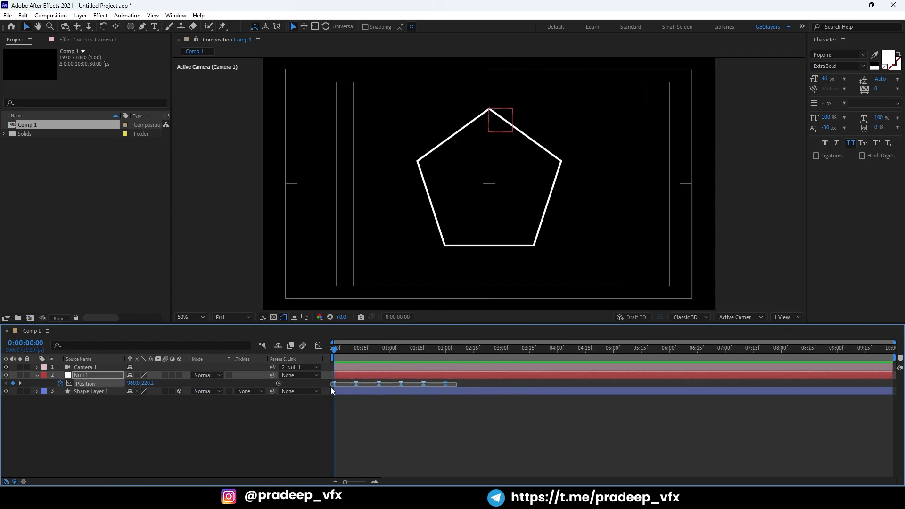
drag(331, 388, 331, 388)
drag(416, 350, 323, 366)
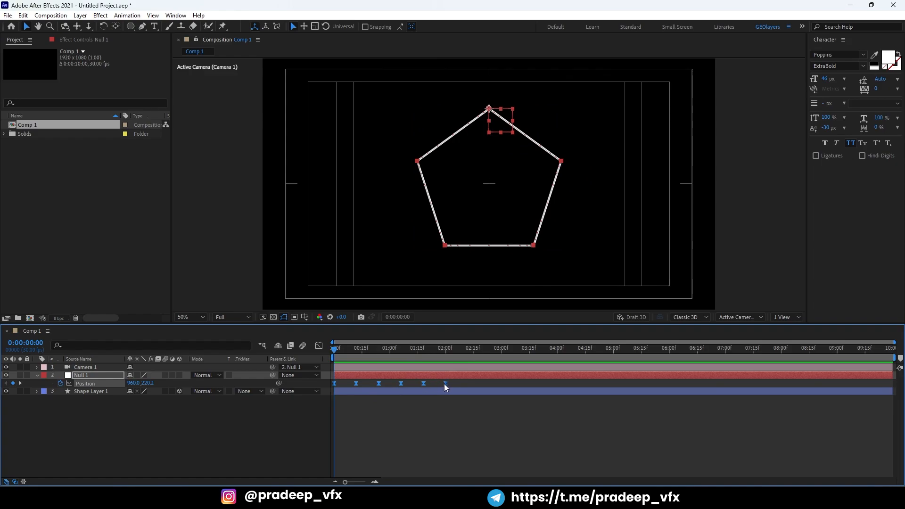
drag(446, 385, 725, 383)
key(space)
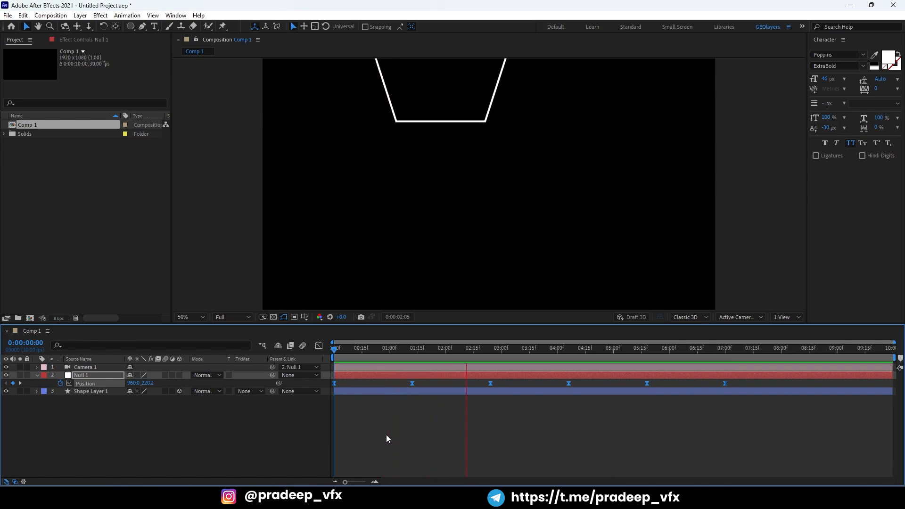
key(space)
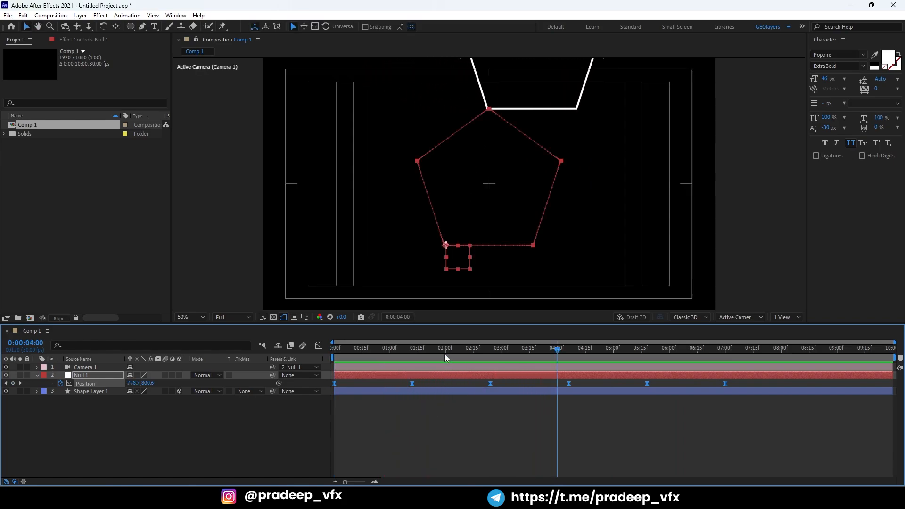
key(Home)
click(145, 431)
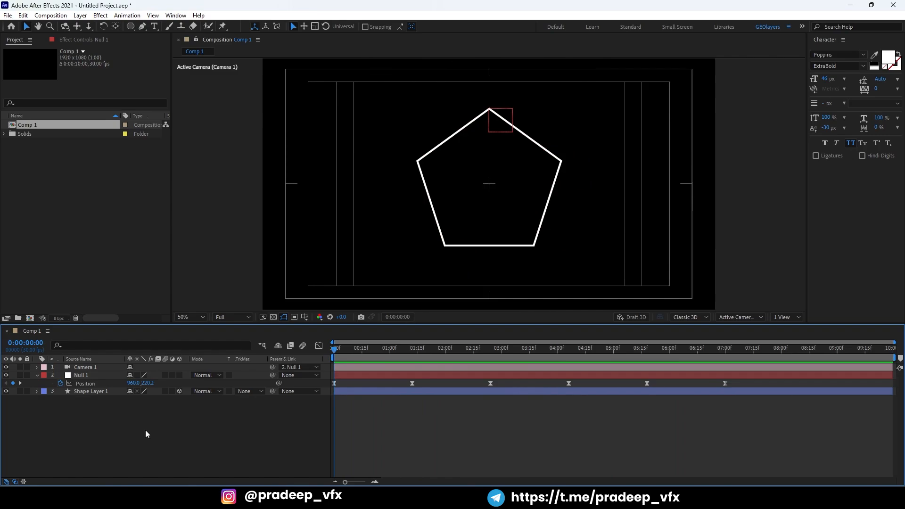
Add a Trim Paths operator to the contents of the pentagon shape layer
click(92, 391)
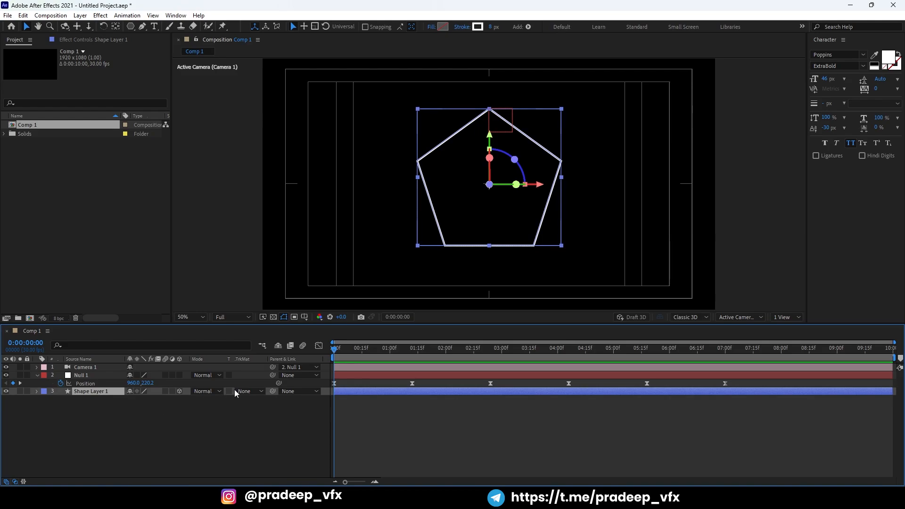
click(36, 391)
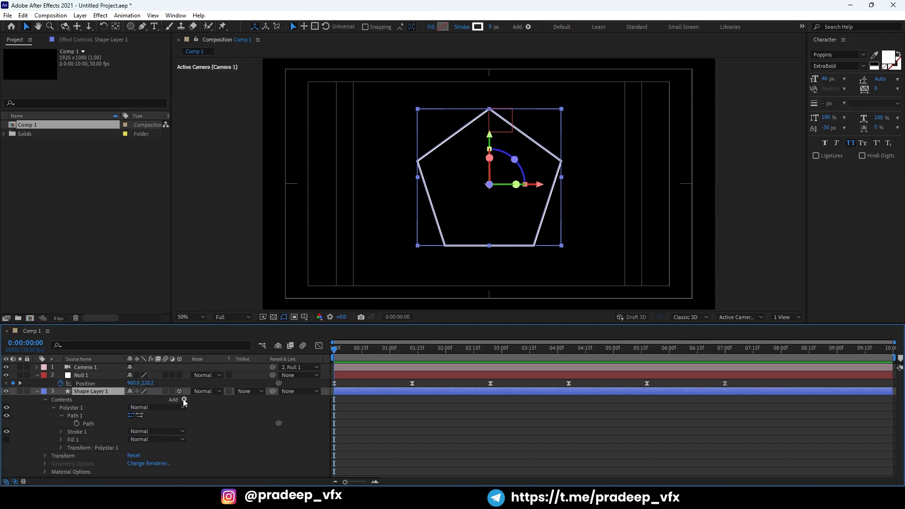
click(184, 399)
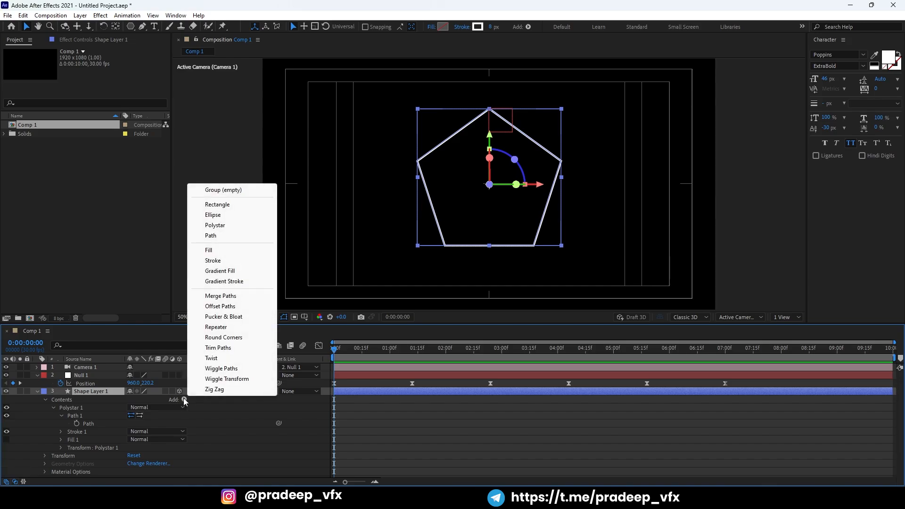
click(219, 349)
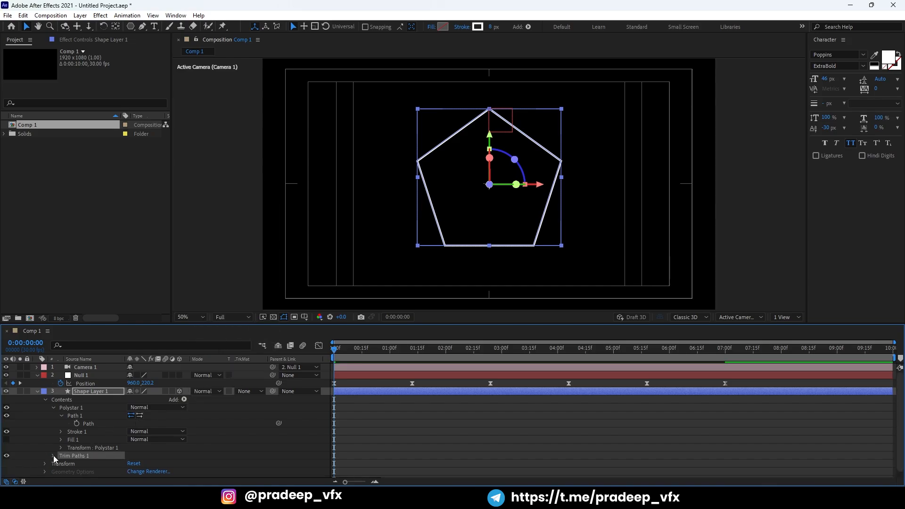
Set the Trim Paths End to 0% and keyframe it at the first frame
click(53, 455)
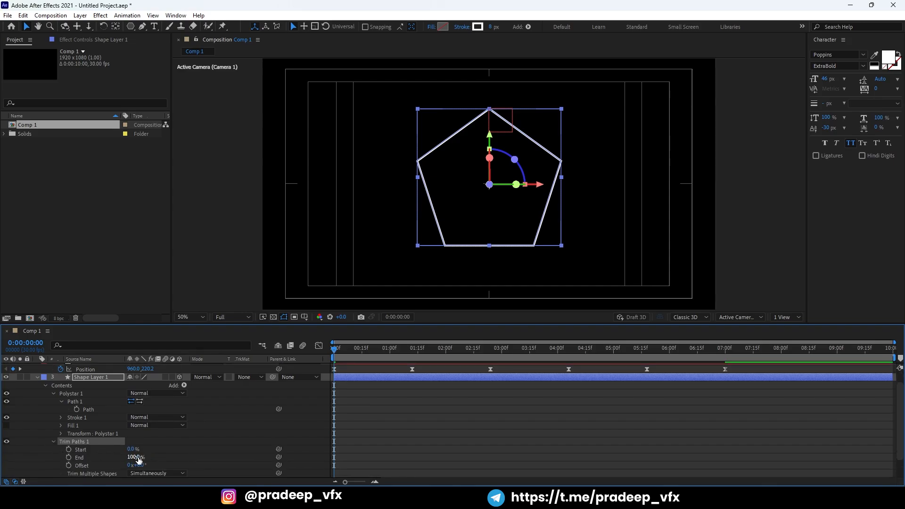
drag(135, 457, 73, 458)
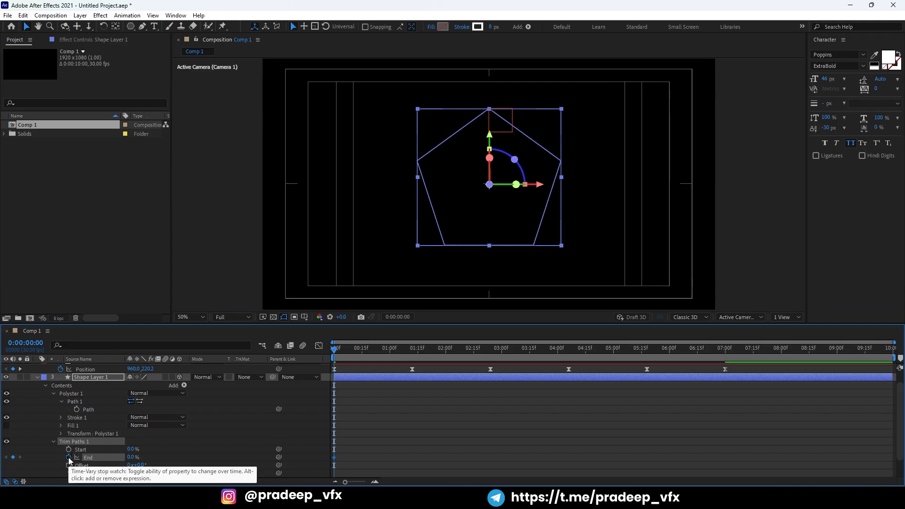
click(68, 458)
Keyframe the Trim Paths End at 20% at the null's second Position keyframe, 0:00:01:12
drag(386, 349, 413, 355)
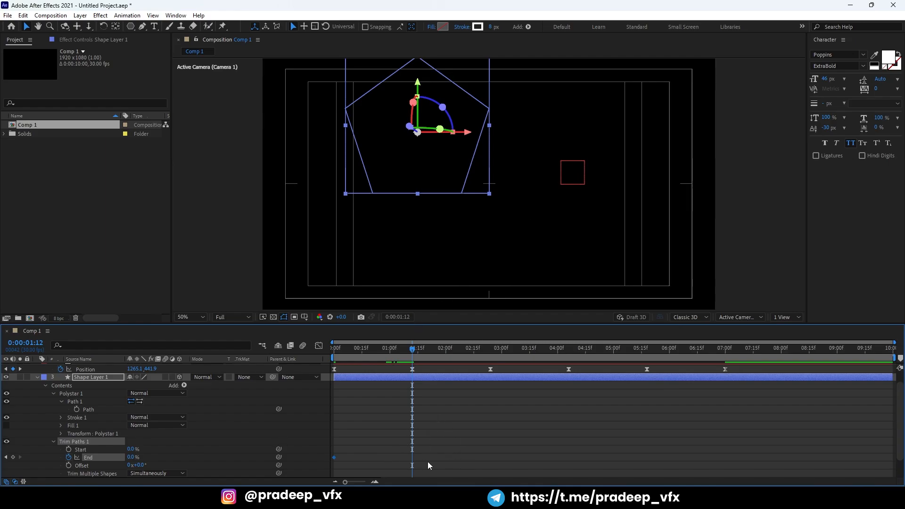
click(132, 457)
text(20)
key(Return)
Keyframe the Trim Paths End at 40% at the null's third Position keyframe, 0:00:02:24
drag(431, 350, 490, 359)
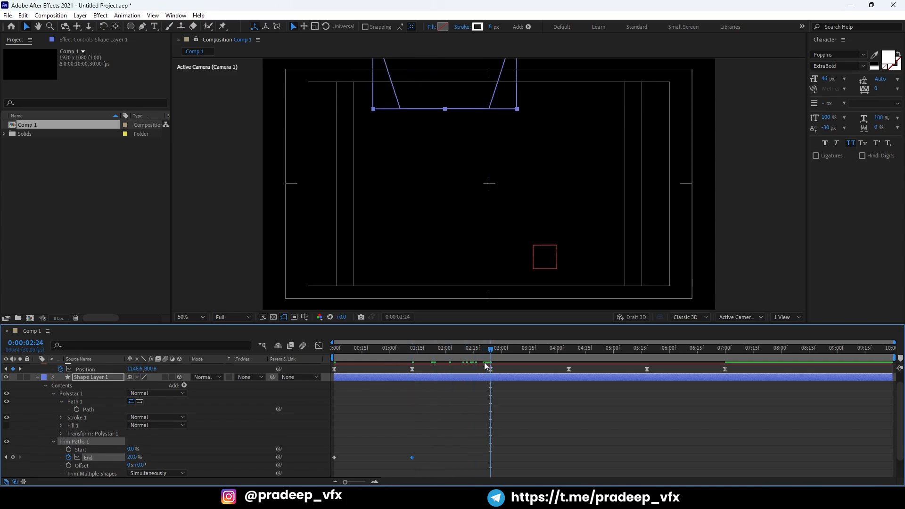
key(semicolon)
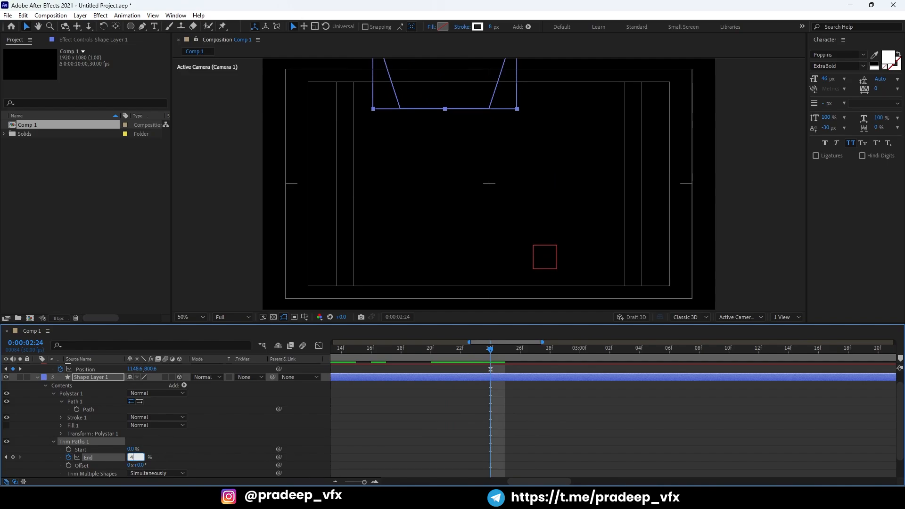
key(Return)
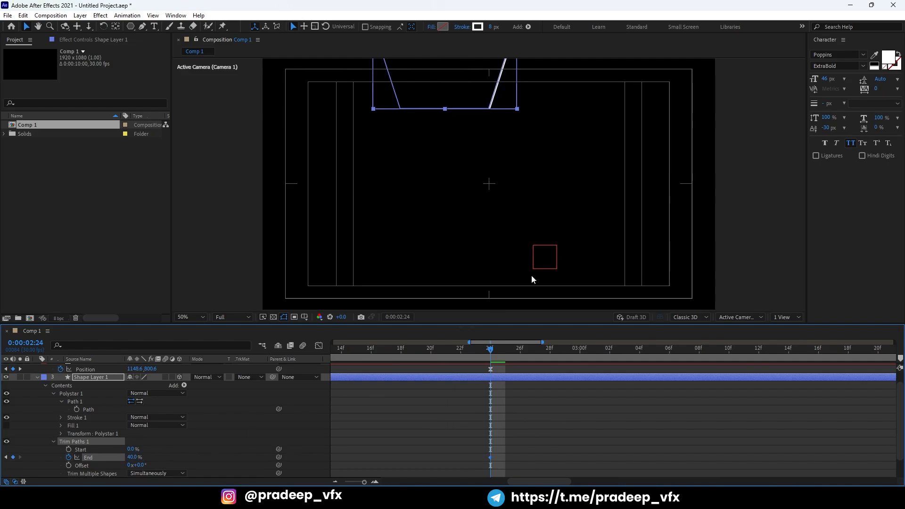
Keyframe the Trim Paths End at 60% at the null's fourth Position keyframe, 0:00:04:06
scroll(556, 229, down, 2)
scroll(611, 390, up, 2)
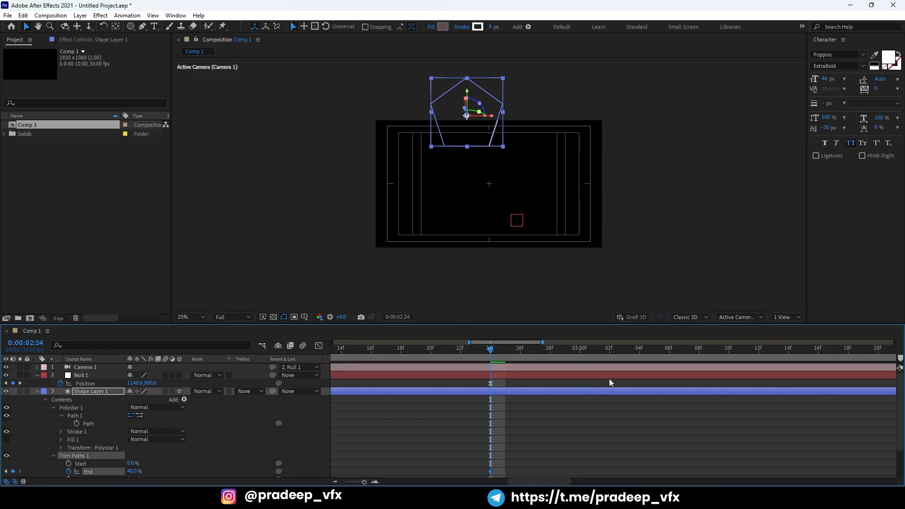
click(609, 375)
scroll(627, 375, down, 1)
click(802, 355)
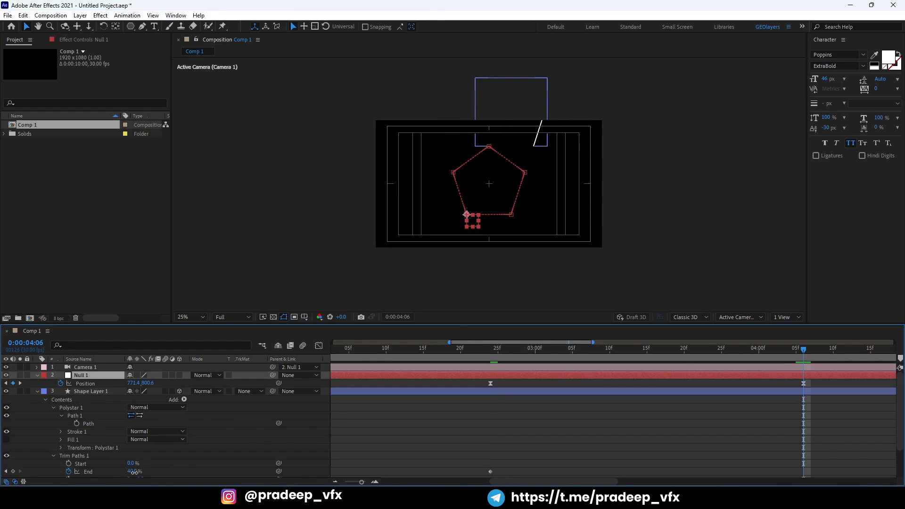
click(133, 471)
text(60)
key(Return)
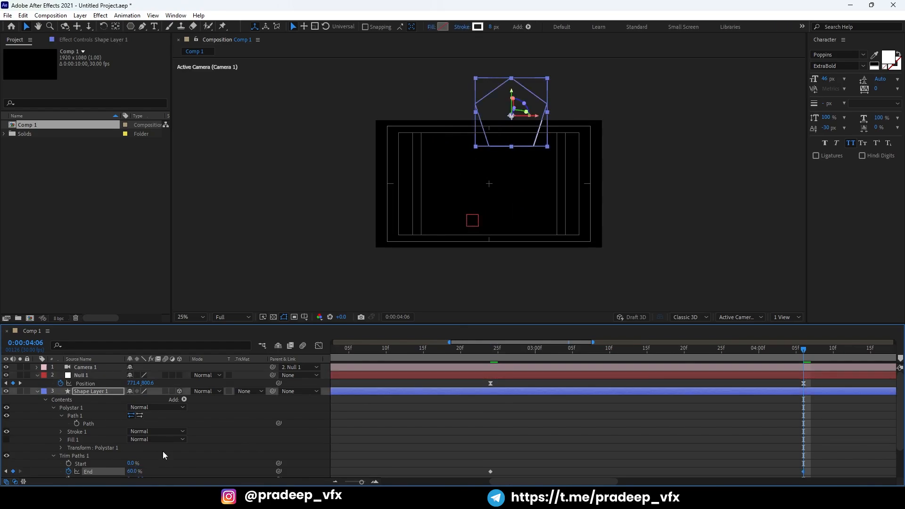
Keyframe the Trim Paths End at 80% at the null's fifth Position keyframe, 0:00:05:18
scroll(843, 409, down, 5)
click(647, 354)
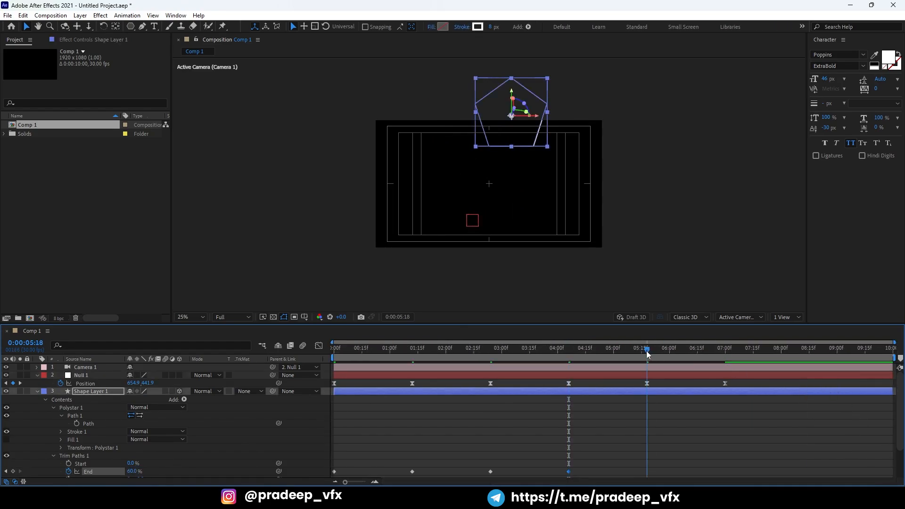
click(134, 472)
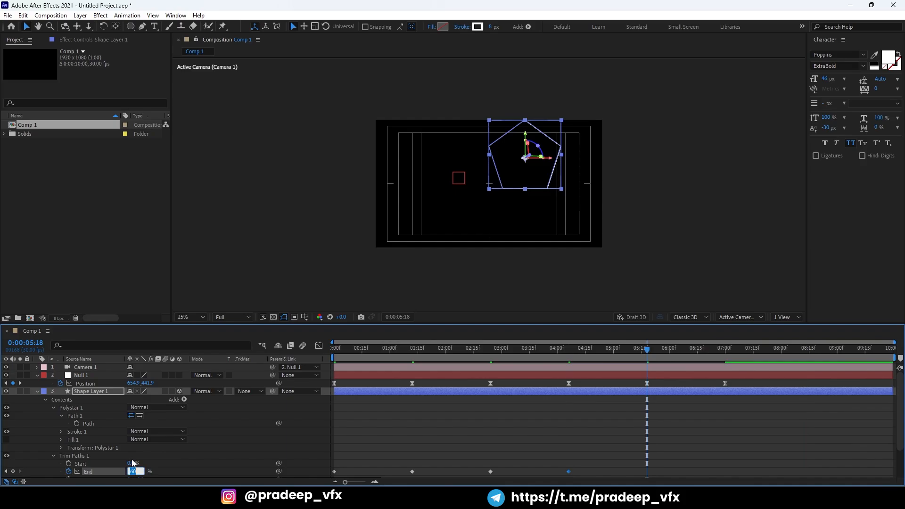
text(80)
key(Return)
Keyframe the Trim Paths End at 100% at the null's last Position keyframe, 0:00:07:00
scroll(702, 374, down, 2)
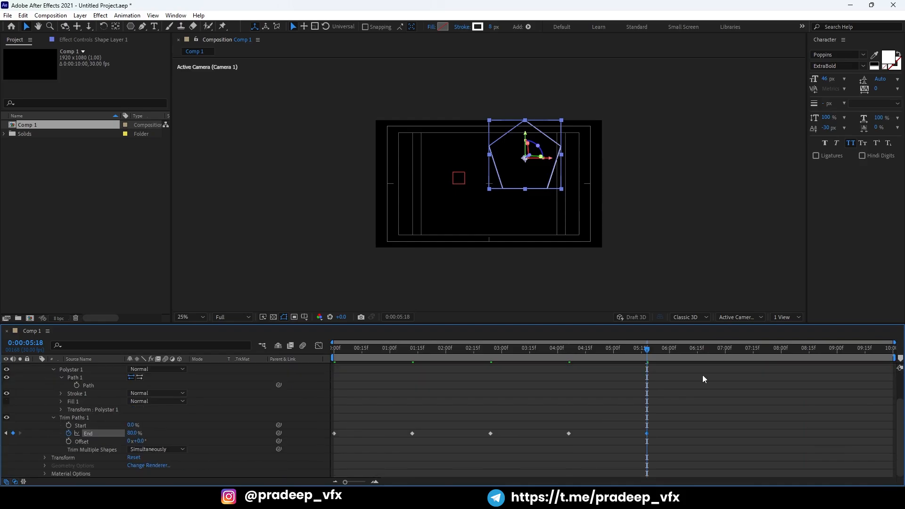
scroll(675, 395, up, 2)
drag(714, 357, 727, 355)
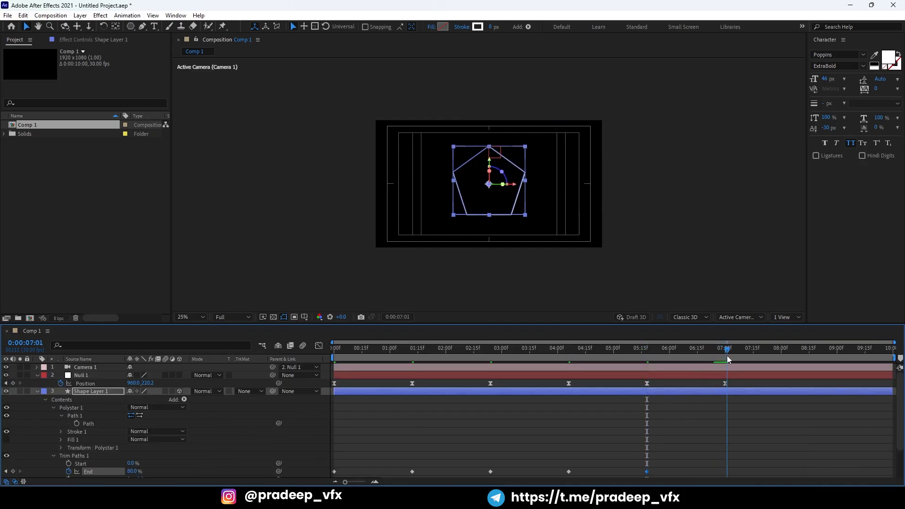
scroll(720, 359, up, 5)
click(717, 349)
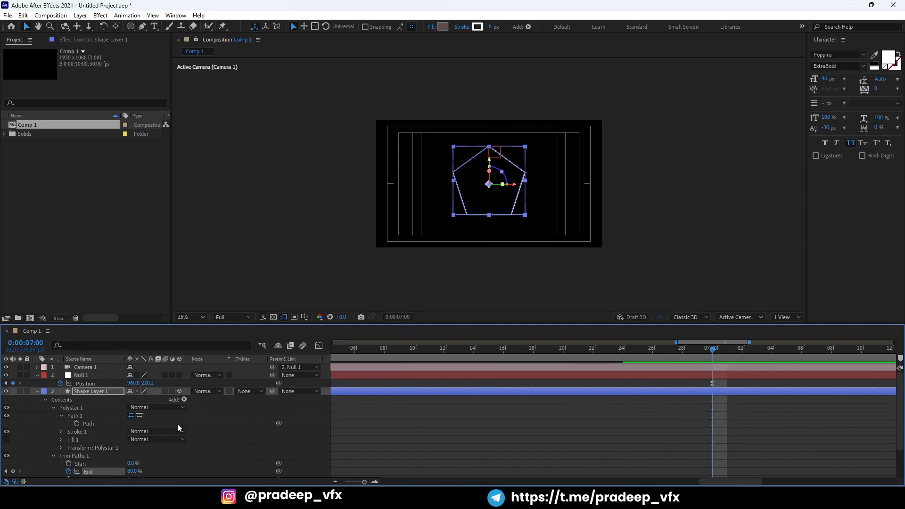
click(134, 471)
text(100)
key(Return)
click(651, 434)
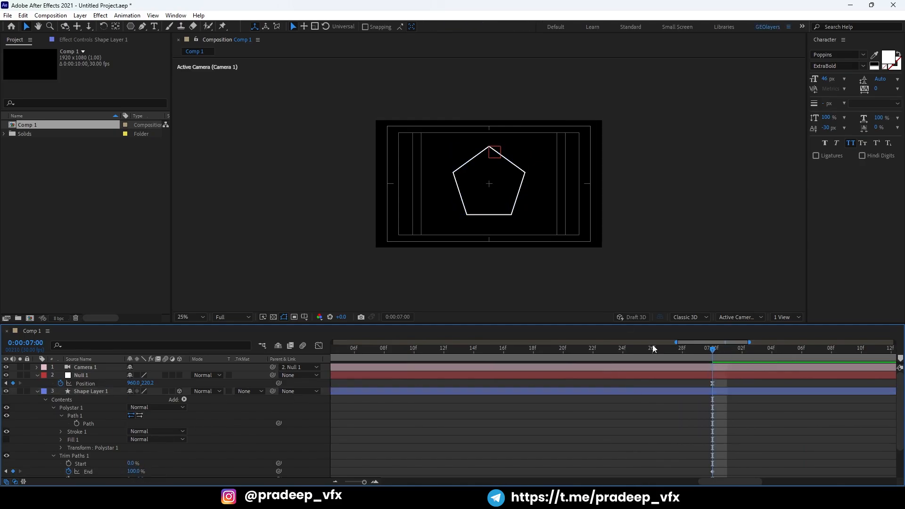
Preview the pentagon's draw-on animation against the null's camera move
drag(648, 356, 270, 359)
key(space)
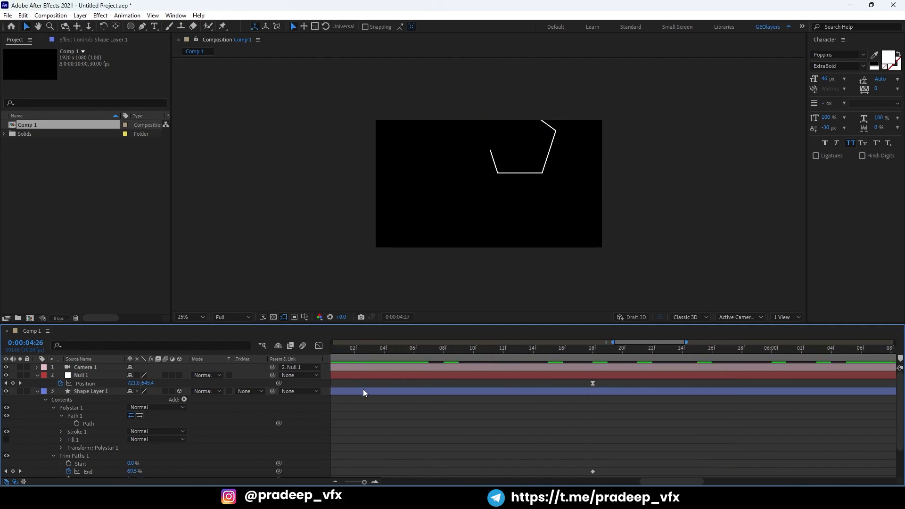
key(space)
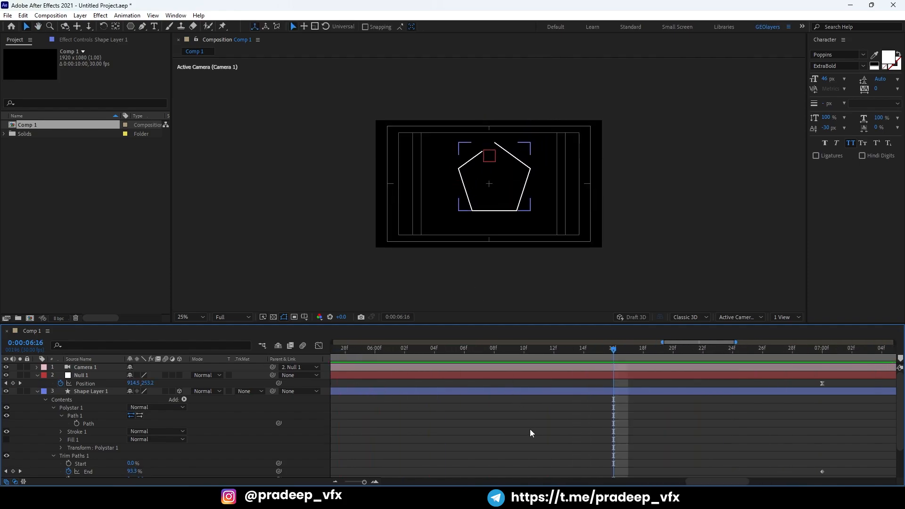
Apply Easy Ease to all six Trim Paths End keyframes of the pentagon shape layer
key(minus)
key(minus)
click(382, 391)
key(minus)
scroll(749, 414, down, 2)
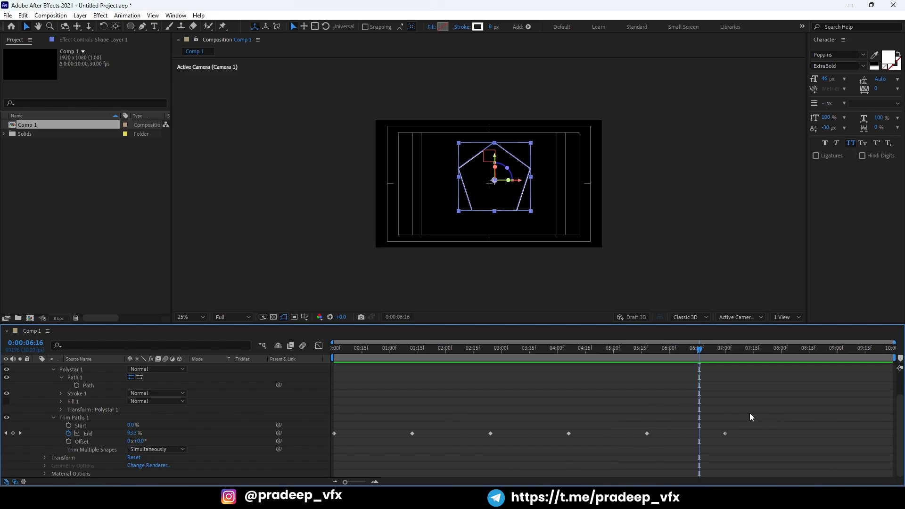
drag(790, 414, 319, 456)
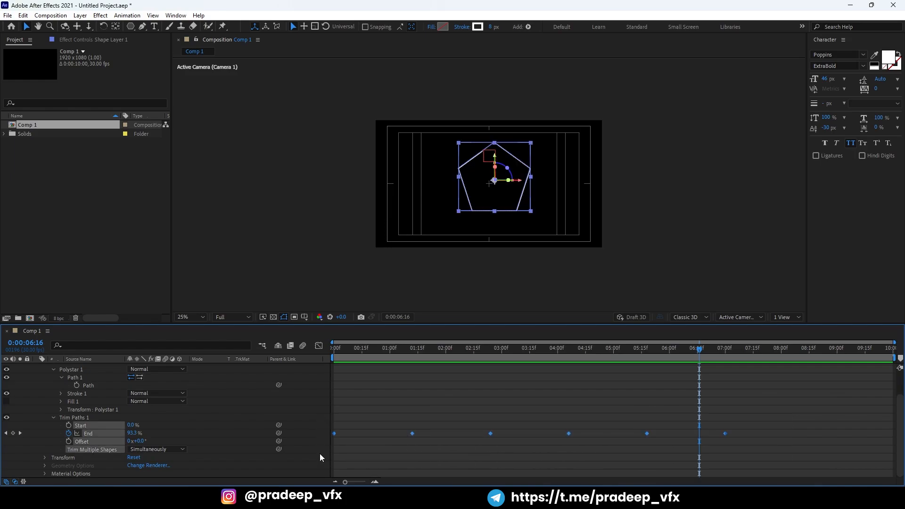
key(F9)
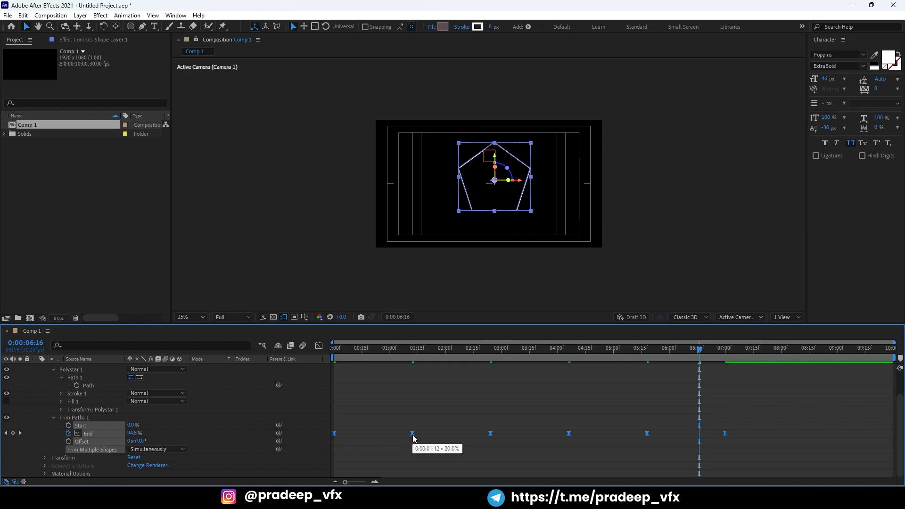
Set the incoming and outgoing velocity influence of the Trim Paths End keyframes to 65%
right_click(724, 434)
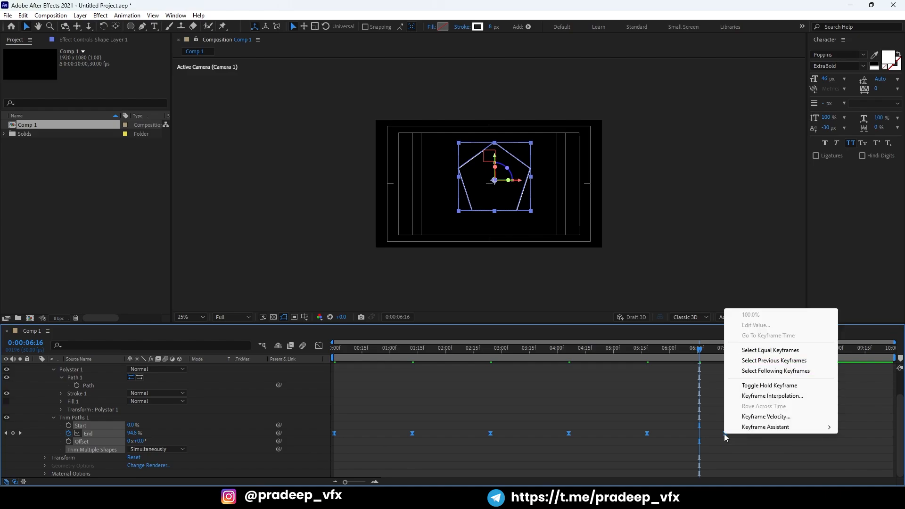
click(770, 417)
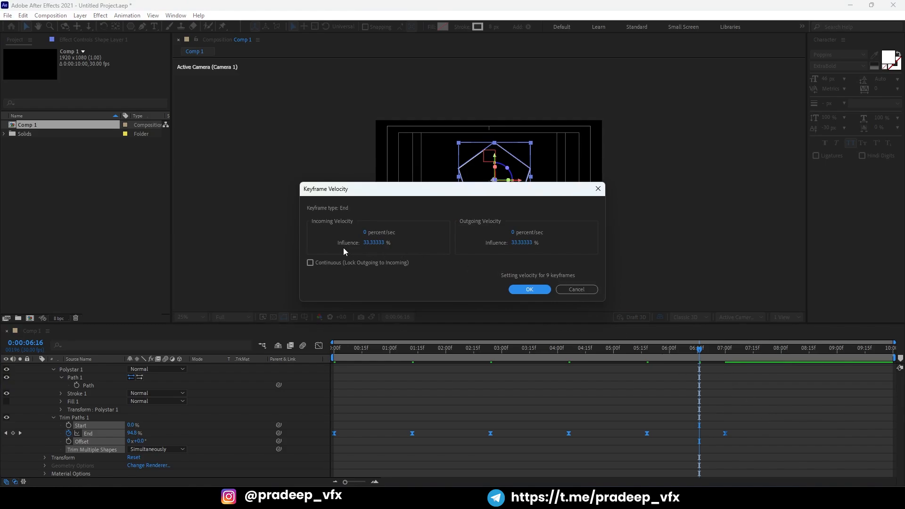
click(368, 242)
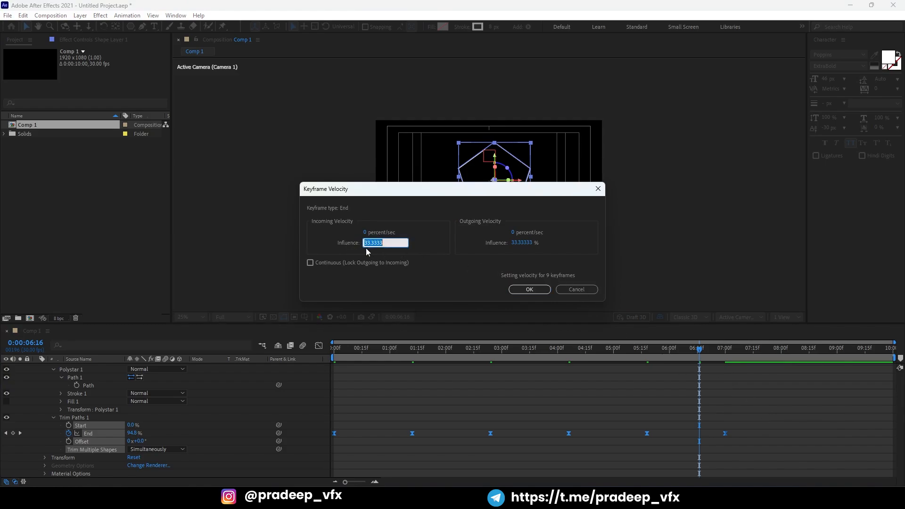
key(Tab)
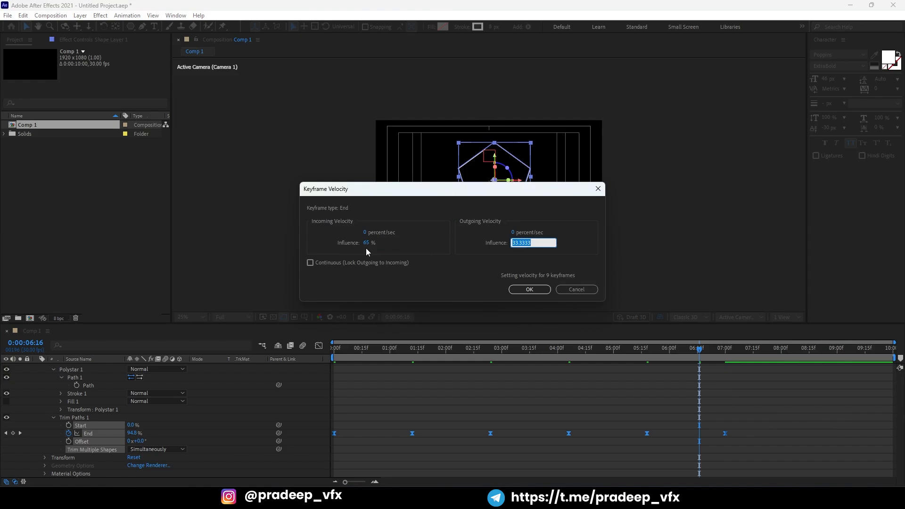
text(65)
click(342, 242)
click(522, 289)
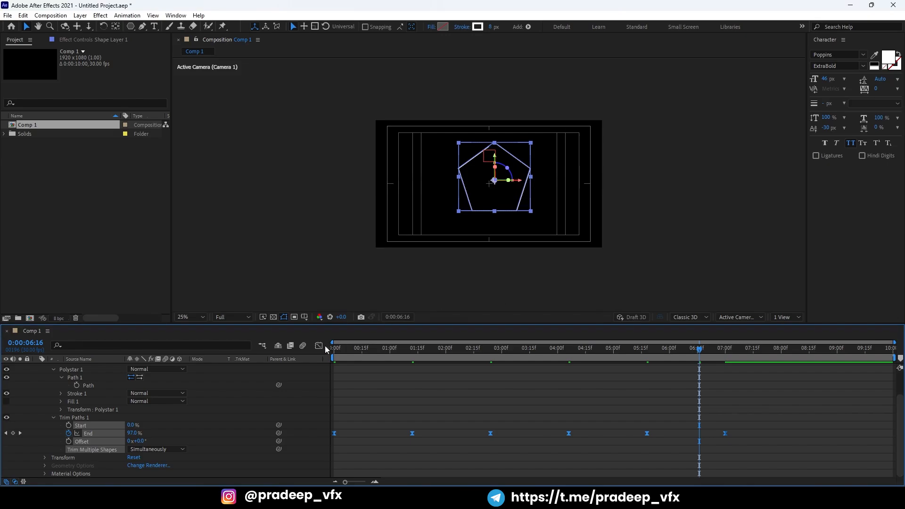
Preview the eased path animation from the start of the composition
drag(450, 353, 312, 353)
key(space)
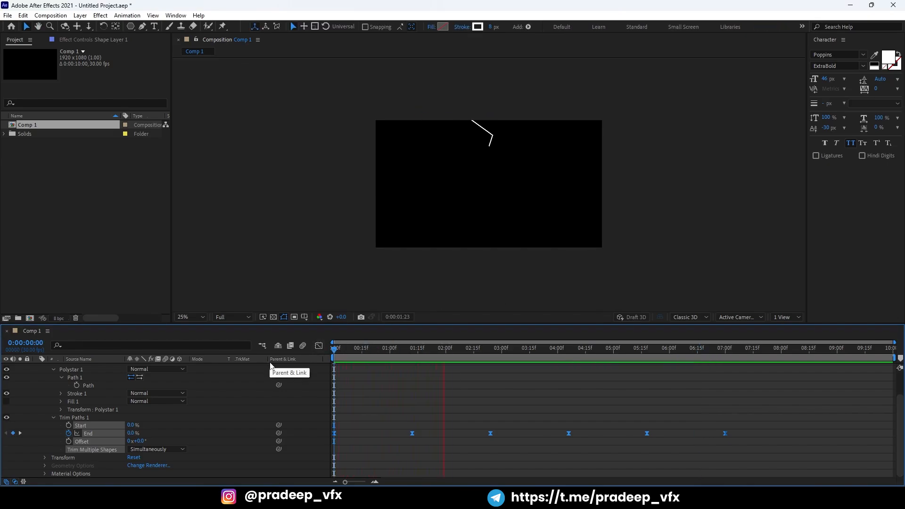
key(space)
scroll(90, 394, up, 2)
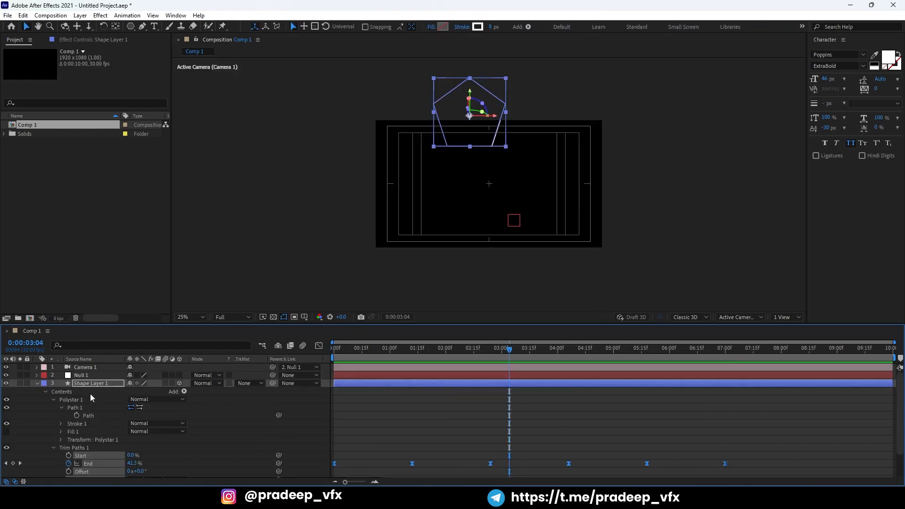
Collapse the shape layer's properties and set Camera 1's Position to 0, 0, -989.7
click(37, 384)
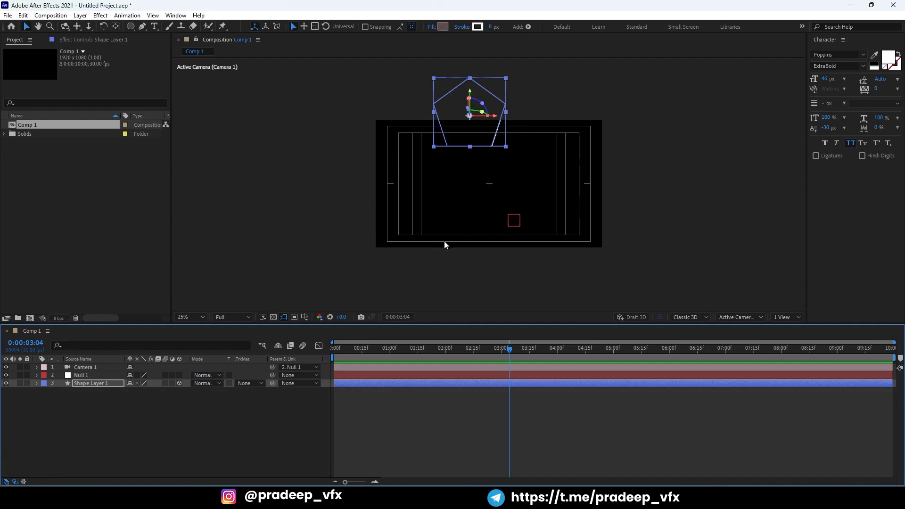
click(84, 367)
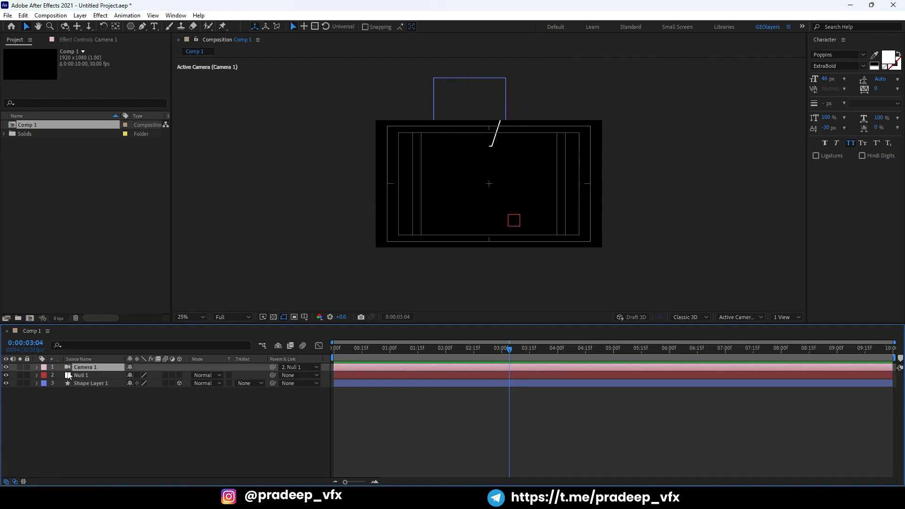
click(37, 368)
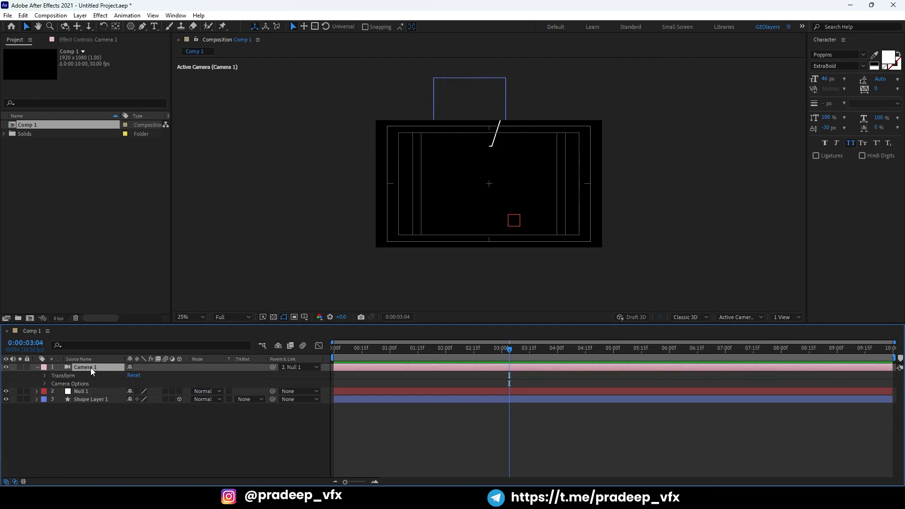
key(p)
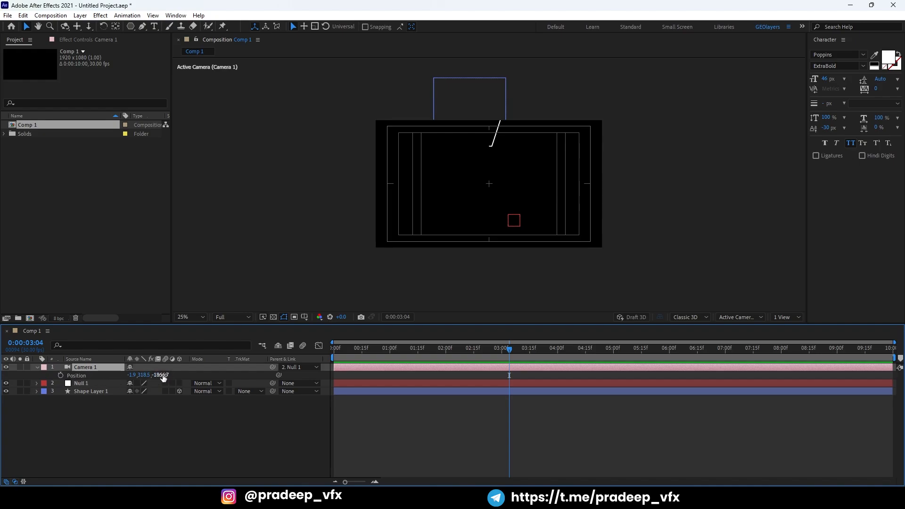
drag(161, 377, 555, 358)
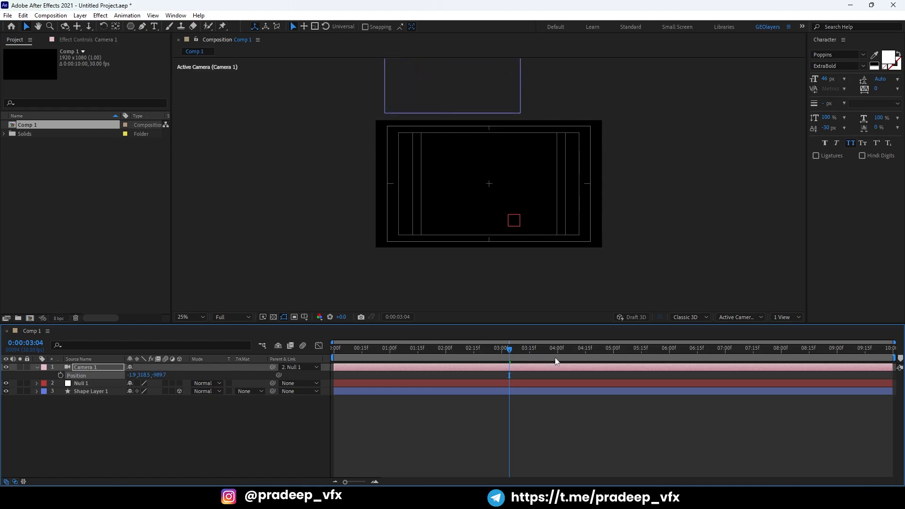
click(130, 376)
text(0)
key(Return)
click(140, 375)
text(0)
key(Return)
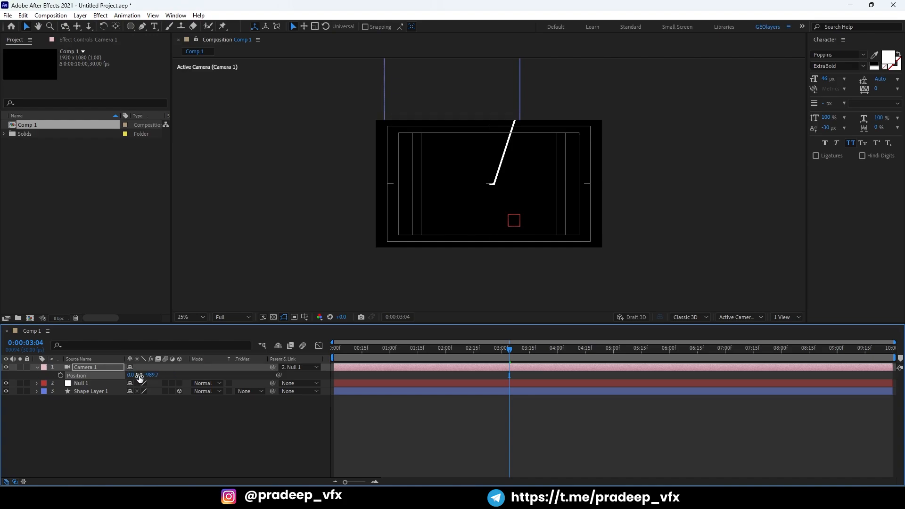
Check the centred line tip at a larger magnification and preview the camera animation from the start
key(period)
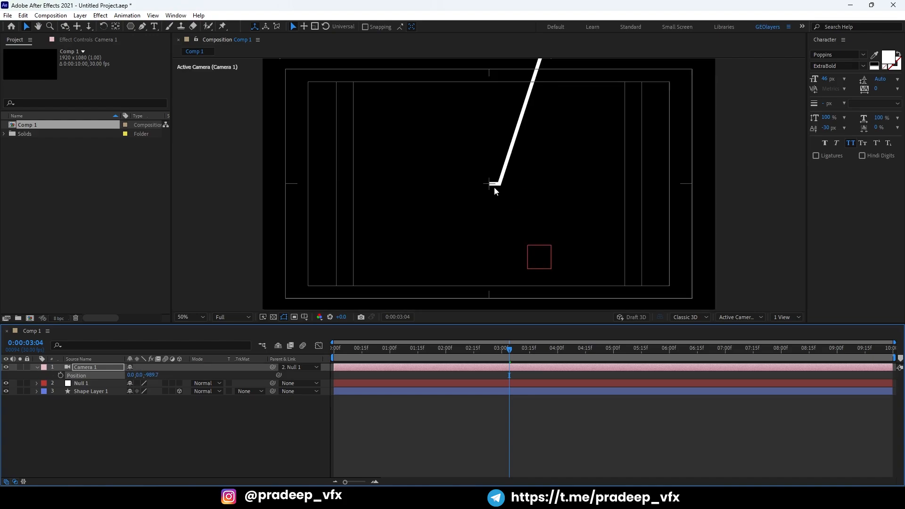
drag(486, 352, 290, 354)
key(comma)
key(space)
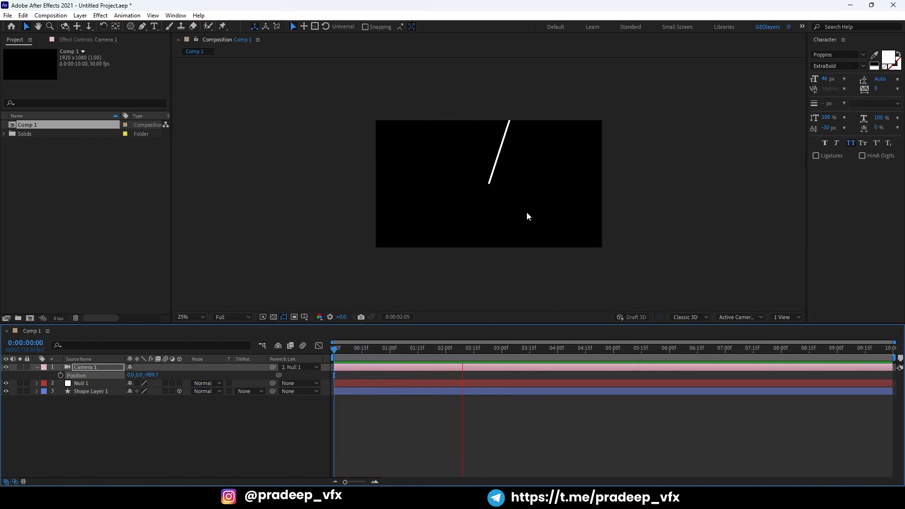
click(542, 399)
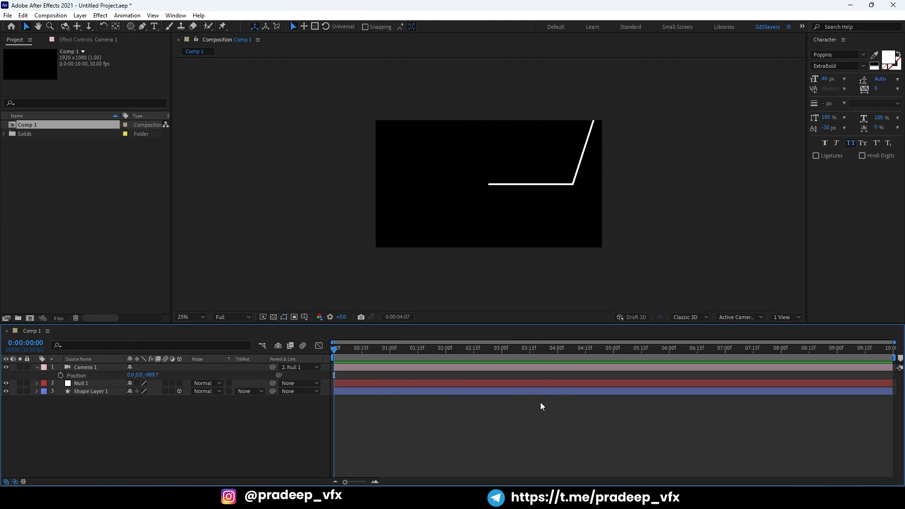
key(space)
Move Camera 1 closer to the path with a Z Position of -639.7 and preview the animation from the start
click(383, 367)
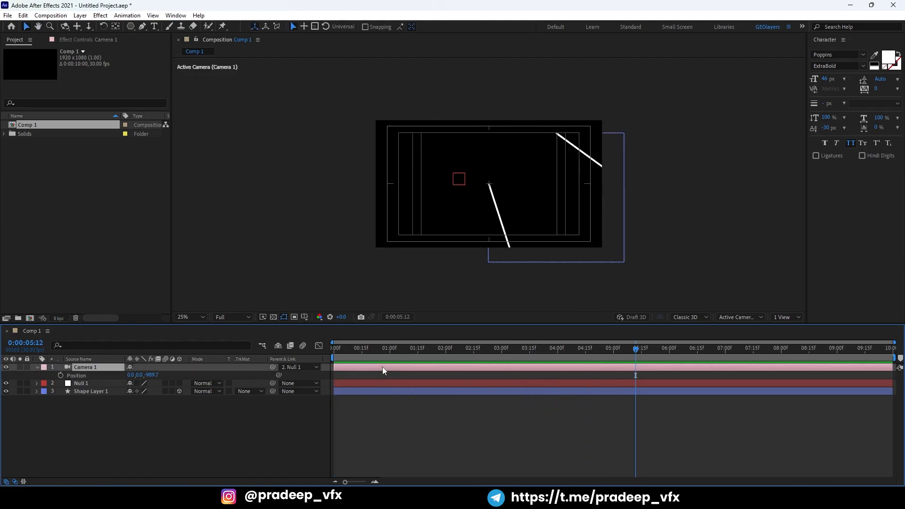
drag(148, 377, 228, 371)
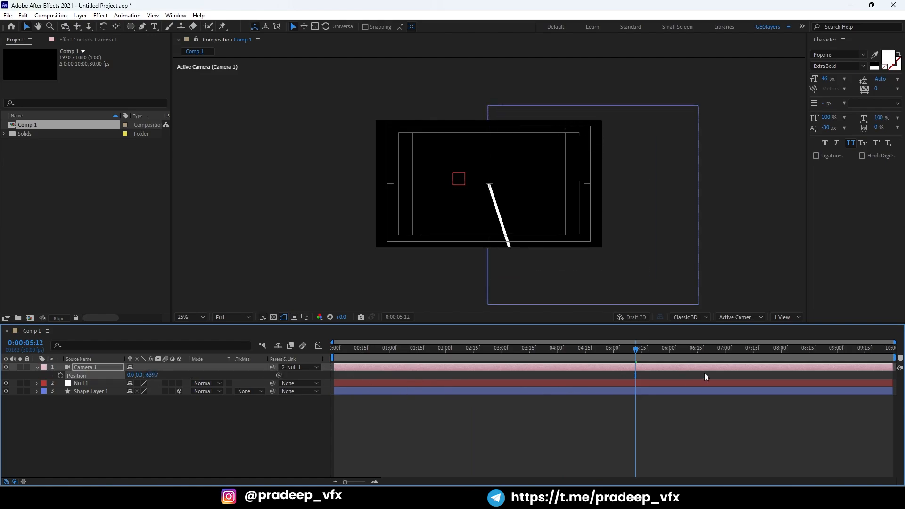
drag(623, 350, 369, 361)
key(space)
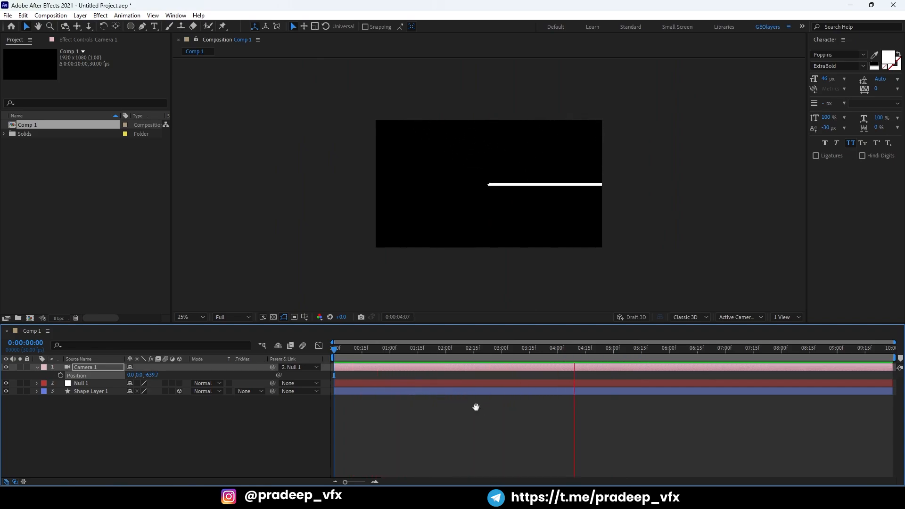
key(space)
click(558, 401)
drag(533, 359, 332, 349)
Create a new composition 500 px wide and 500 px high
click(69, 206)
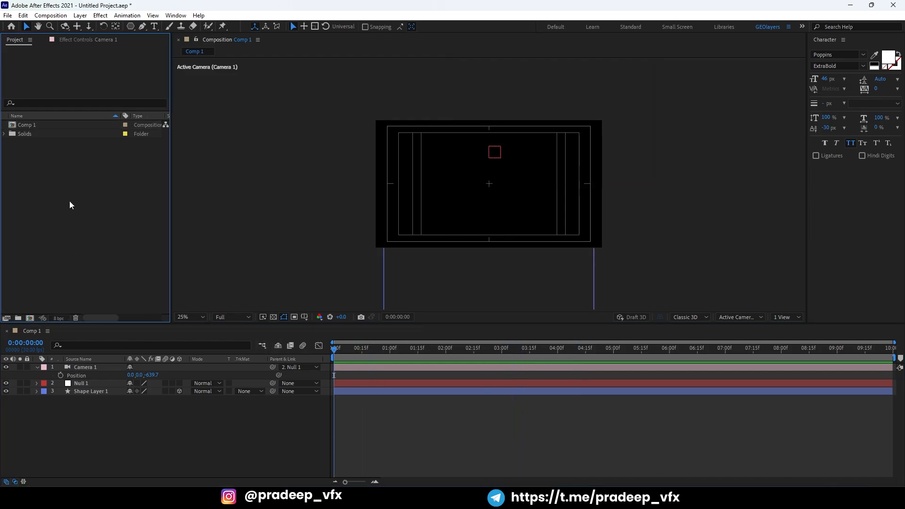
right_click(69, 201)
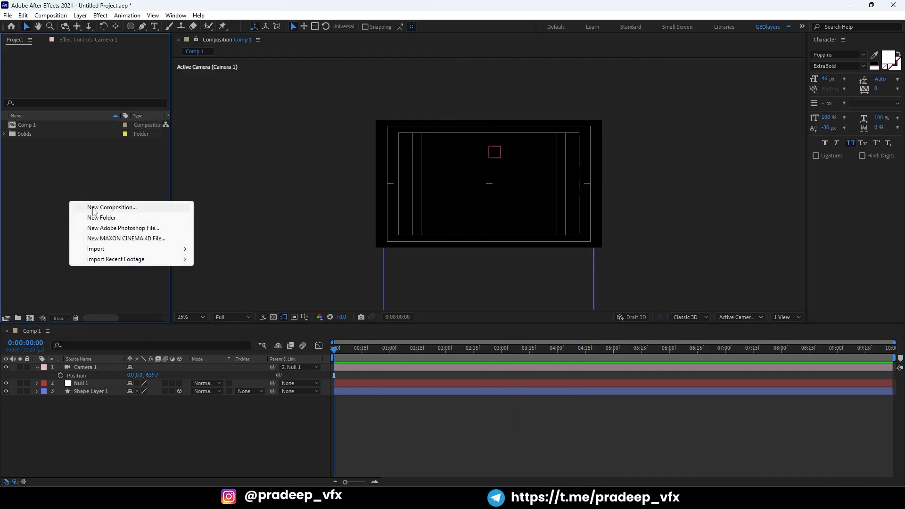
click(94, 209)
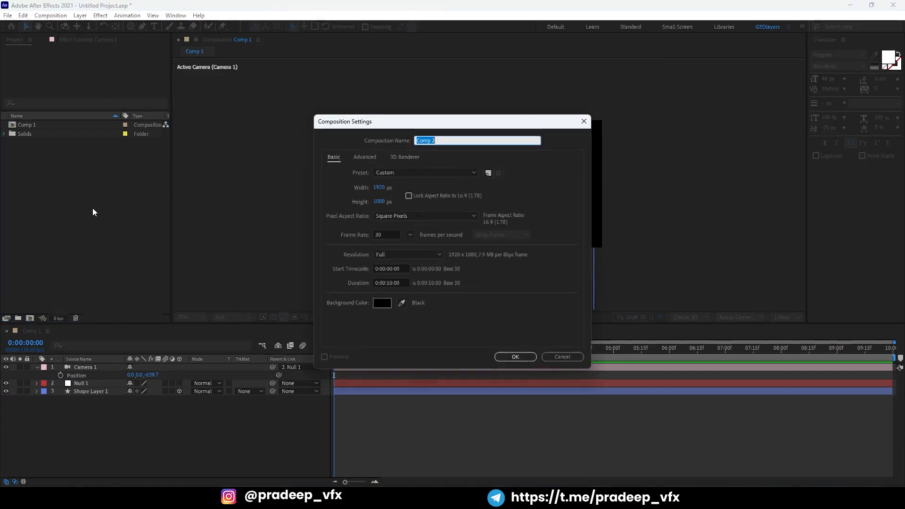
click(381, 188)
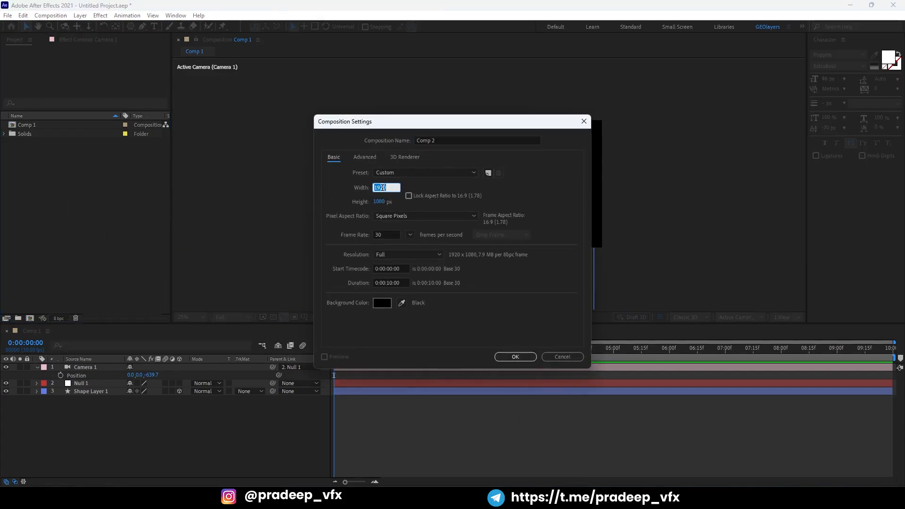
text(500)
key(Tab)
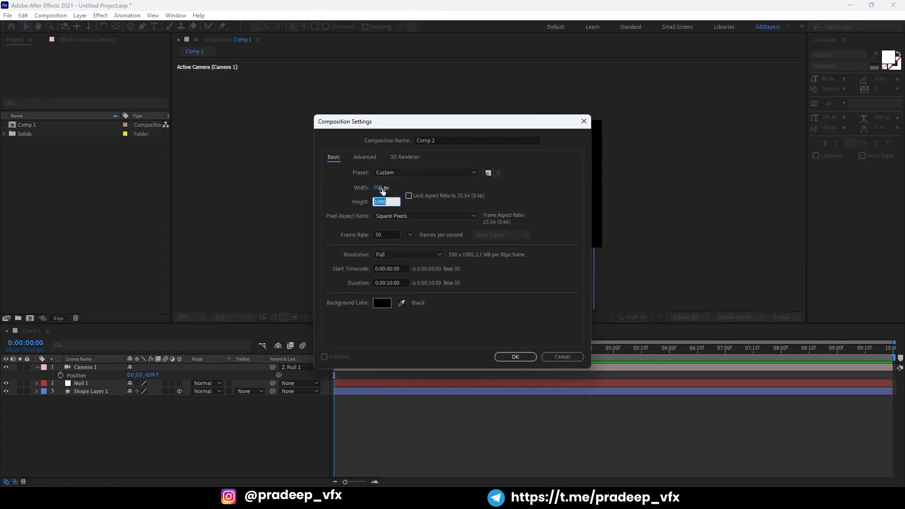
text(500)
key(Return)
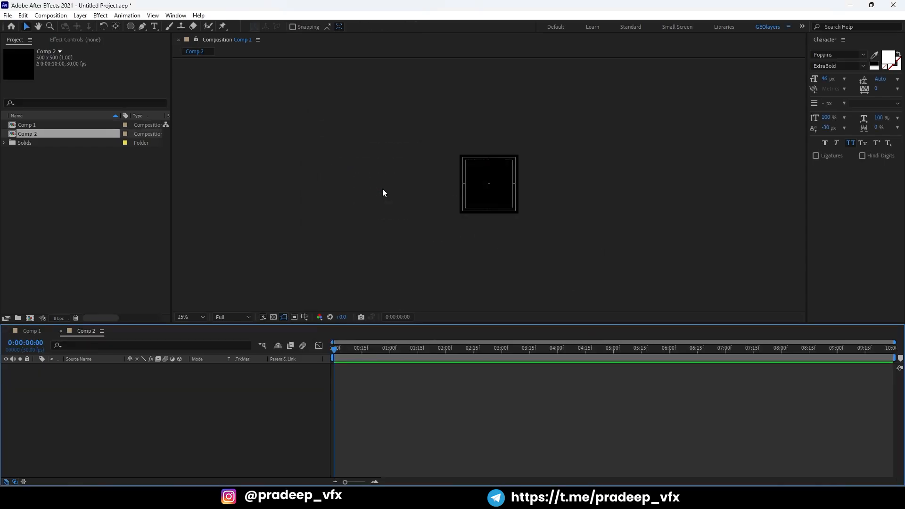
Rename the Comp 2 composition as Logo
click(52, 134)
key(Return)
text(Logo)
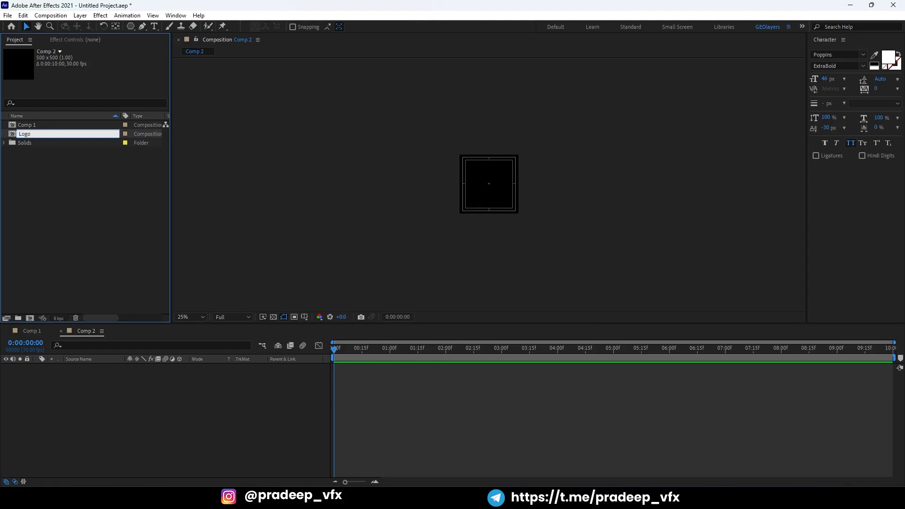
key(Return)
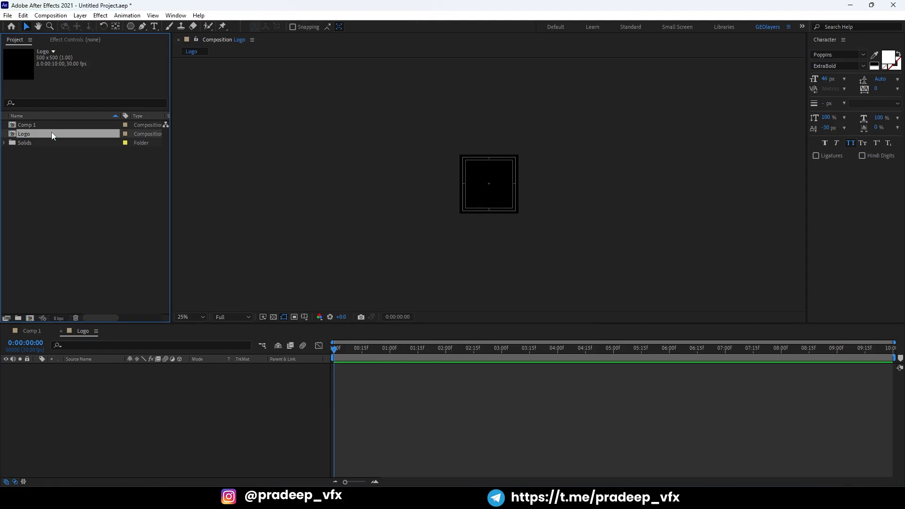
Add a white ellipse shape layer filling the Logo composition and scale it to 85%
click(132, 27)
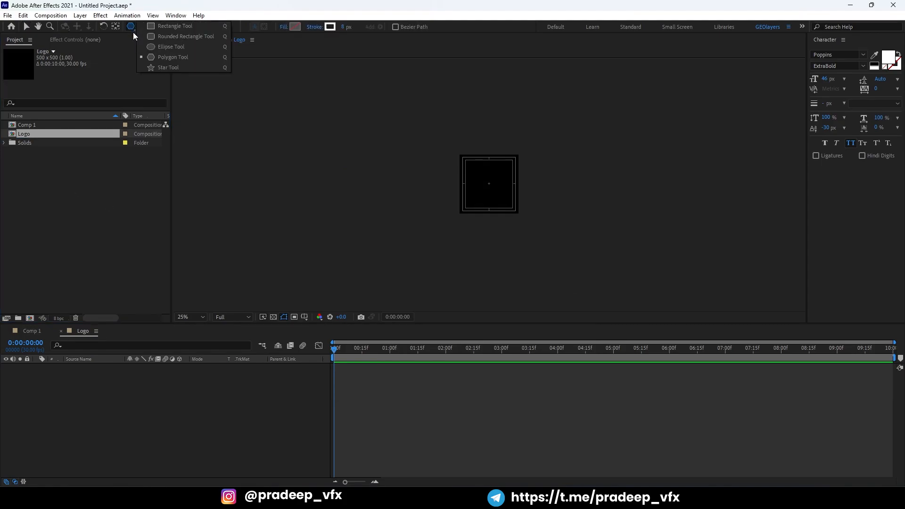
click(155, 46)
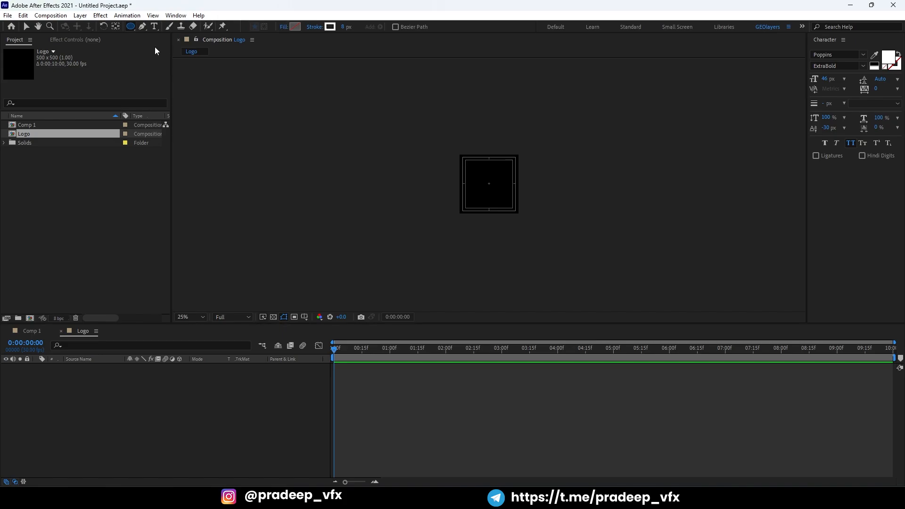
double_click(131, 26)
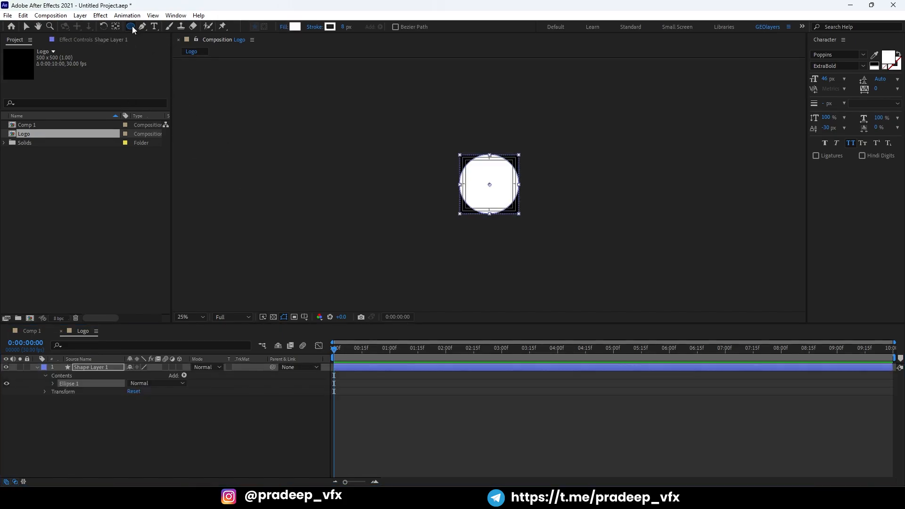
key(v)
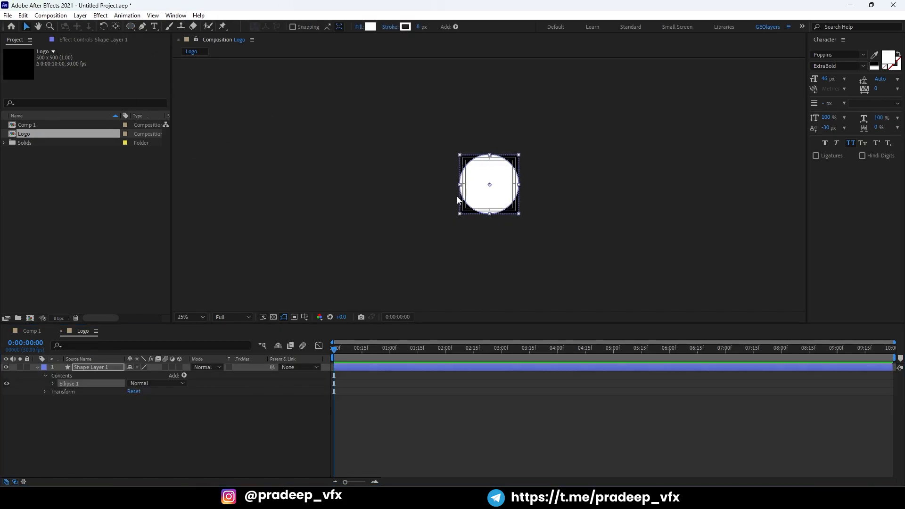
key(period)
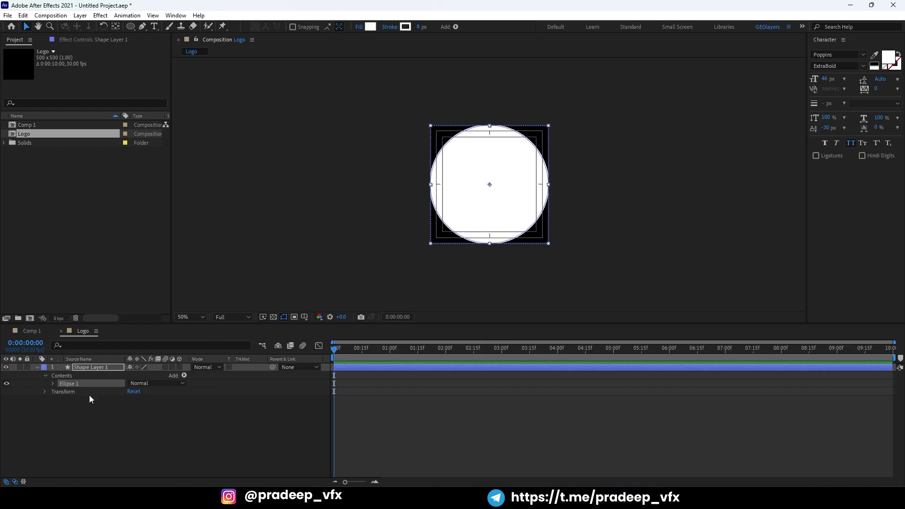
key(s)
drag(136, 379, 135, 379)
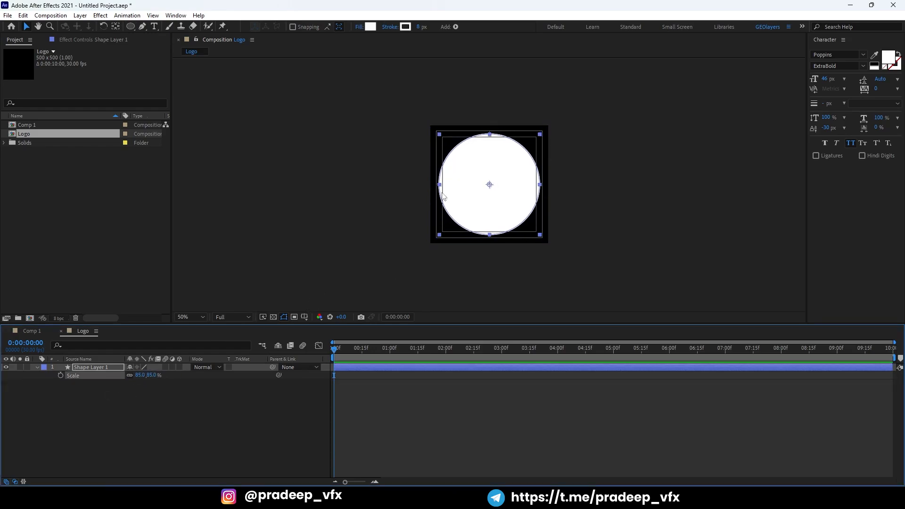
Duplicate the white circle layer and give the copy no fill and a red stroke
click(89, 368)
key(ctrl+d)
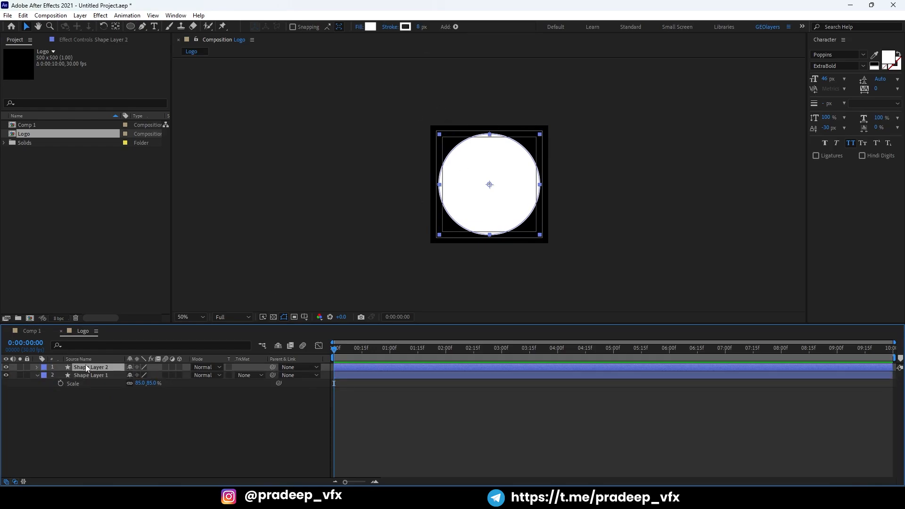
click(359, 27)
click(404, 222)
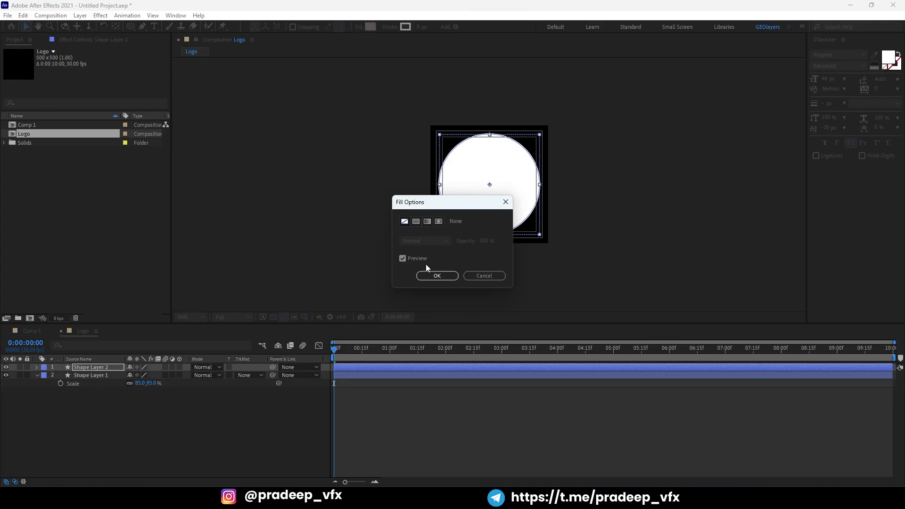
click(431, 274)
click(405, 26)
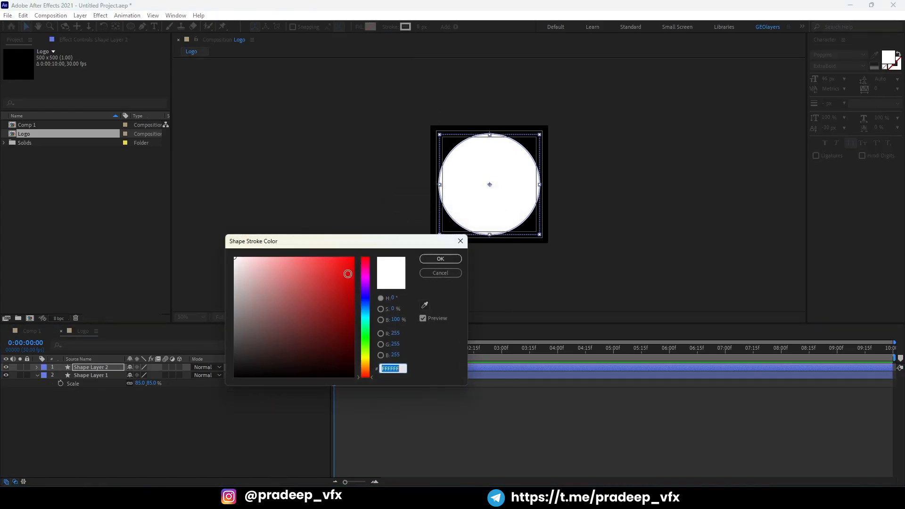
click(346, 259)
click(437, 259)
click(80, 391)
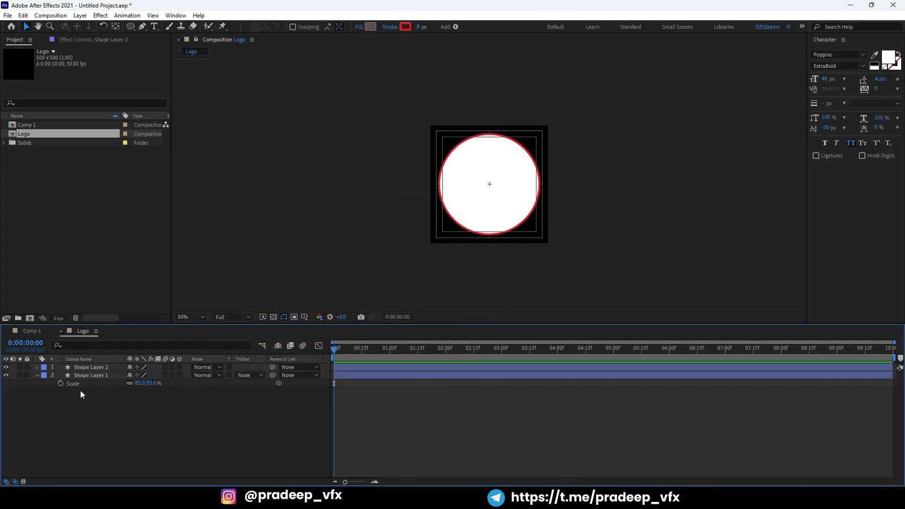
Bring the Instagram image from the #12 folder into the Logo composition as the topmost layer
click(92, 376)
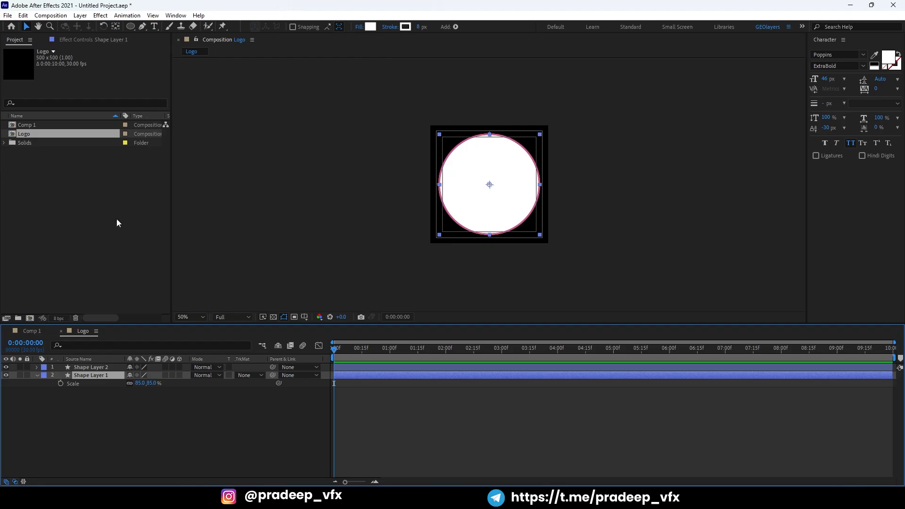
click(83, 206)
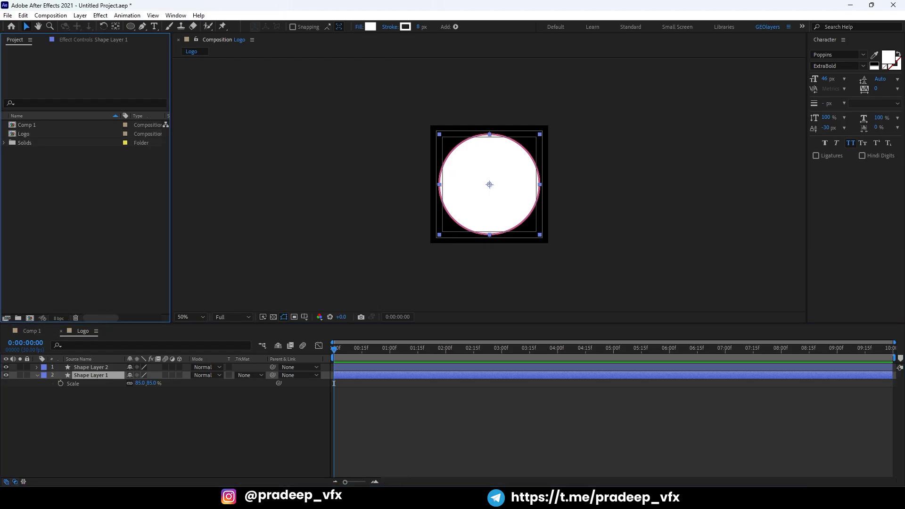
key(alt+Tab)
click(319, 108)
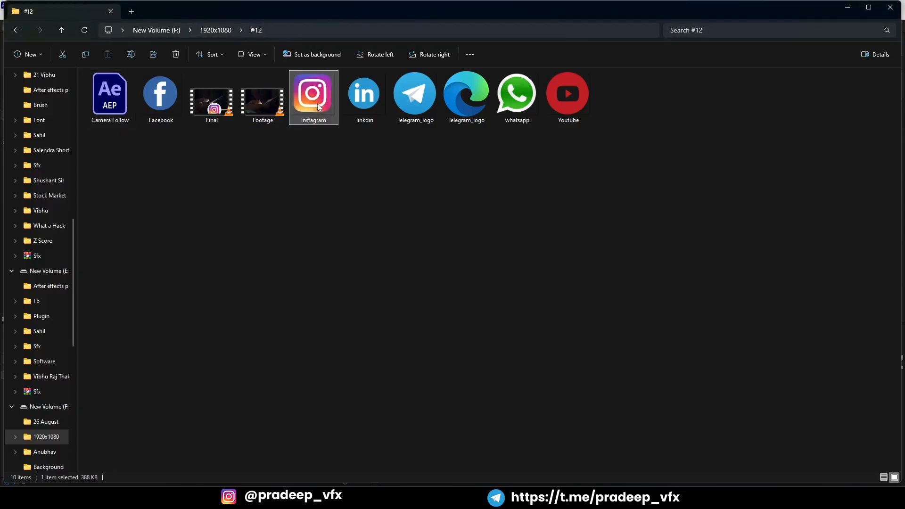
drag(319, 107, 485, 477)
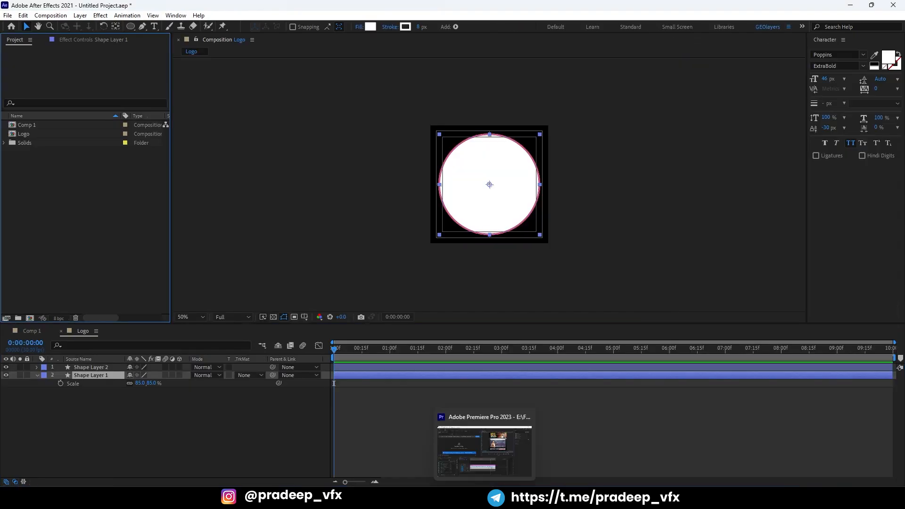
click(443, 495)
drag(304, 109, 200, 443)
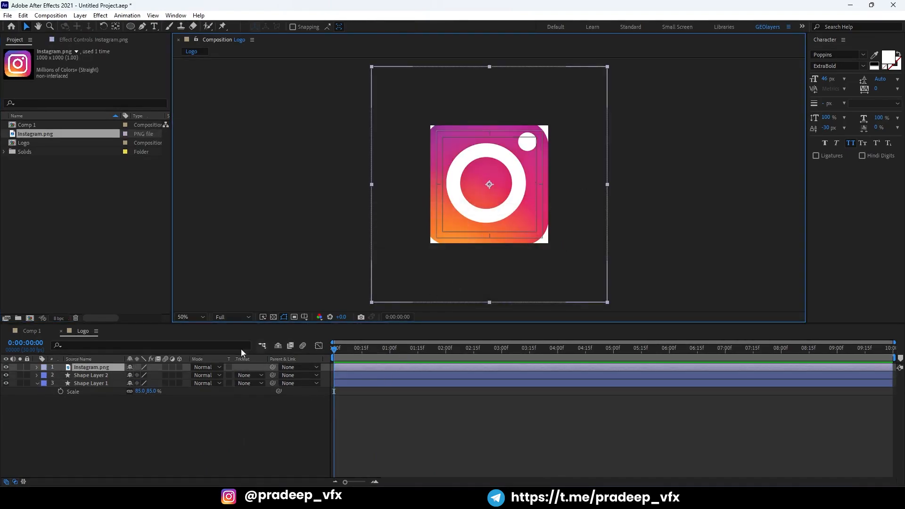
Scale the Instagram.png layer to 25% so the logo fits inside the circle
key(s)
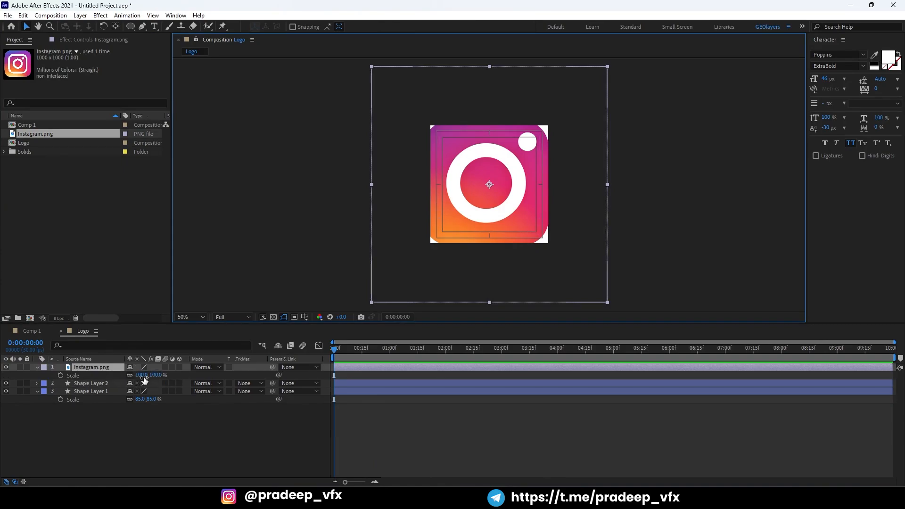
drag(144, 379, 112, 383)
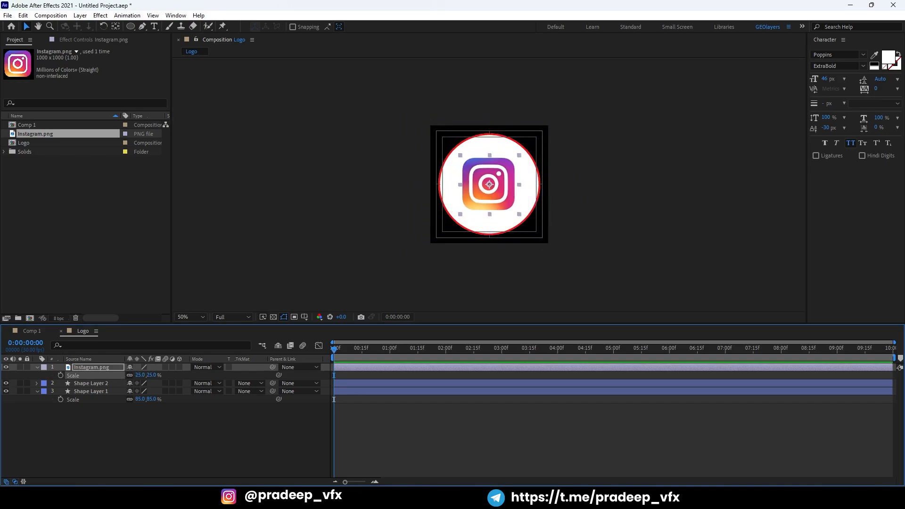
click(445, 461)
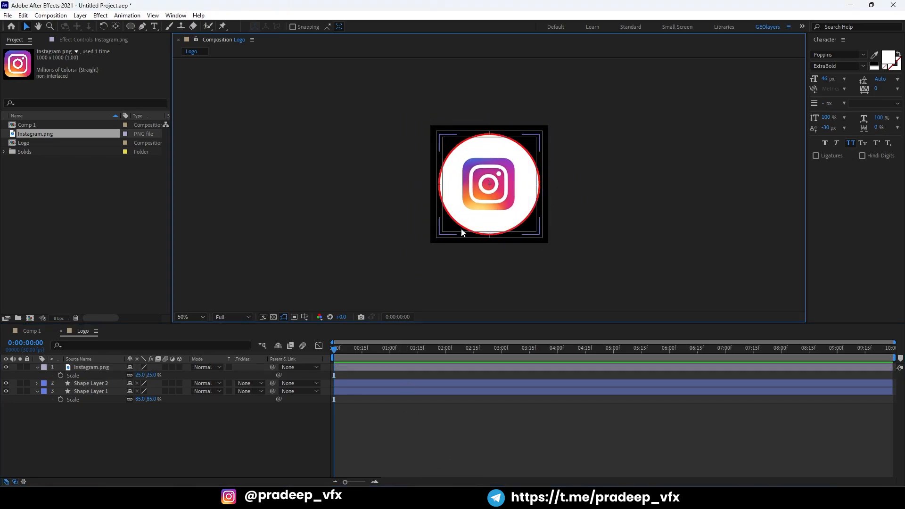
double_click(22, 124)
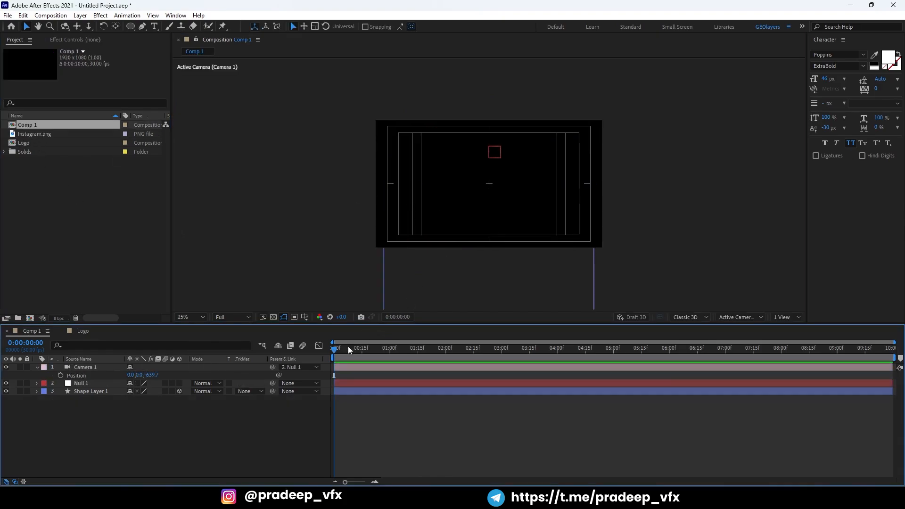
mouse_move(348, 346)
mouse_down()
mouse_move(399, 351)
mouse_move(355, 352)
mouse_up()
double_click(24, 143)
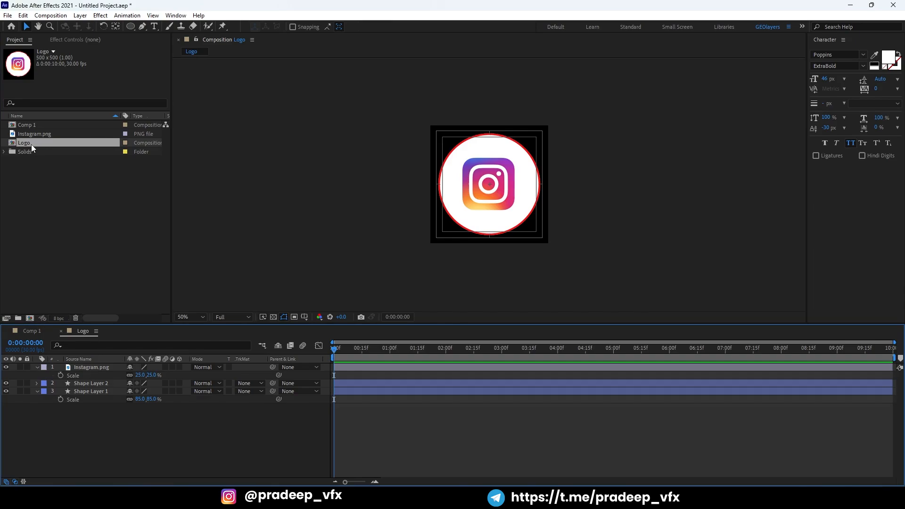
Rename the Logo composition as Logo 1
click(35, 143)
key(Return)
click(38, 142)
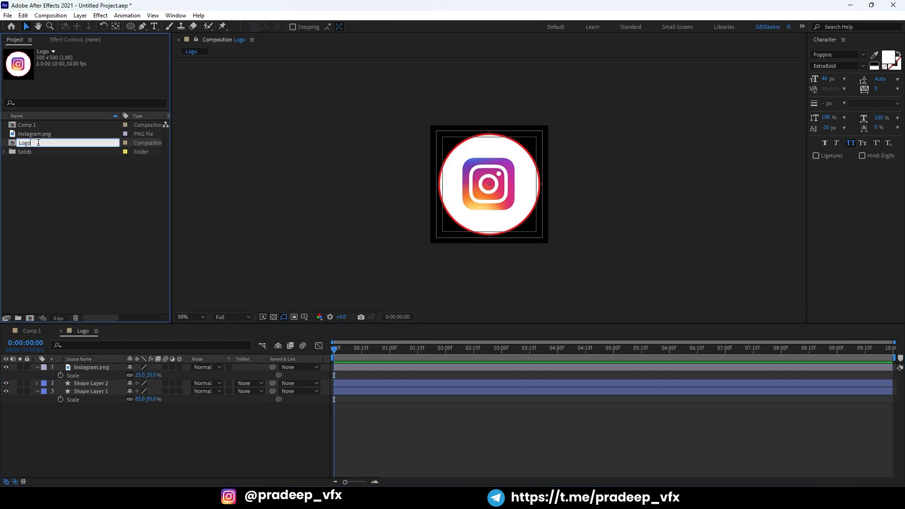
text(1)
click(27, 179)
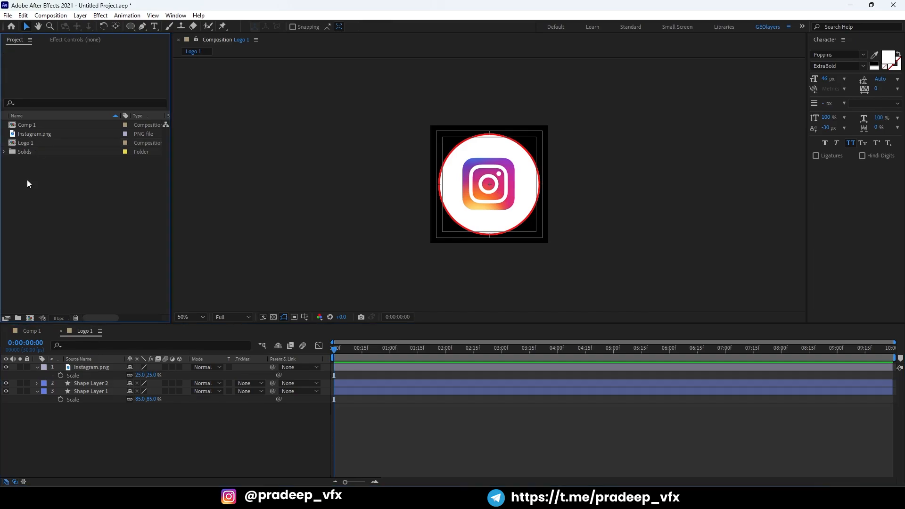
Run the True Comp Duplicator.jsx script from the True Comp Duplicator v3.9.13 folder in F:\Plugin and make 4 copies of the Logo 1 composition
click(24, 142)
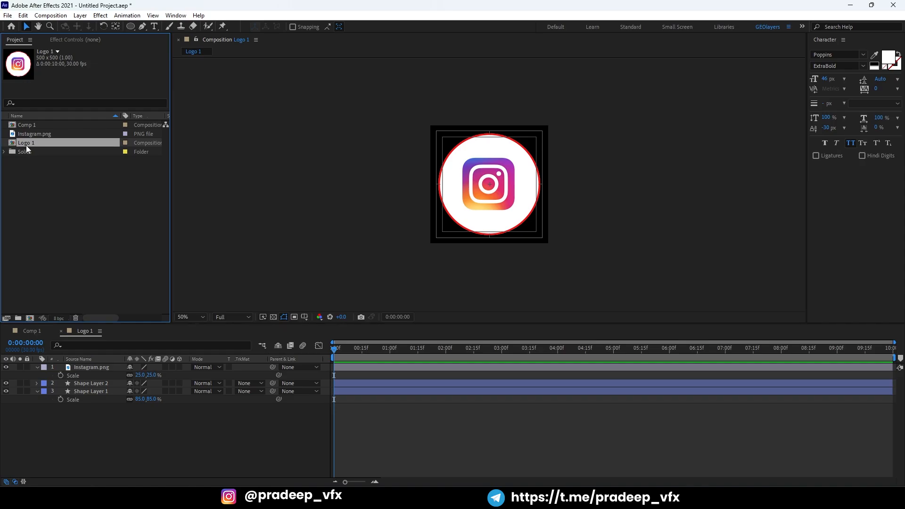
click(8, 15)
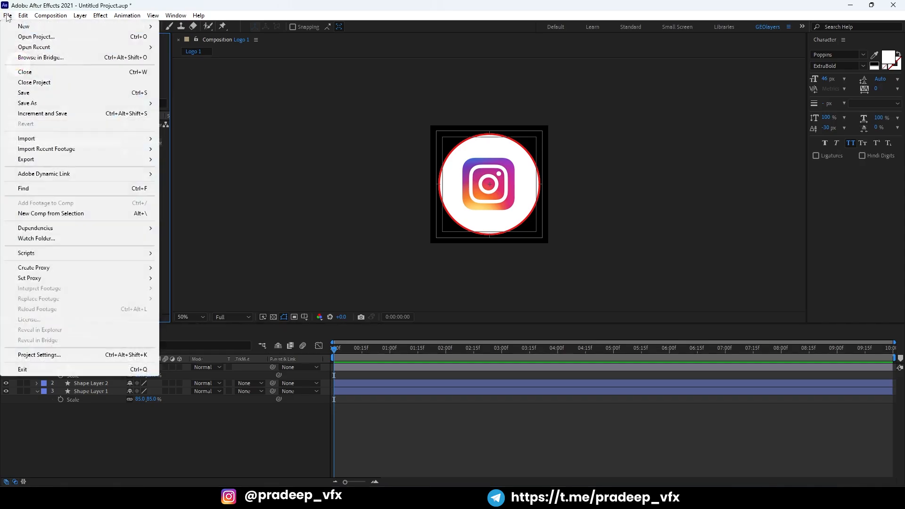
mouse_move(27, 253)
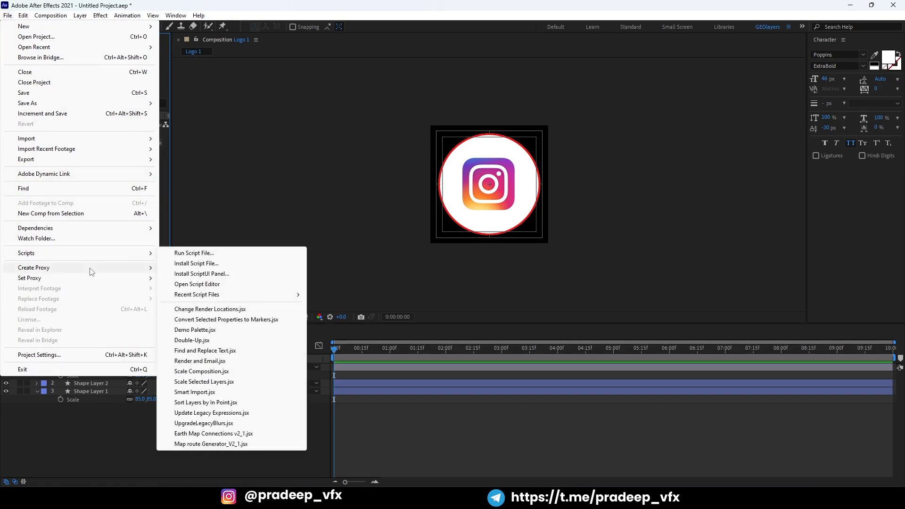
click(195, 254)
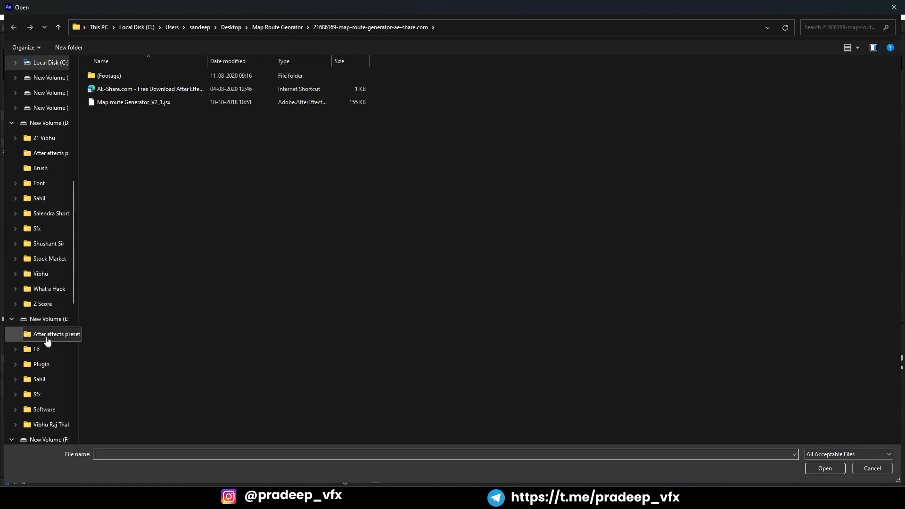
scroll(42, 238, up, 8)
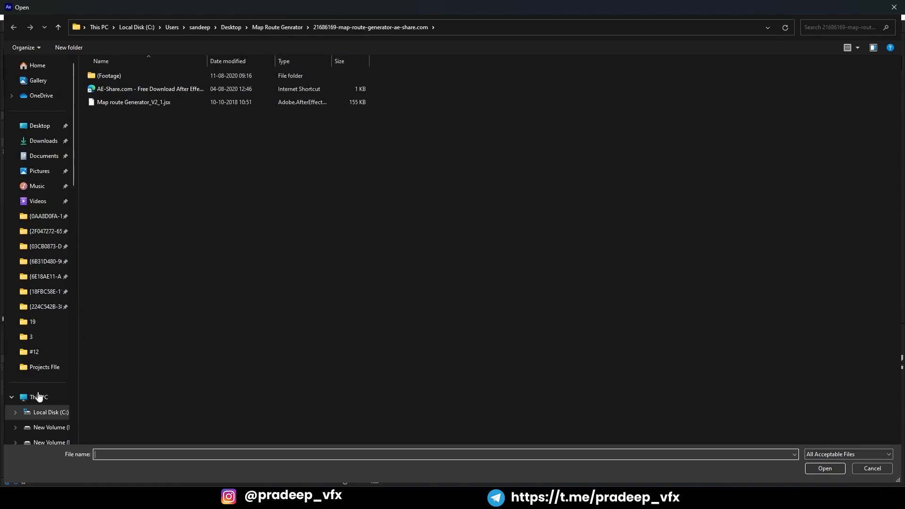
click(40, 397)
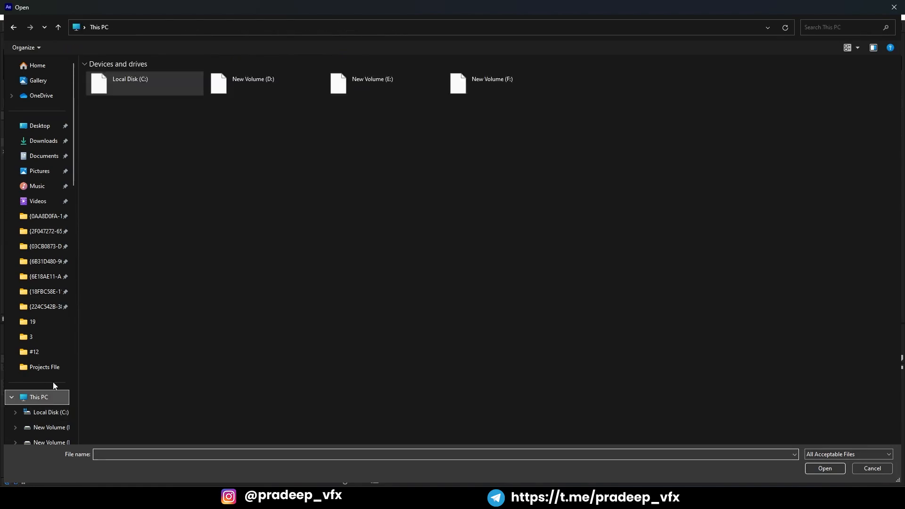
double_click(494, 92)
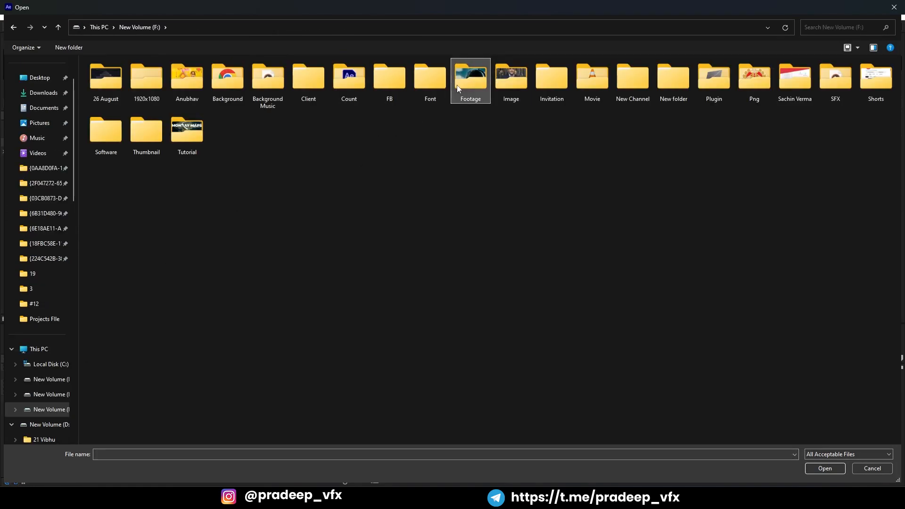
double_click(713, 92)
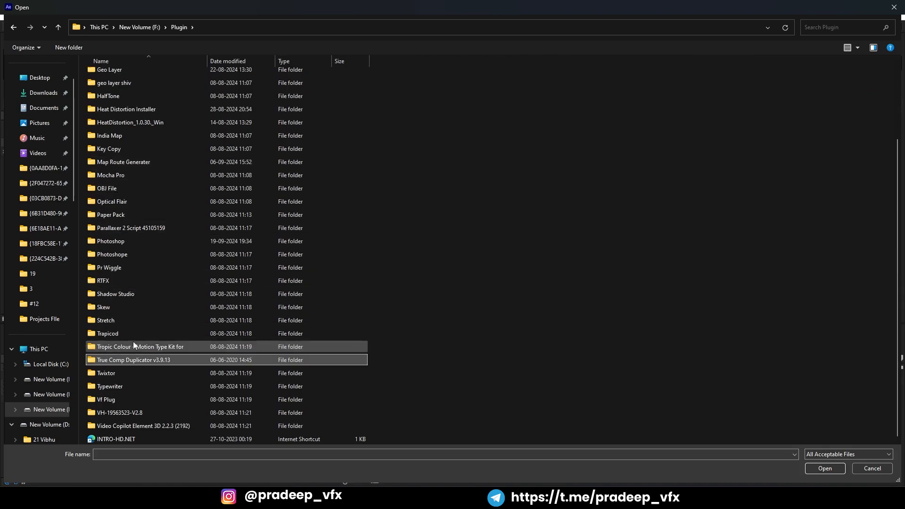
double_click(123, 362)
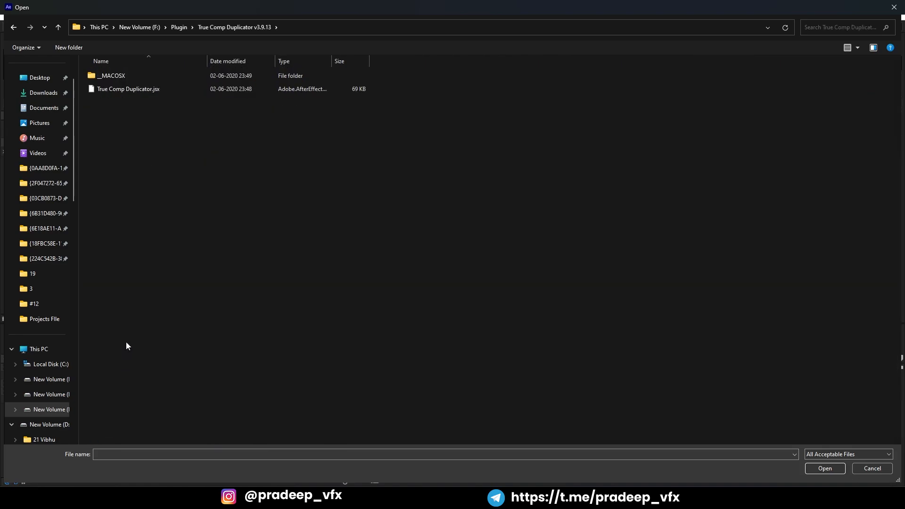
double_click(127, 89)
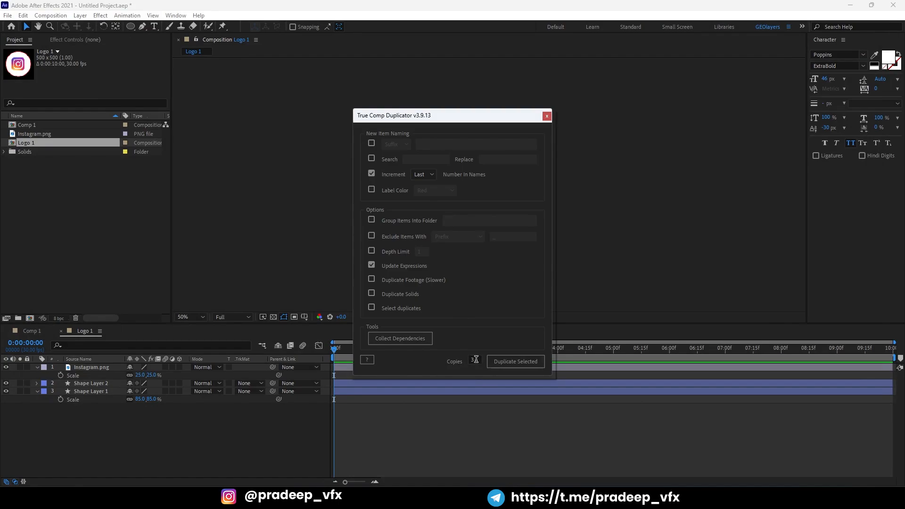
click(518, 363)
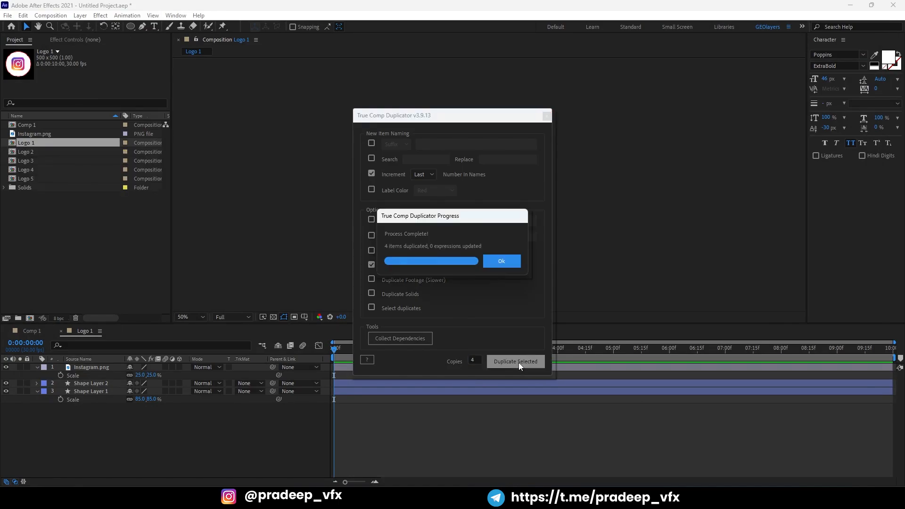
Close the finished duplication script and select the compositions Logo 1 through Logo 5 in the project
click(502, 262)
click(547, 116)
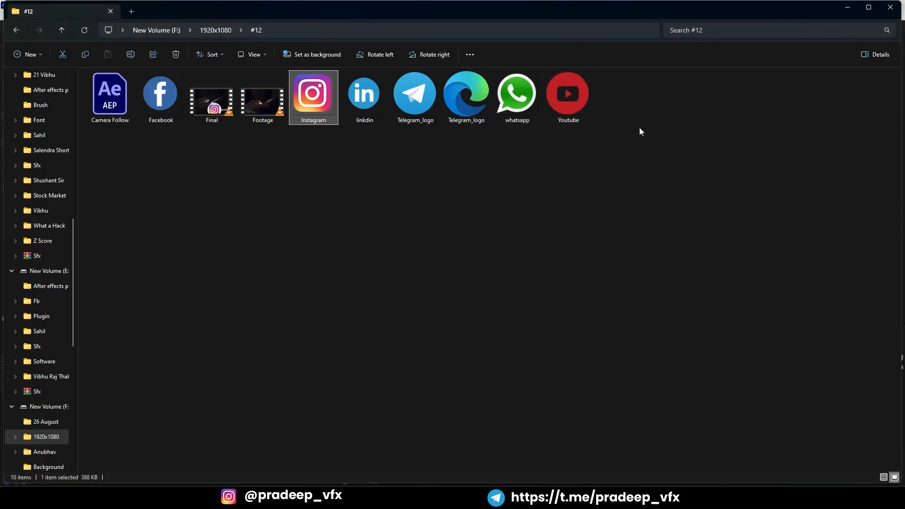
click(523, 464)
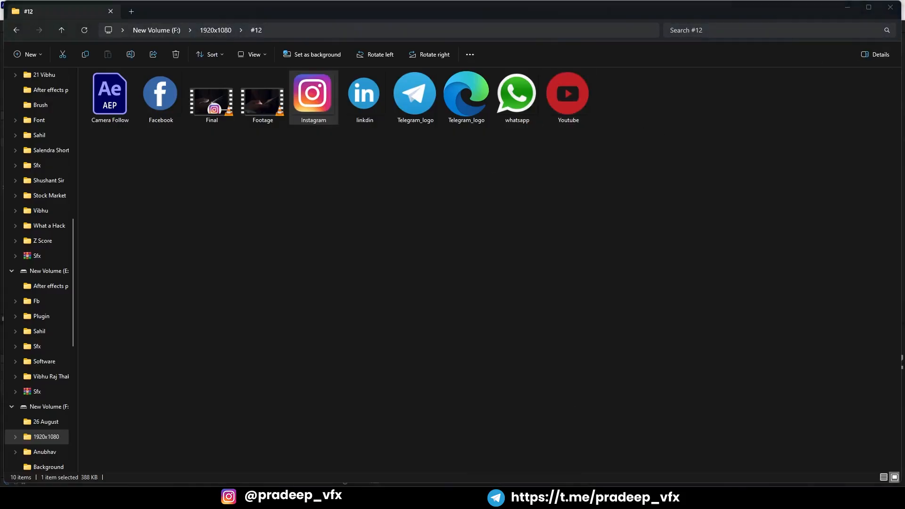
click(434, 441)
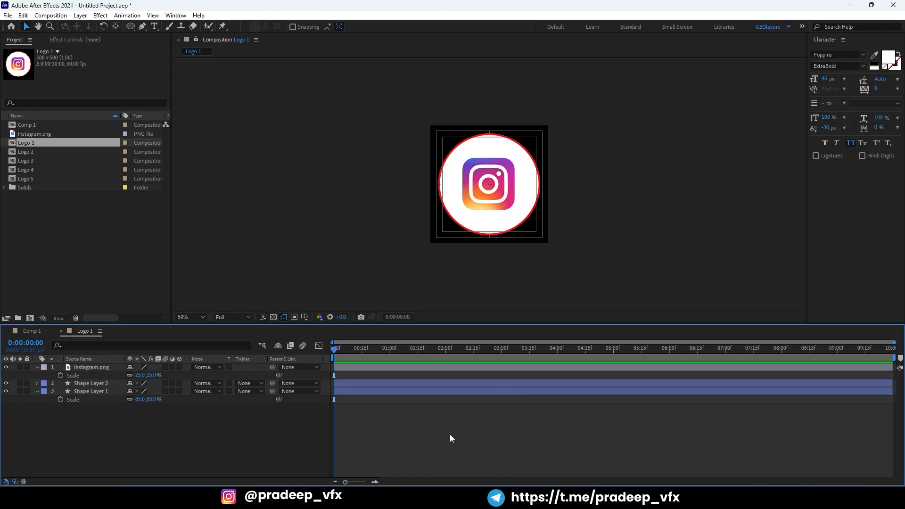
mouse_move(505, 501)
shift+click(30, 178)
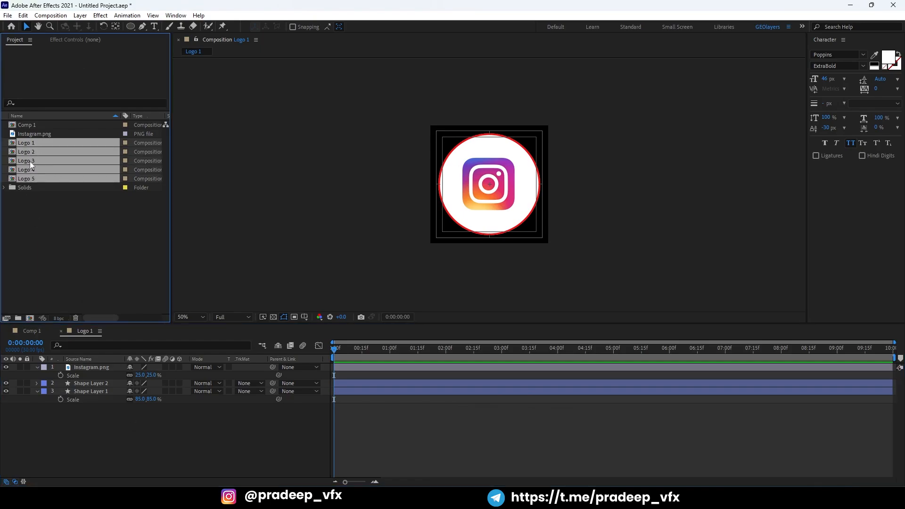
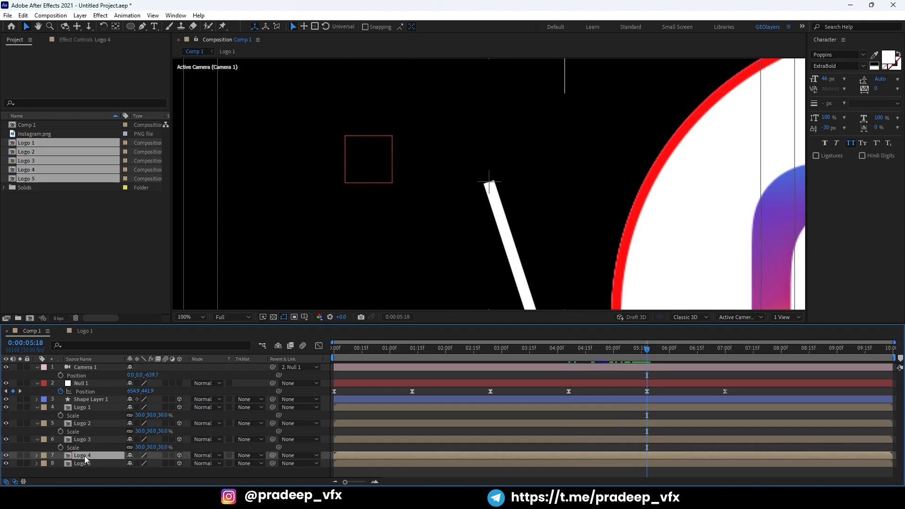
Center the Logo 4 layer on the end of the pentagon line at 0:00:05:18 and set its scale to 30%
drag(689, 241, 331, 113)
drag(604, 208, 541, 201)
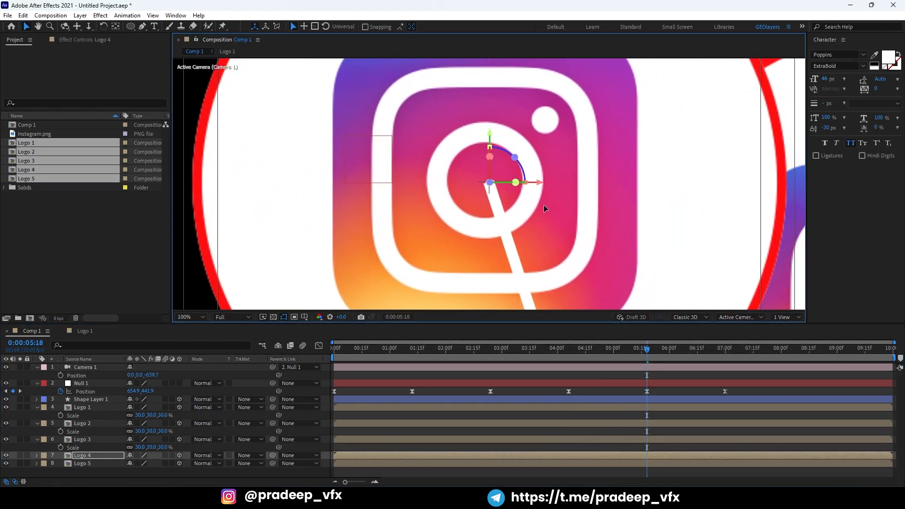
key(s)
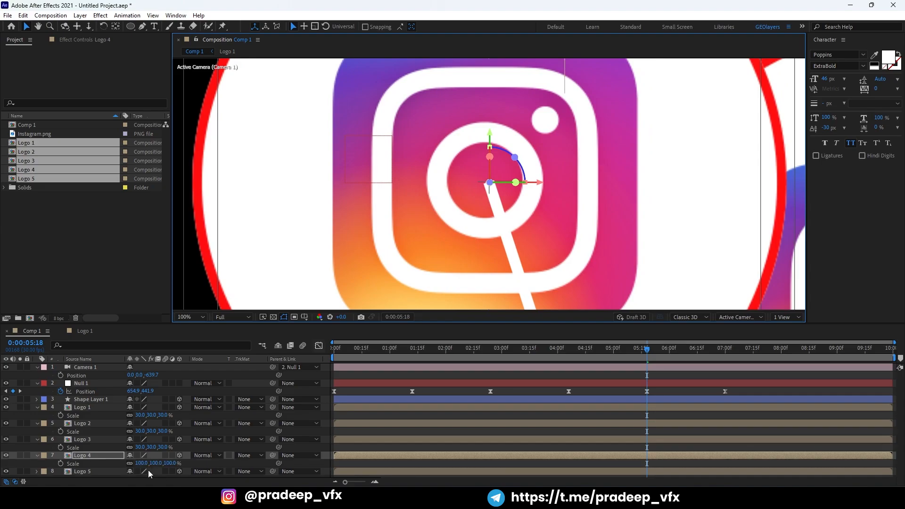
click(140, 463)
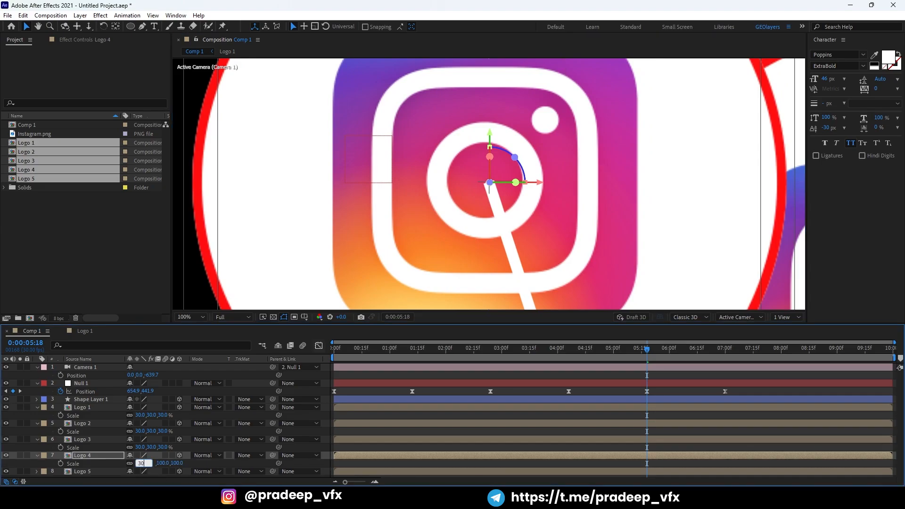
key(Return)
key(period)
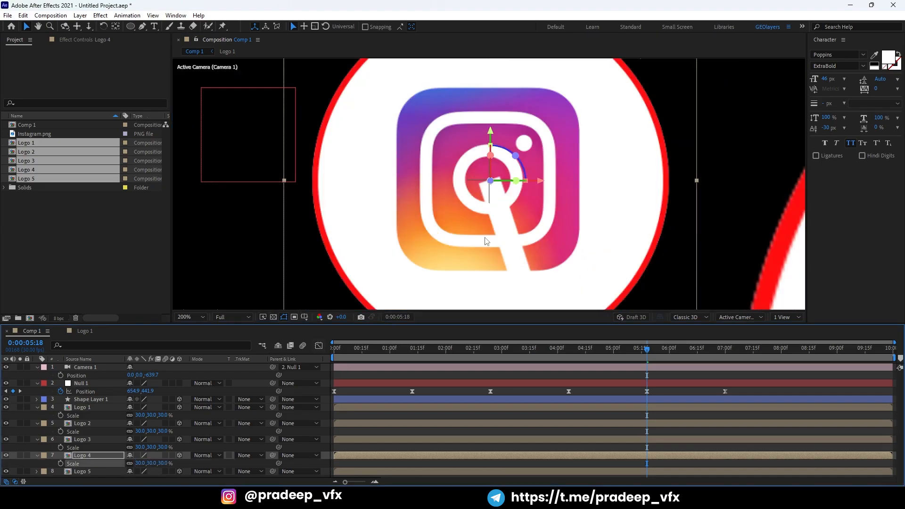
drag(528, 213, 527, 213)
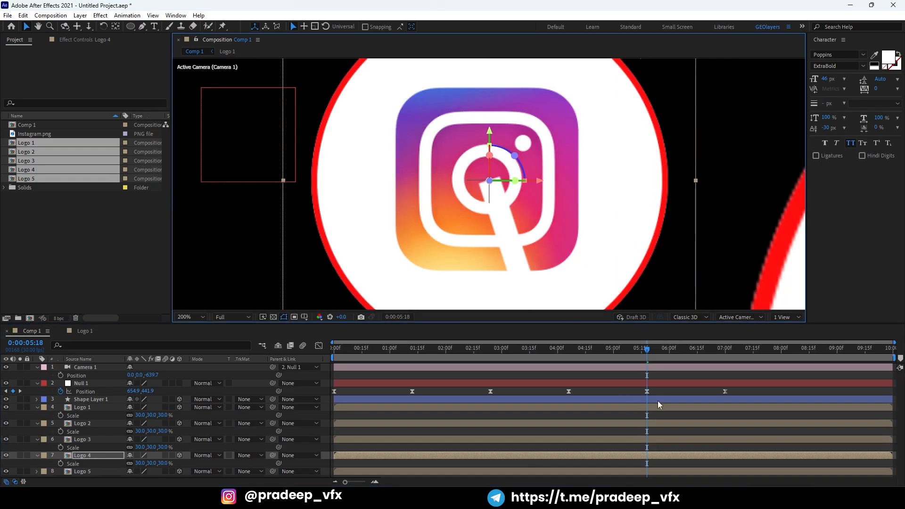
At 0:00:07:00, scale the Logo 5 layer to 30% and center it on the pentagon's top vertex
drag(703, 346, 727, 354)
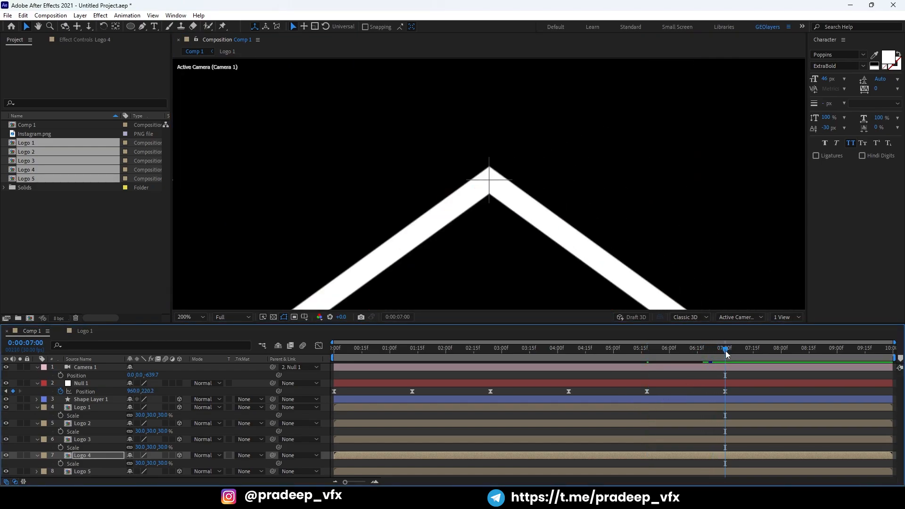
click(83, 473)
scroll(463, 216, down, 5)
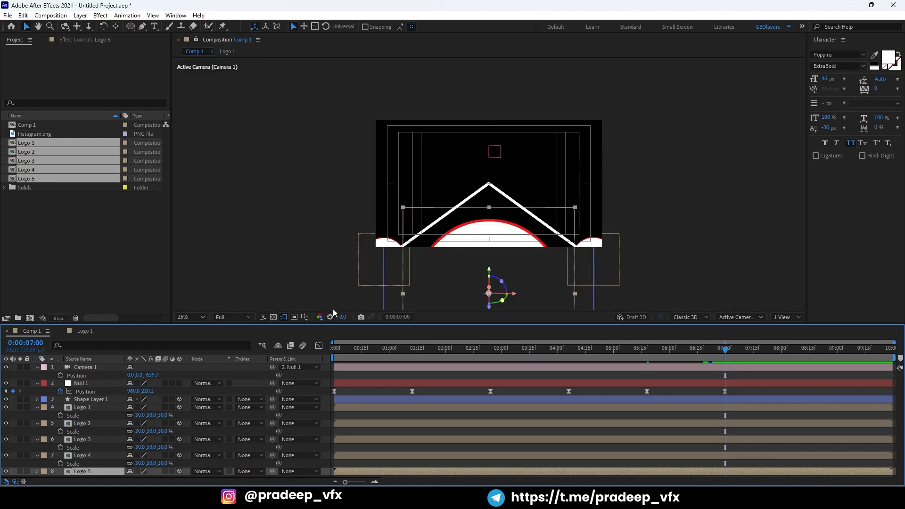
key(s)
click(139, 473)
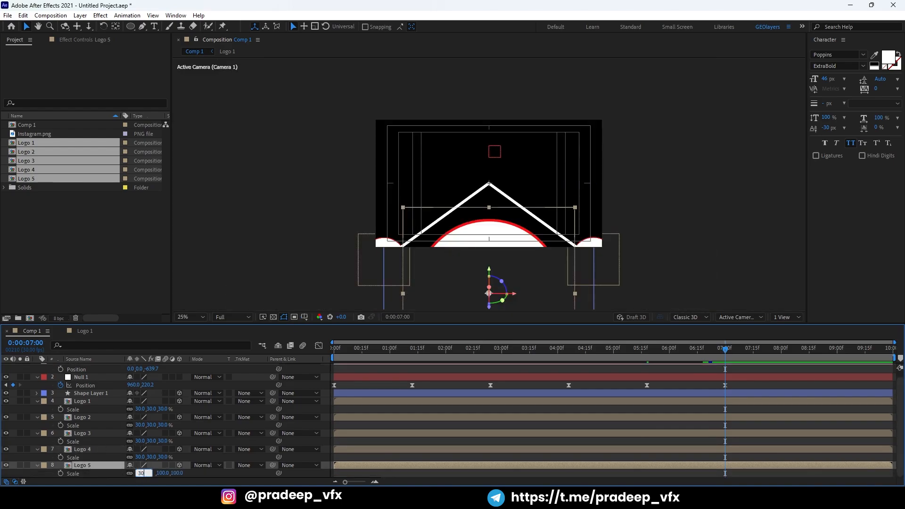
text(30)
key(Return)
click(472, 230)
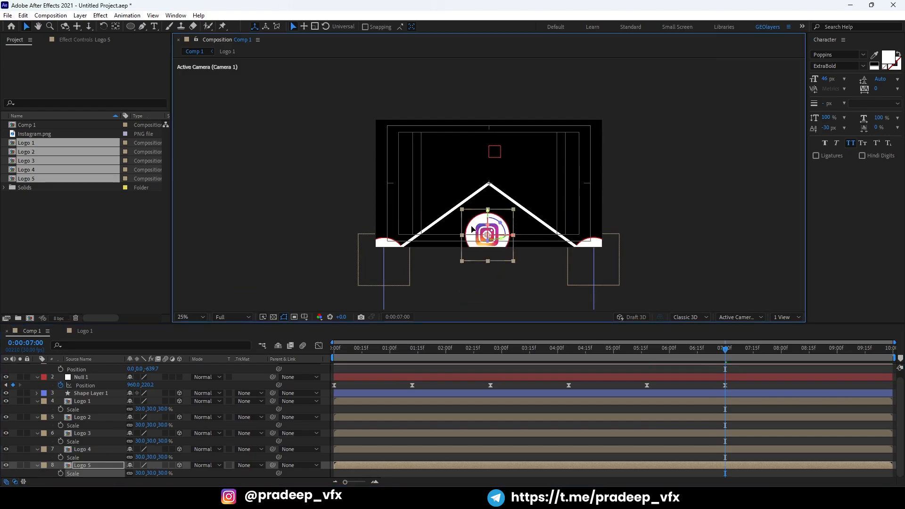
scroll(472, 229, up, 4)
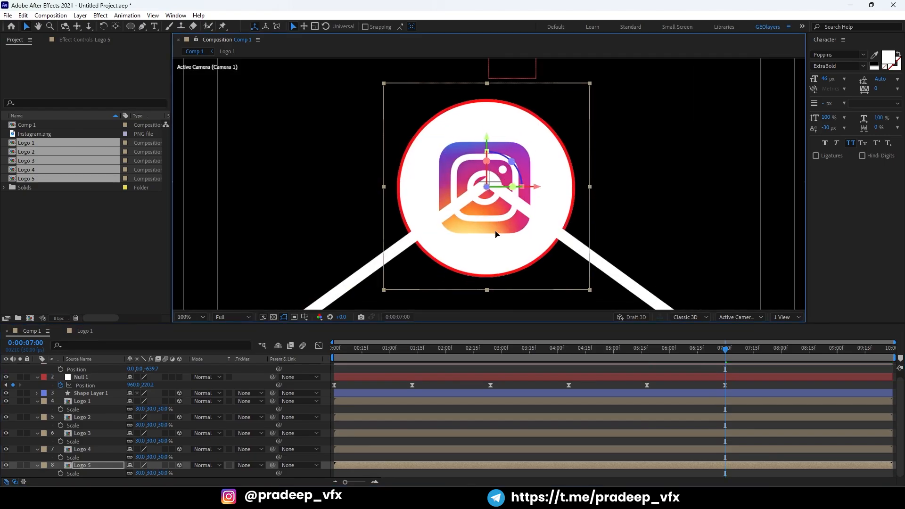
drag(495, 234, 499, 231)
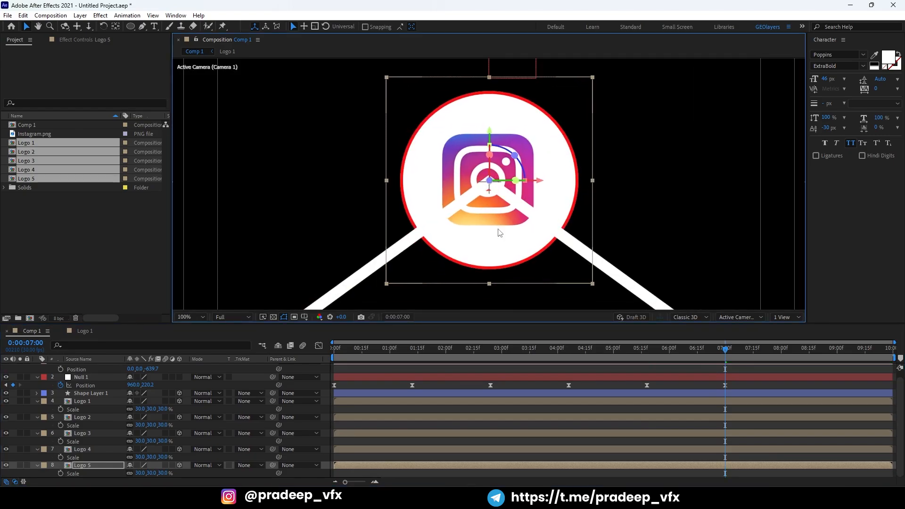
Play back the animation to check the camera's move past the logos, then return to 0:00:07:00
scroll(497, 235, down, 6)
key(space)
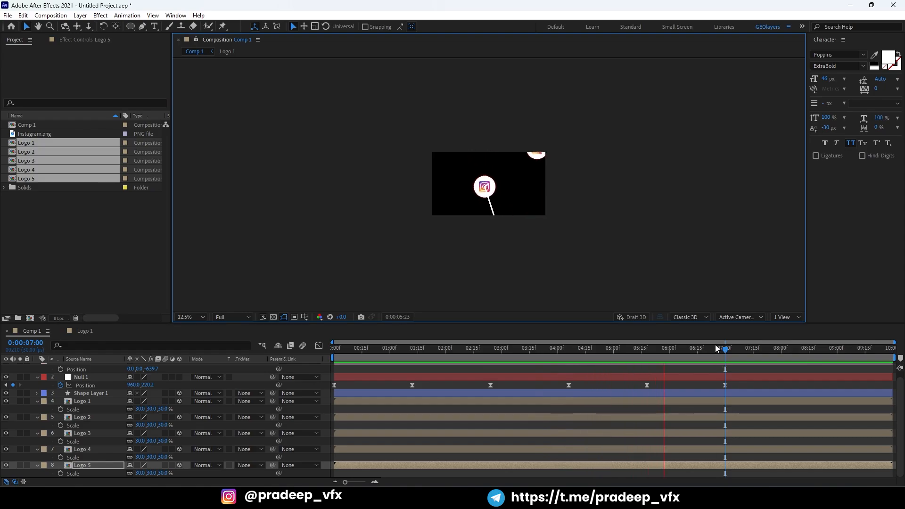
key(space)
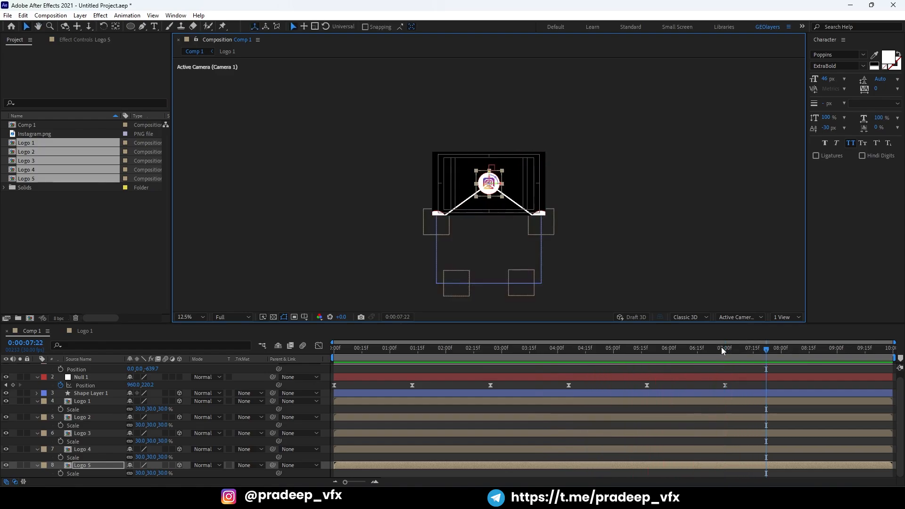
drag(723, 350, 725, 350)
scroll(726, 400, up, 1)
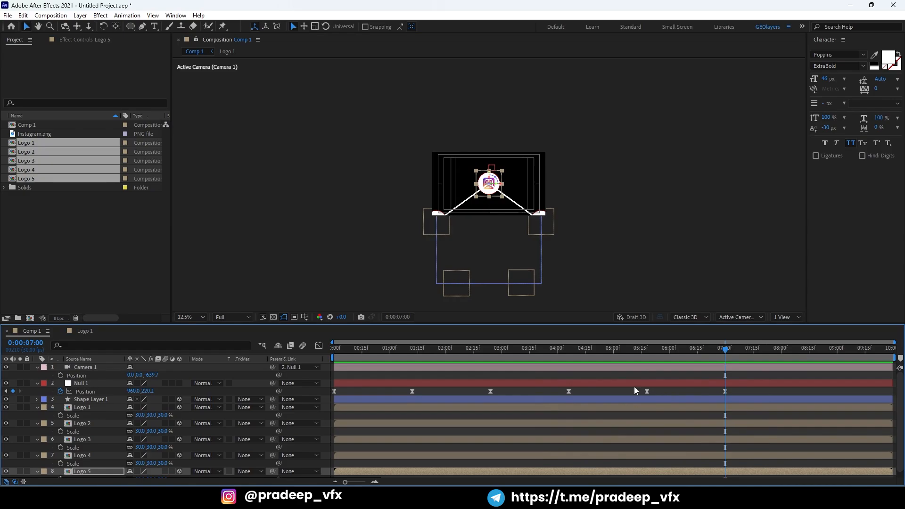
Start a Position keyframe on Camera 1 at 0:00:07:11
click(81, 367)
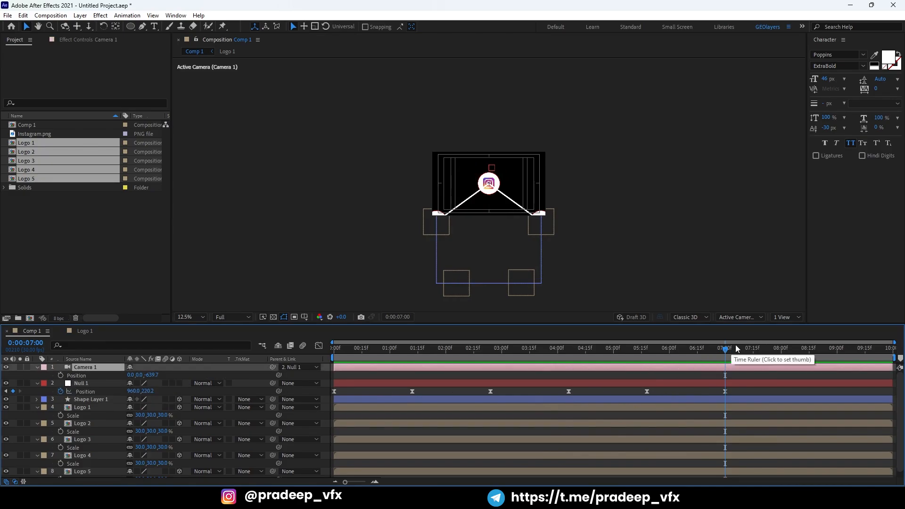
drag(727, 350, 747, 350)
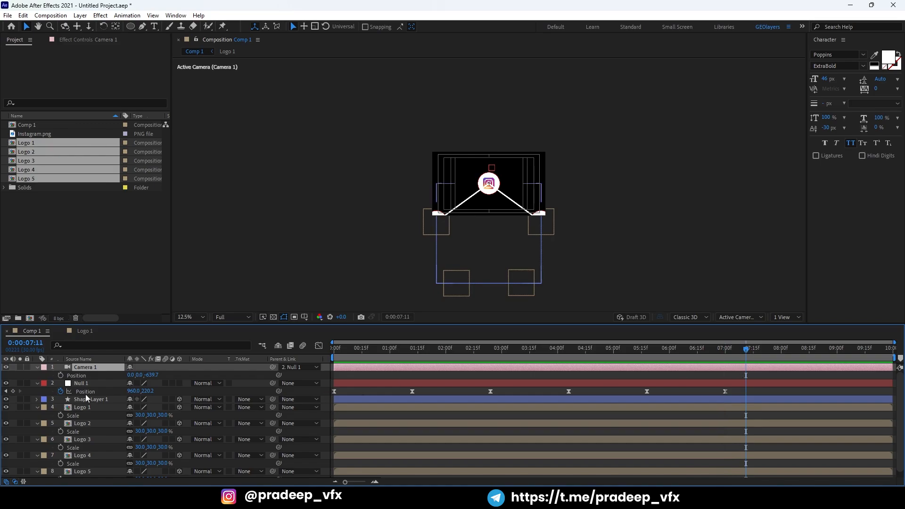
click(60, 375)
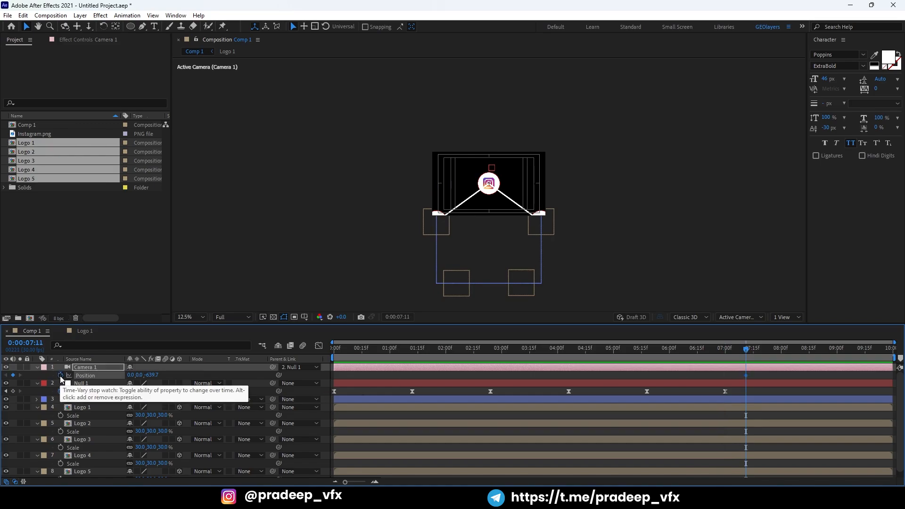
At 0:00:08:13, pull Camera 1 back to a Z position of -2627.7 so the whole pentagon fits in the frame
drag(751, 349, 806, 350)
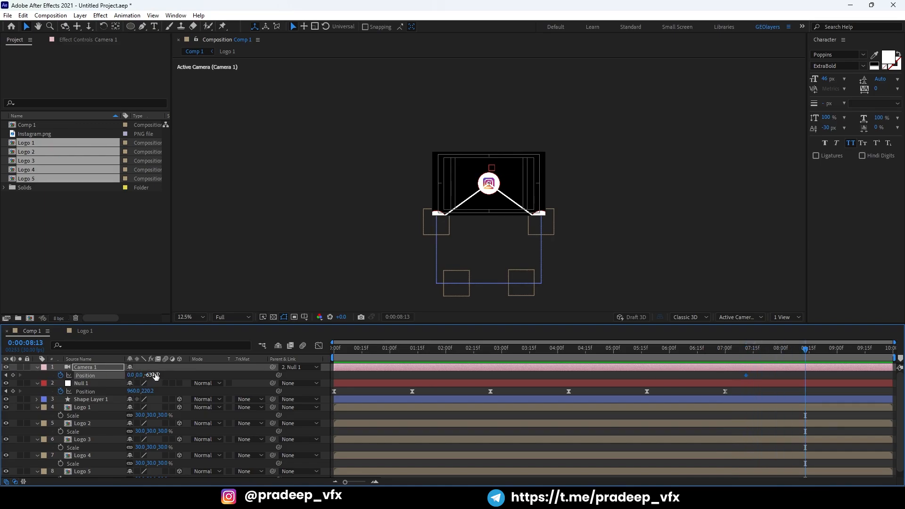
drag(155, 377, 2, 384)
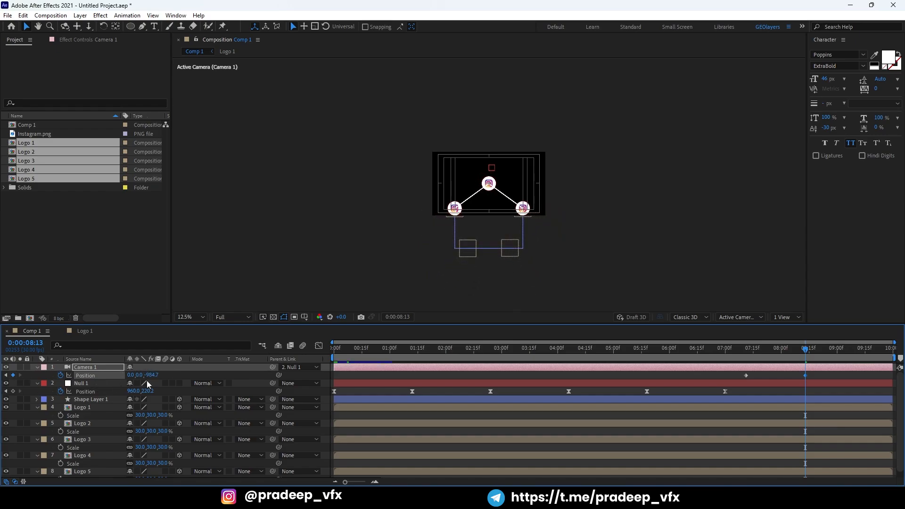
drag(151, 375, 102, 403)
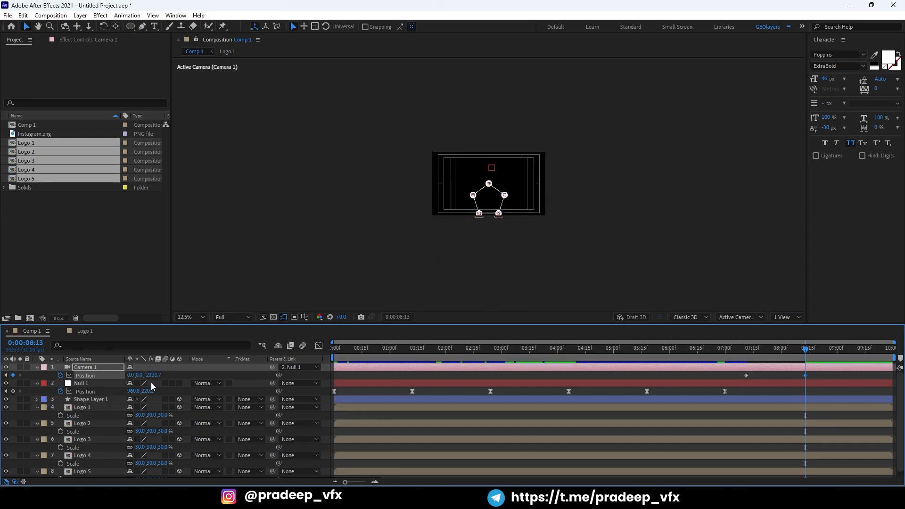
drag(151, 375, 3, 455)
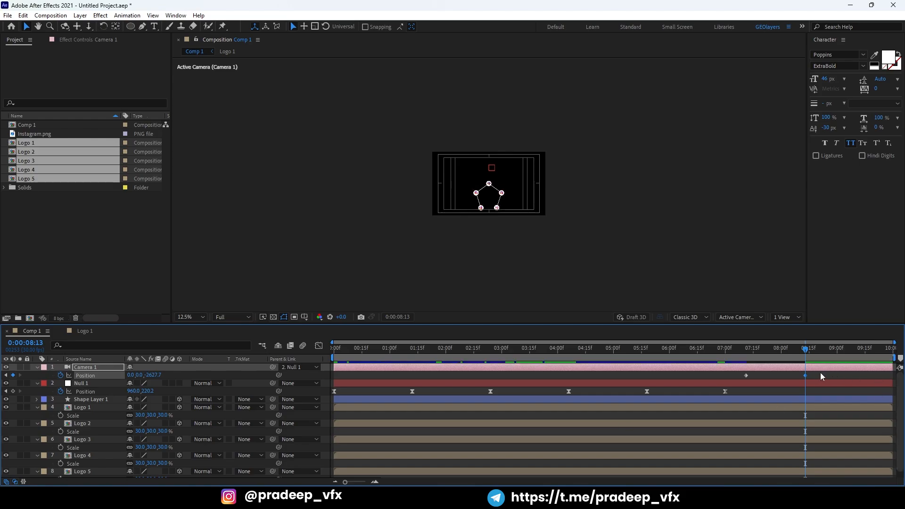
Review the camera pull-back between the Position keyframes at 0:00:07:11 and 0:00:08:13
drag(759, 348, 746, 352)
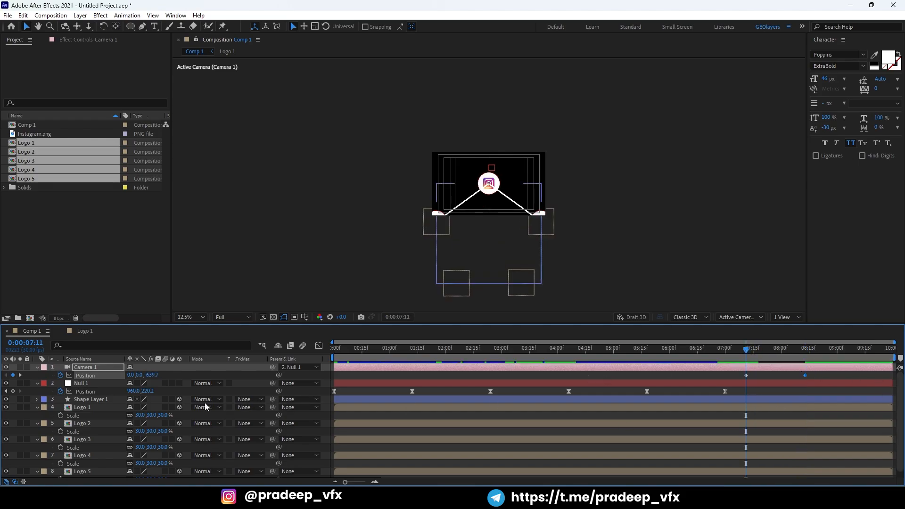
key(space)
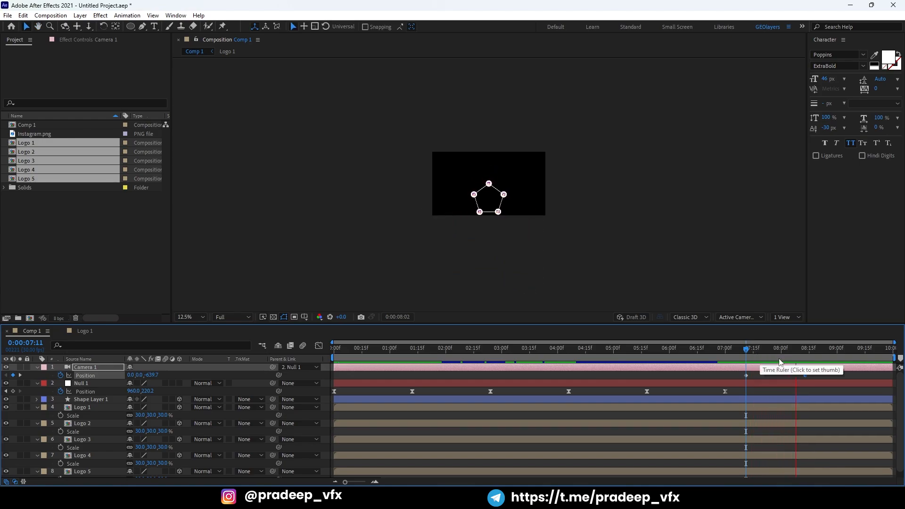
click(810, 351)
drag(808, 351, 805, 352)
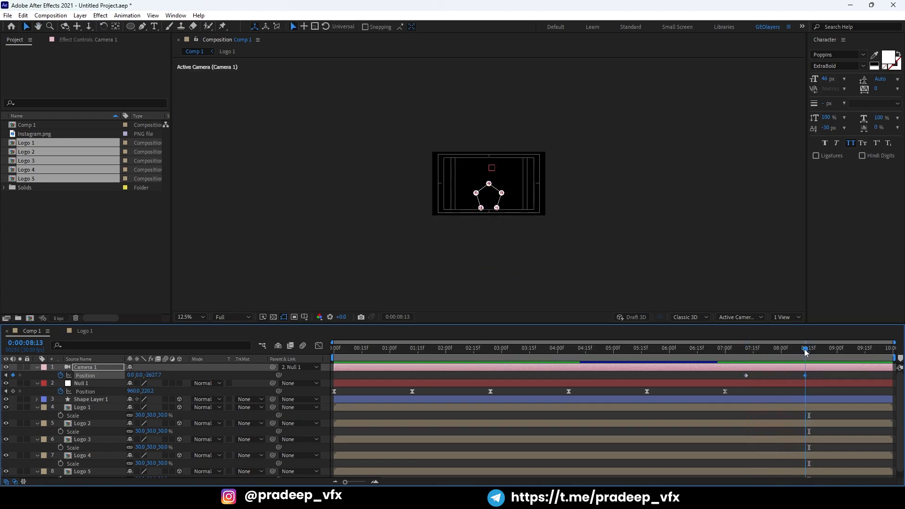
key(equal)
key(equal)
click(811, 369)
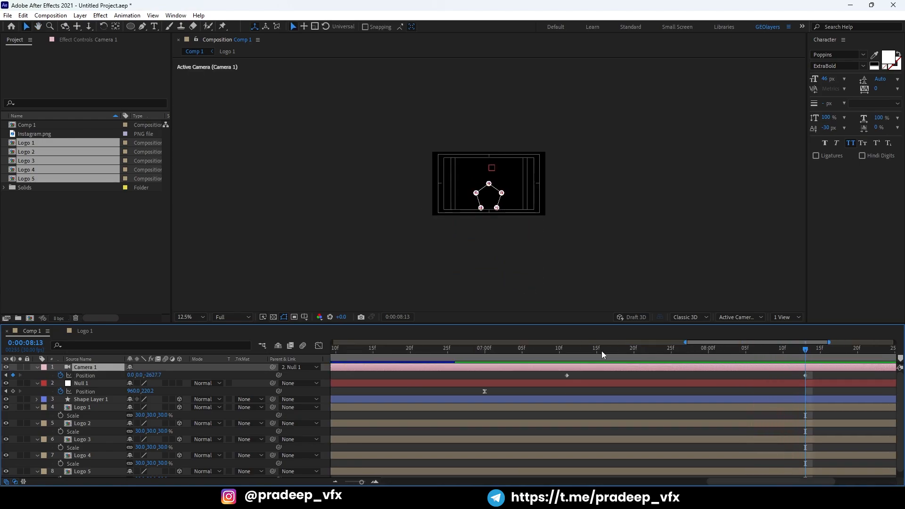
drag(601, 350, 569, 352)
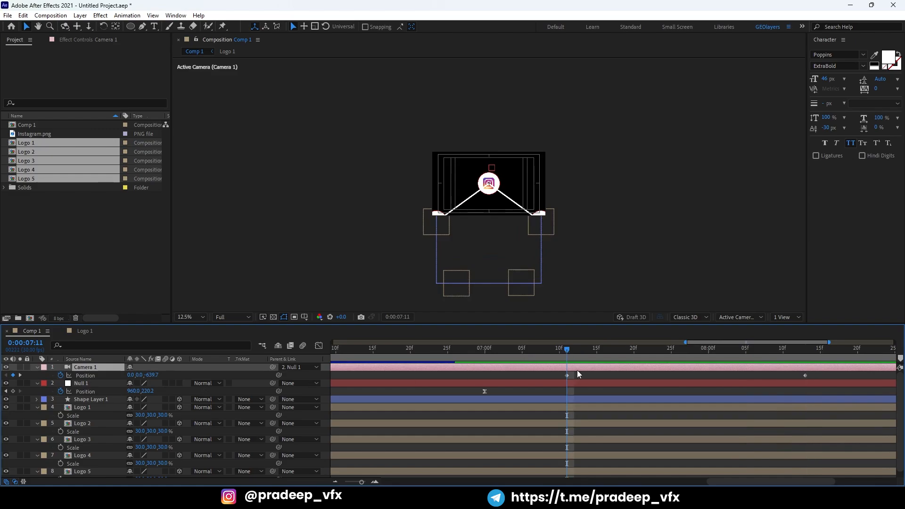
key(minus)
At 0:00:08:13, set Camera 1's Y position to 315 to center the pentagon vertically in the frame
click(708, 350)
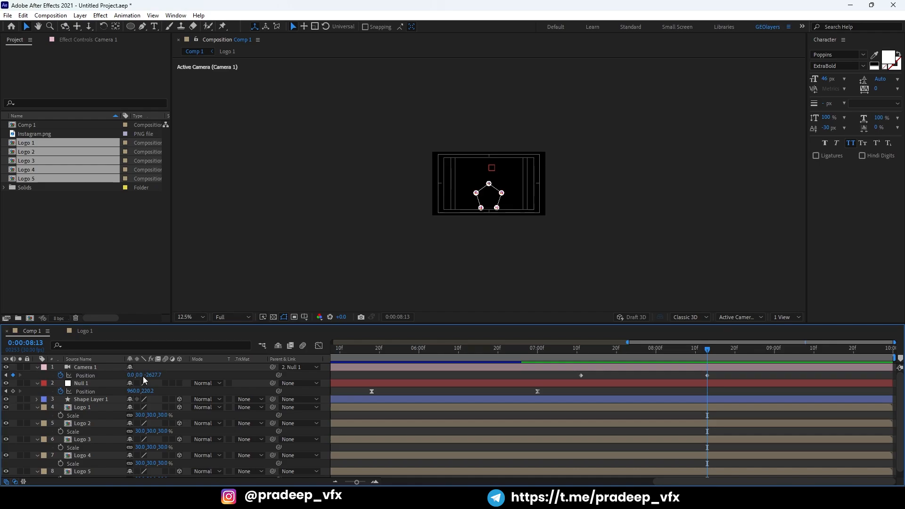
drag(143, 376, 362, 301)
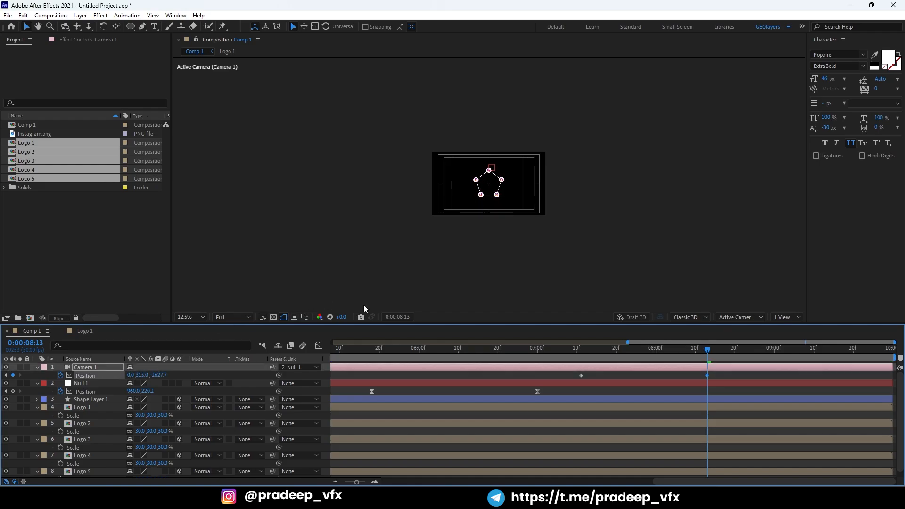
key(minus)
key(minus)
drag(748, 349, 731, 349)
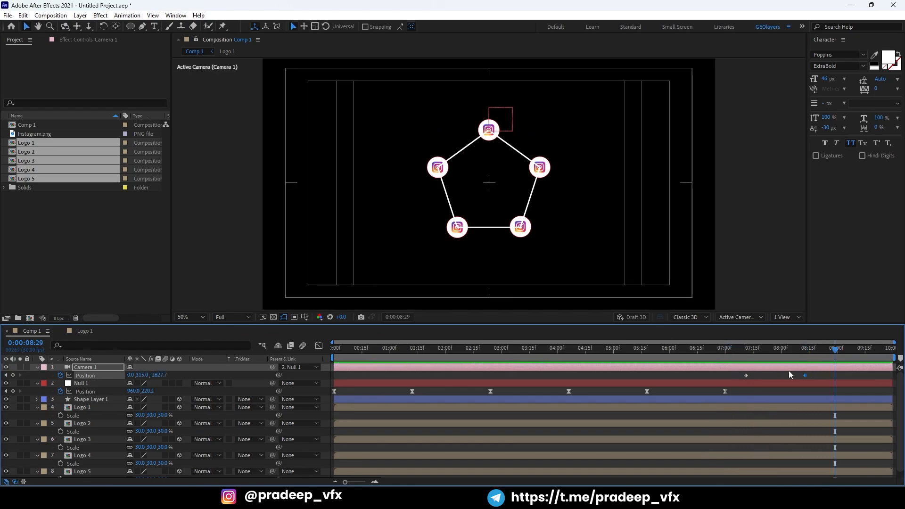
drag(826, 353, 805, 350)
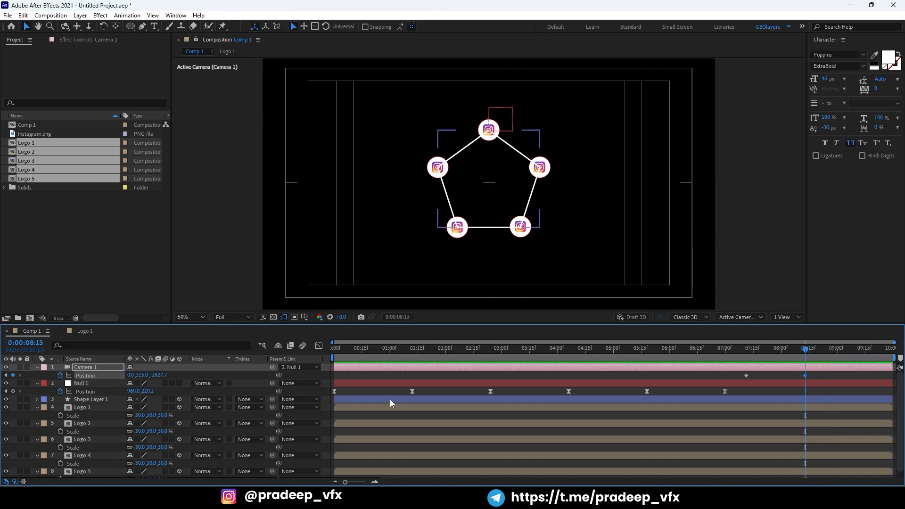
Set Camera 1's Position at 0:00:08:13 to 0, 285, -2599.7 and shape its two eased keyframes' speed curve into an early peak
drag(163, 377, 112, 392)
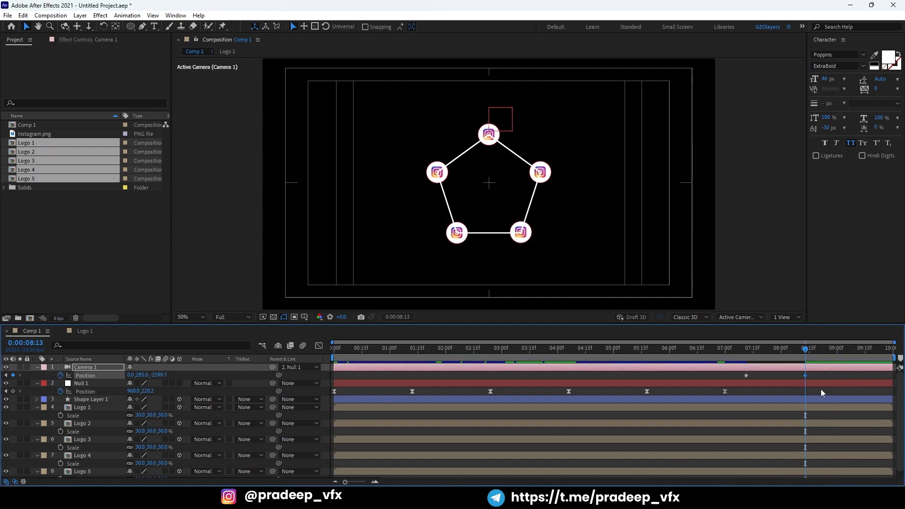
drag(821, 375, 709, 383)
click(319, 346)
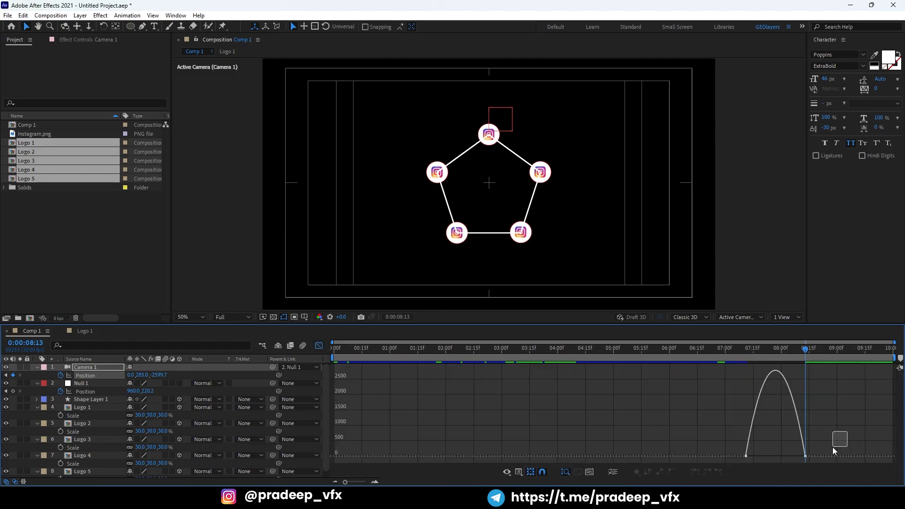
drag(833, 448, 769, 454)
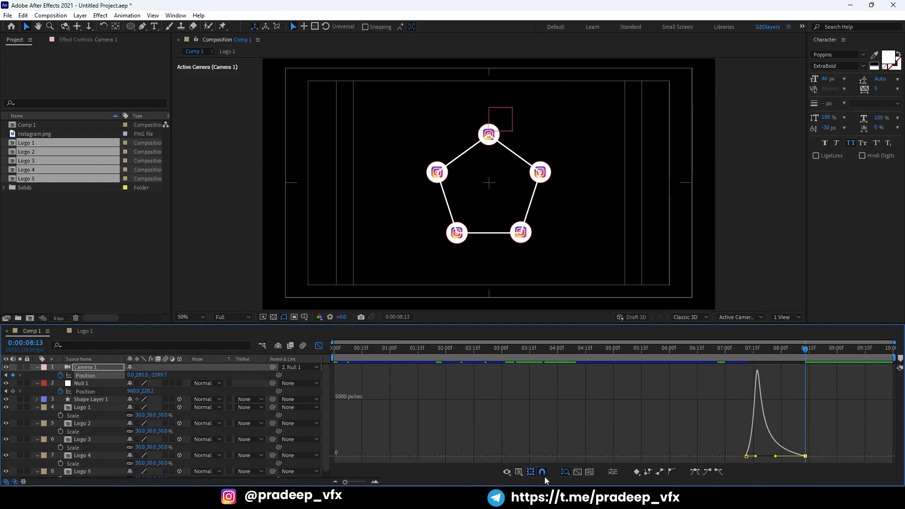
click(518, 473)
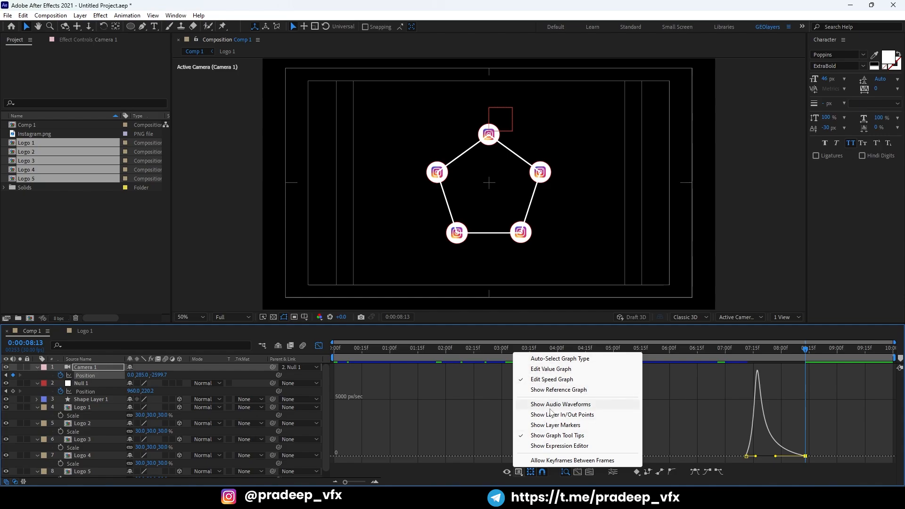
click(502, 372)
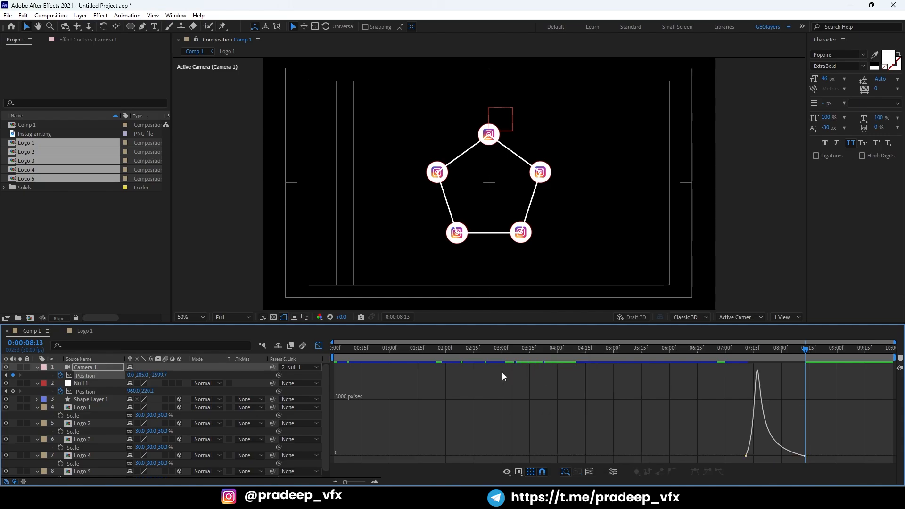
click(320, 346)
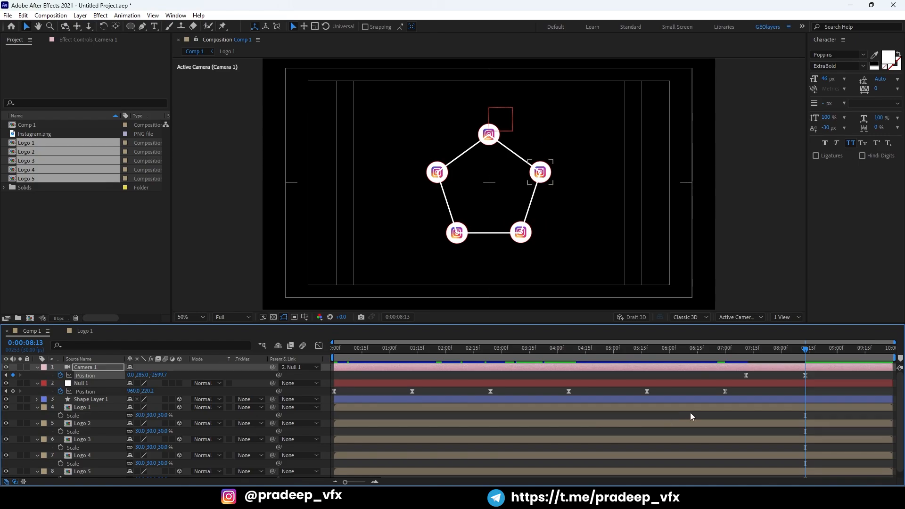
Play back the animation through the eased camera pull-back
key(space)
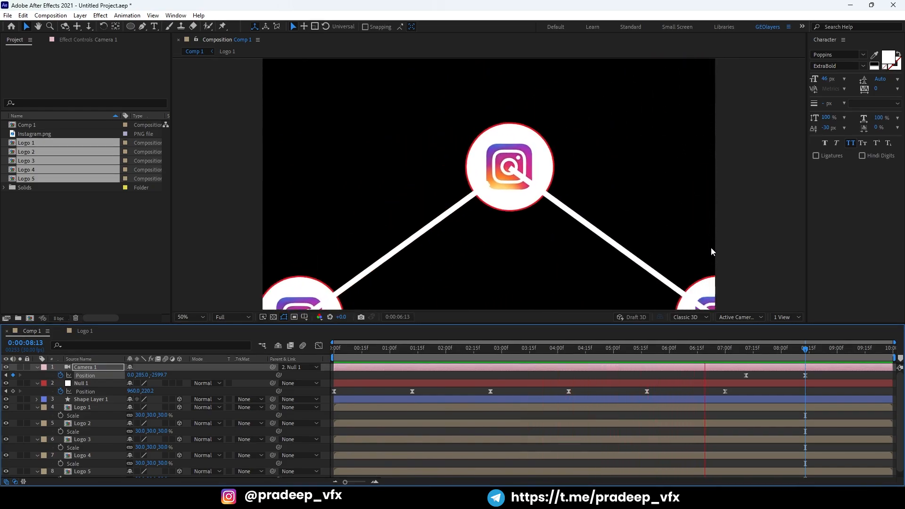
key(space)
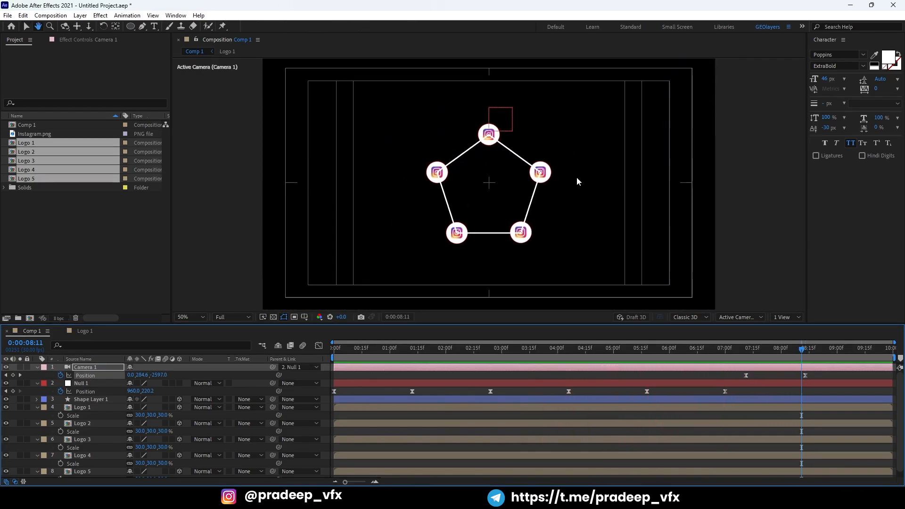
Move Shape Layer 1 below Logo 5 in the layer stack so the pentagon line runs behind the logos
key(slash)
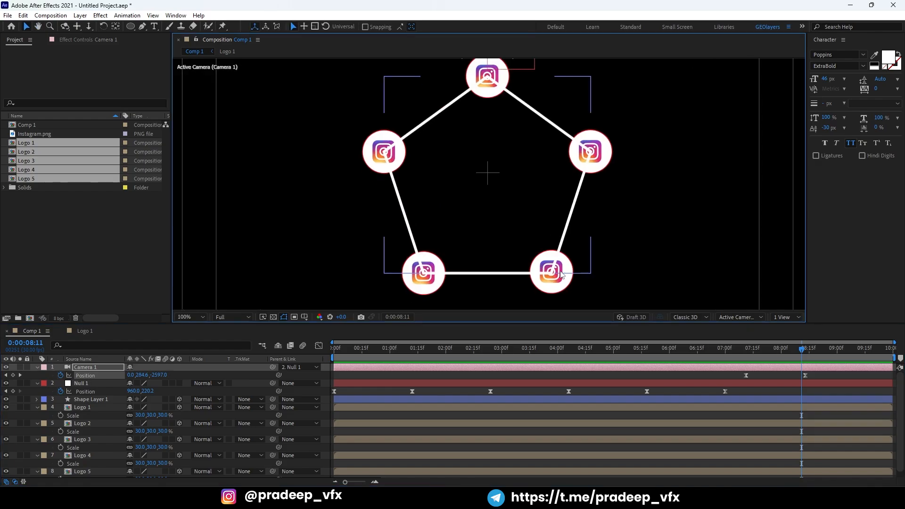
key(period)
scroll(558, 261, down, 5)
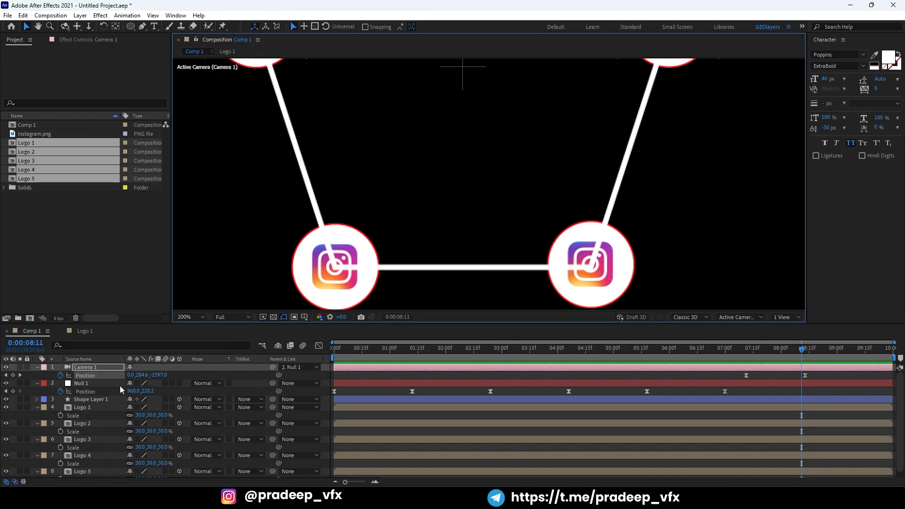
click(89, 400)
key(grave)
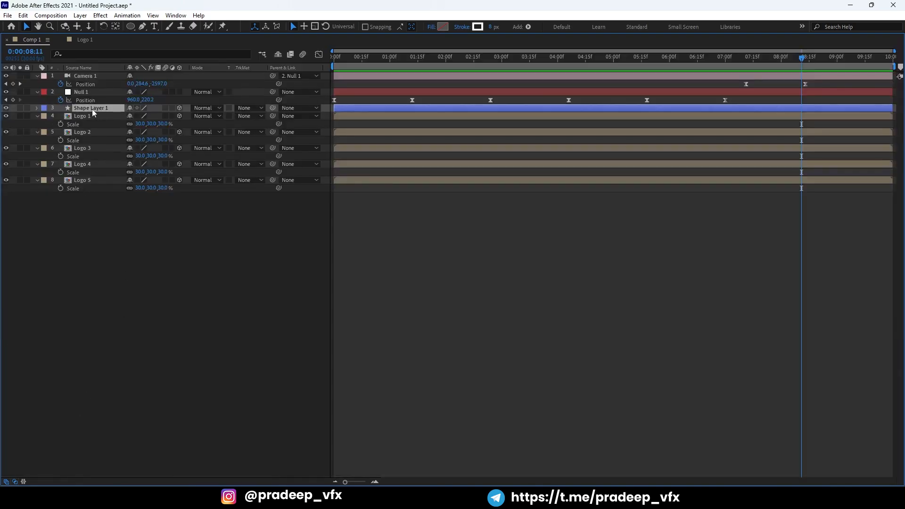
drag(94, 112, 96, 213)
key(grave)
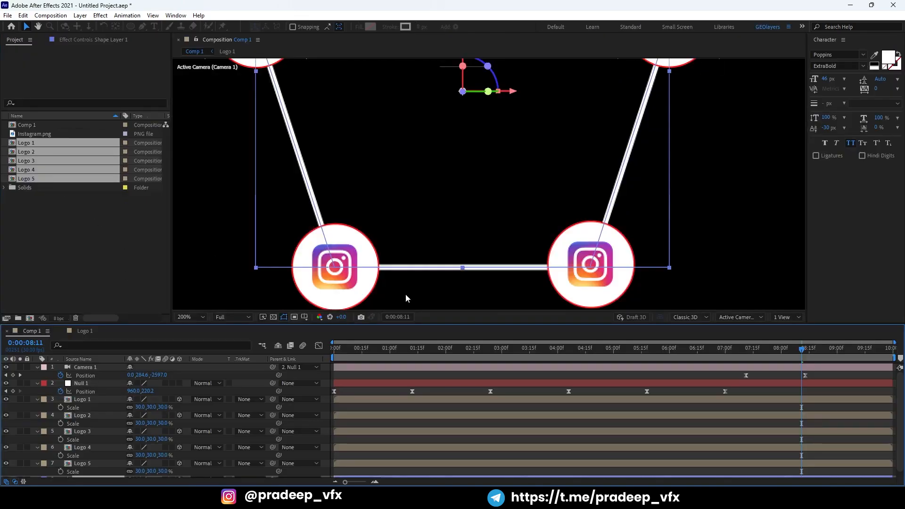
key(comma)
key(comma)
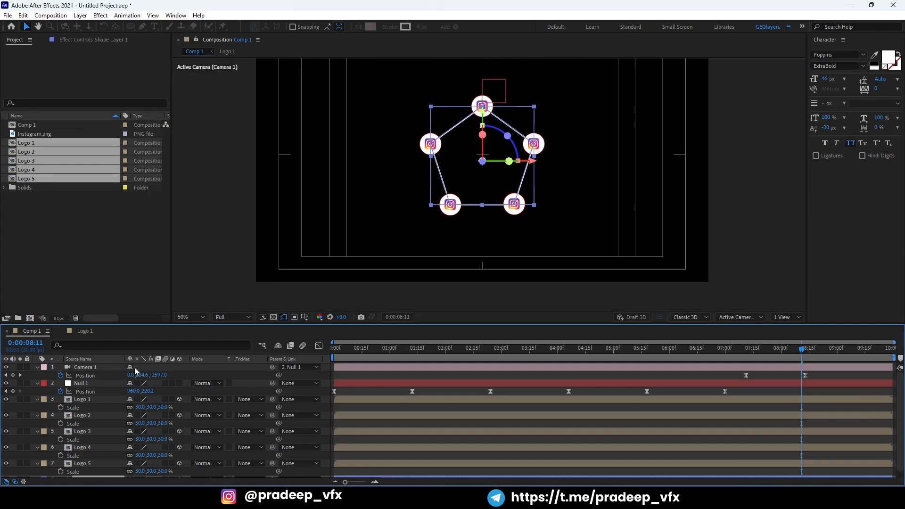
In the Logo 2 composition, replace the Instagram image with the paper-plane Telegram_logo picture from the #12 folder
double_click(83, 415)
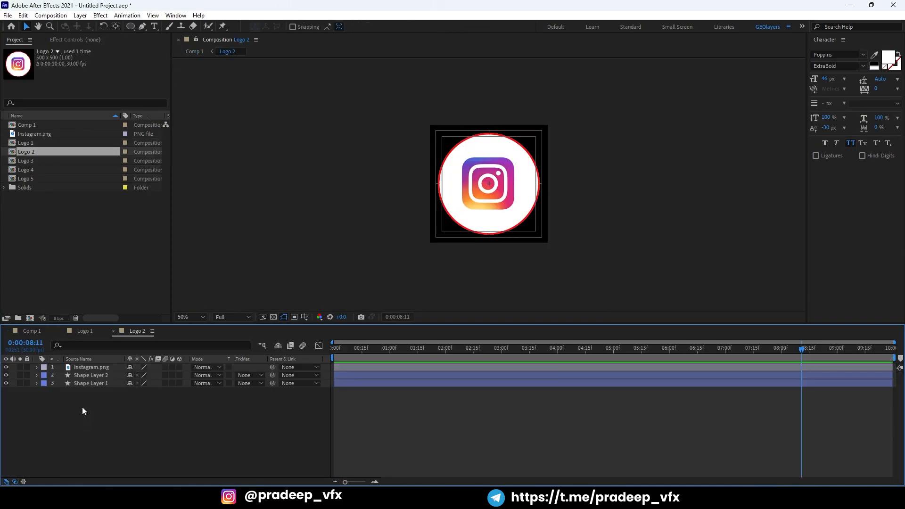
click(83, 369)
key(Delete)
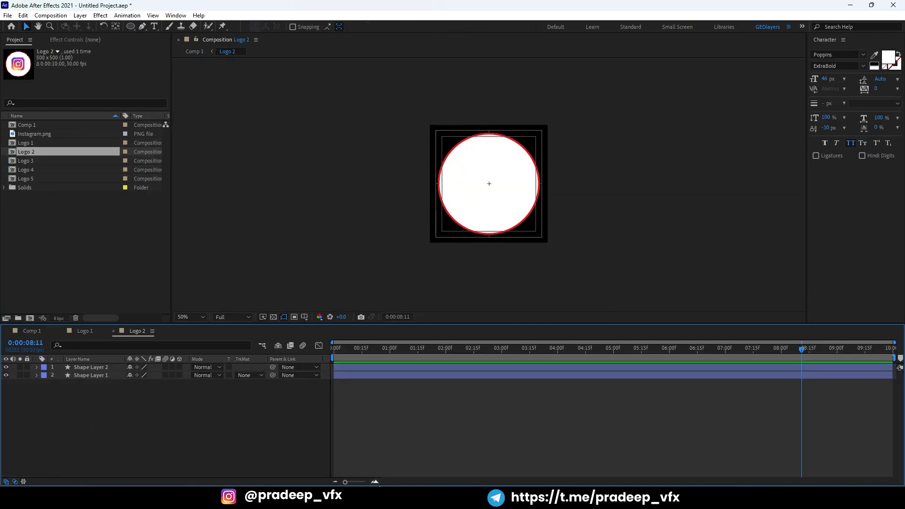
key(alt+Tab)
click(357, 239)
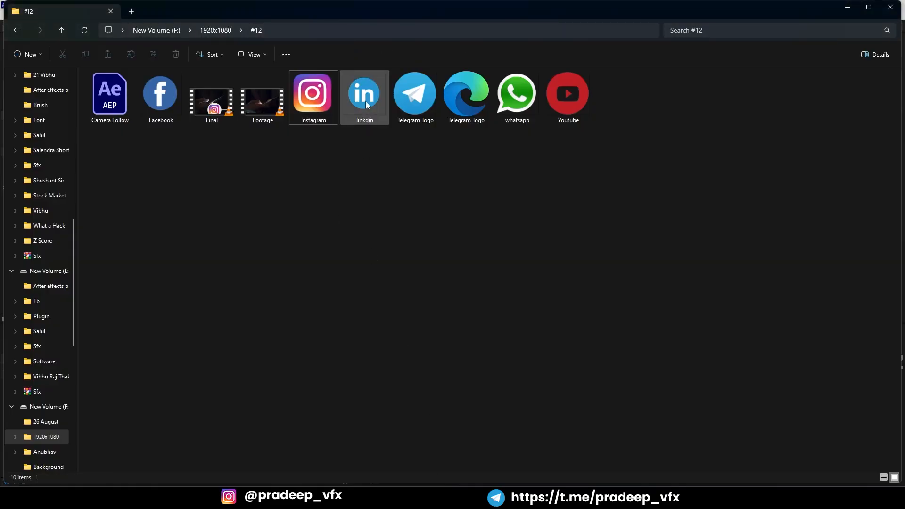
drag(366, 105, 440, 233)
drag(427, 119, 210, 427)
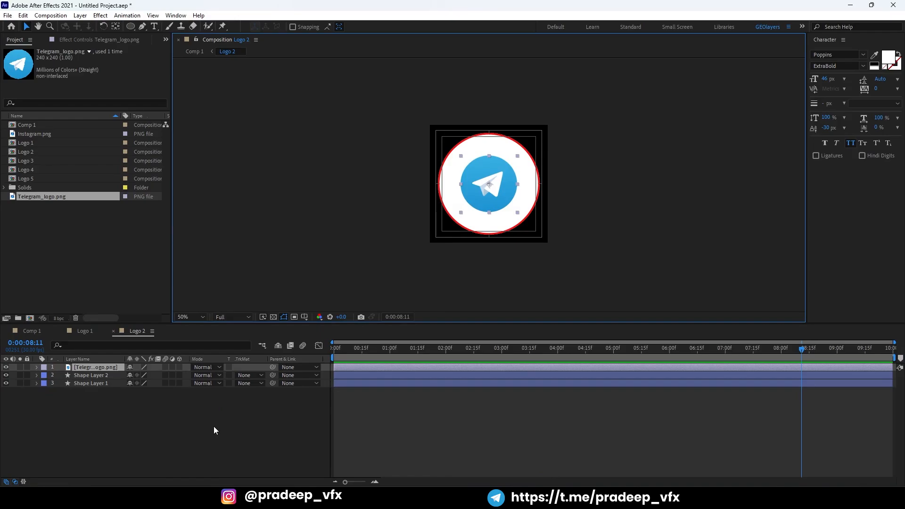
Enlarge the Telegram logo until it nearly fills the white circle, leaving a white rim, and return to Comp 1
key(ctrl+shift+KP_Add)
key(ctrl+shift+KP_Add)
key(ctrl+shift+KP_Add)
key(ctrl+shift+KP_Add)
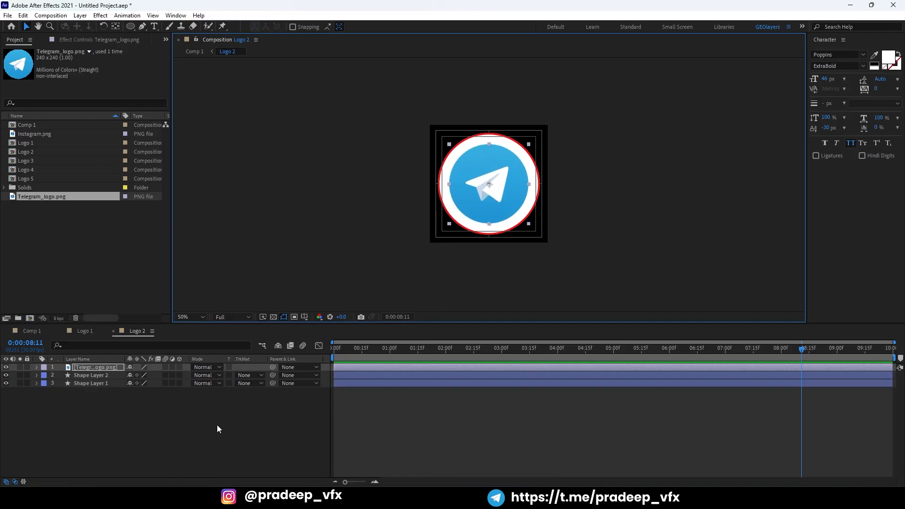
key(Tab)
click(178, 426)
In the Logo 3 composition, replace the Instagram image with the whatsapp picture from the #12 folder
double_click(105, 432)
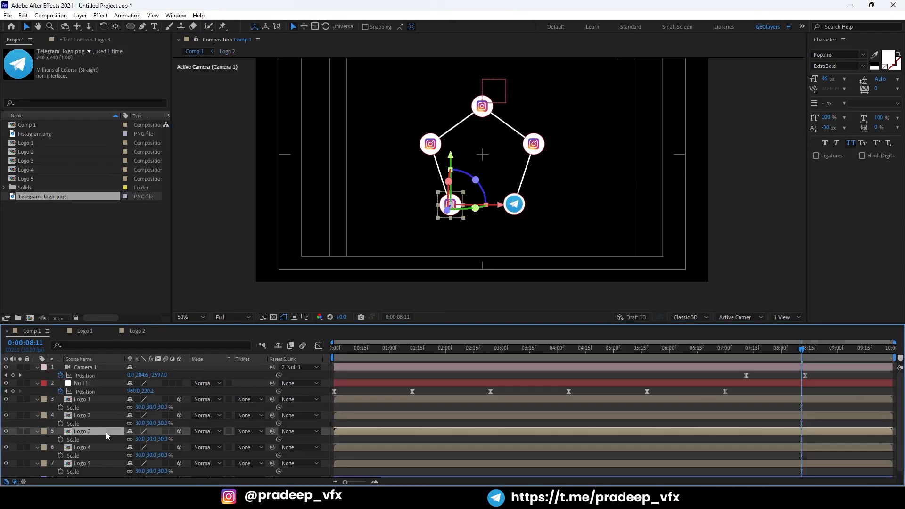
click(106, 368)
key(Delete)
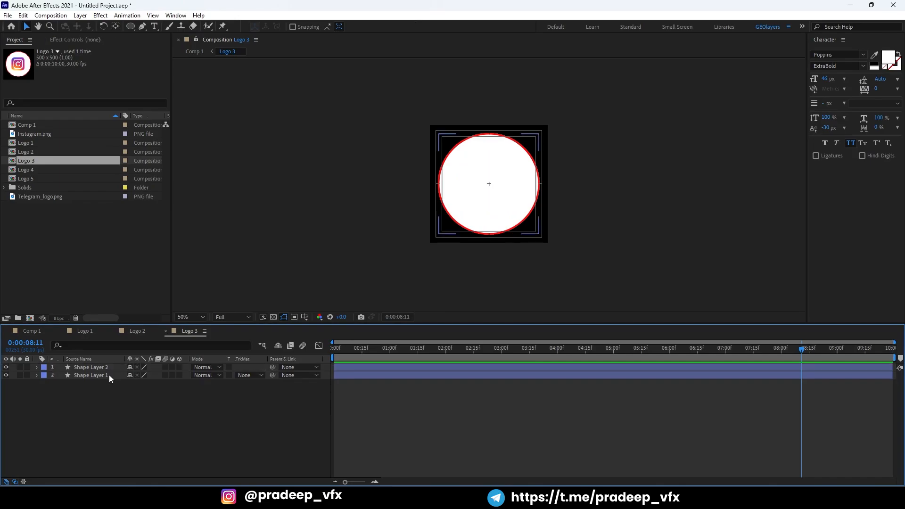
key(alt+Tab)
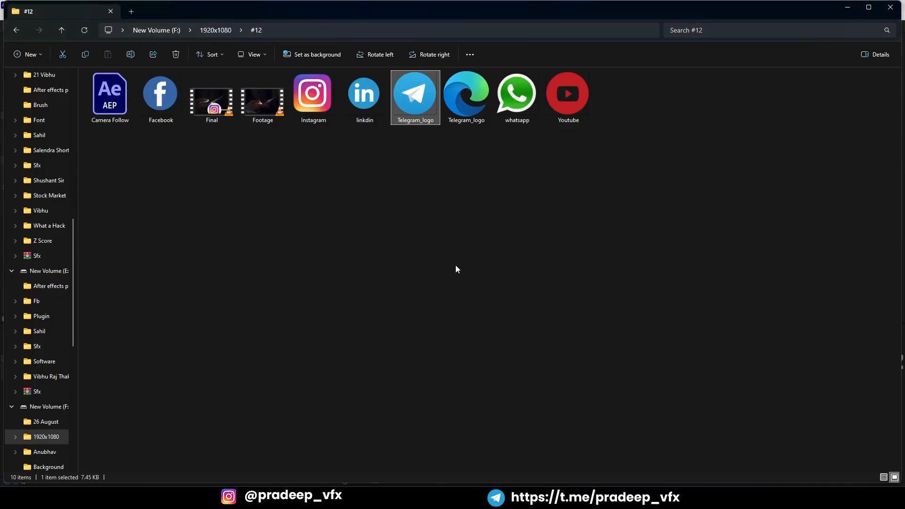
drag(514, 101, 178, 413)
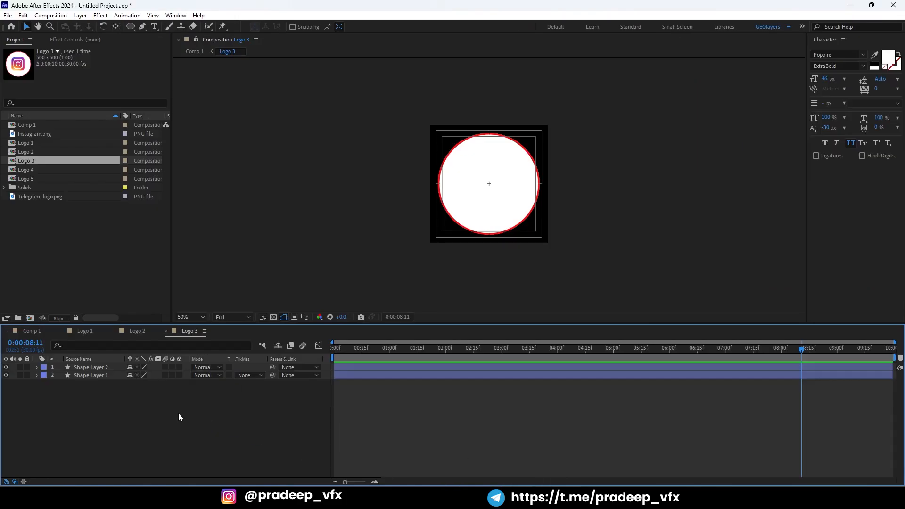
Scale the WhatsApp logo down to fit inside the white circle and return to Comp 1
key(ctrl+shift+KP_Subtract)
key(ctrl+shift+KP_Subtract)
key(ctrl+shift+KP_Subtract)
key(ctrl+shift+KP_Subtract)
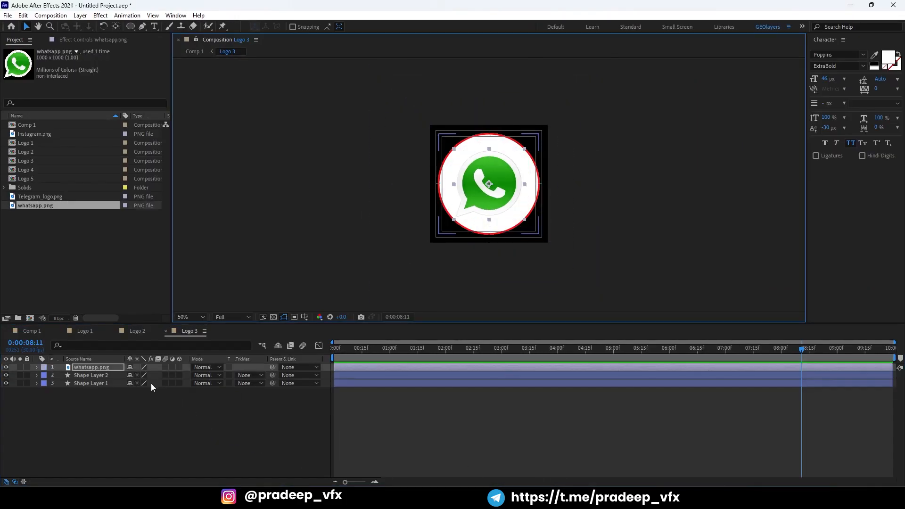
key(Tab)
click(97, 380)
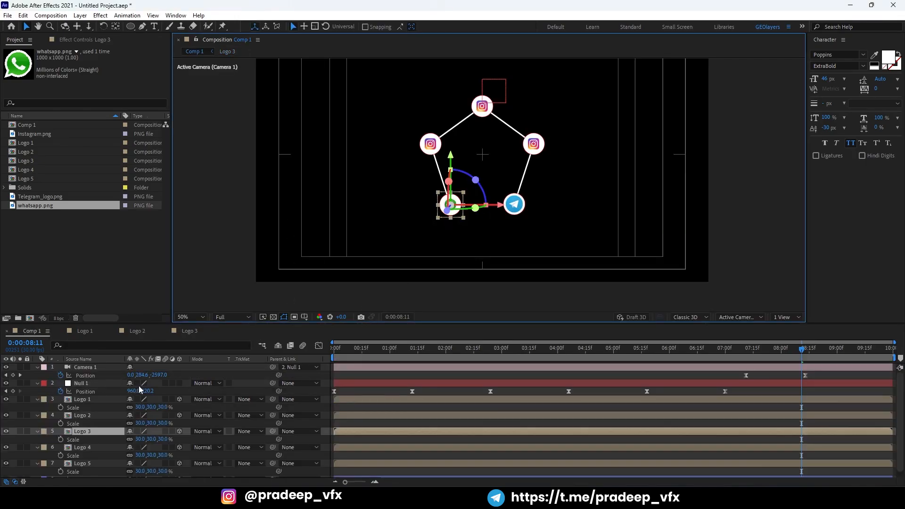
In the Logo 4 composition, replace the Instagram image with the Youtube picture, scaled to fit inside the white circle, and return to Comp 1
double_click(89, 445)
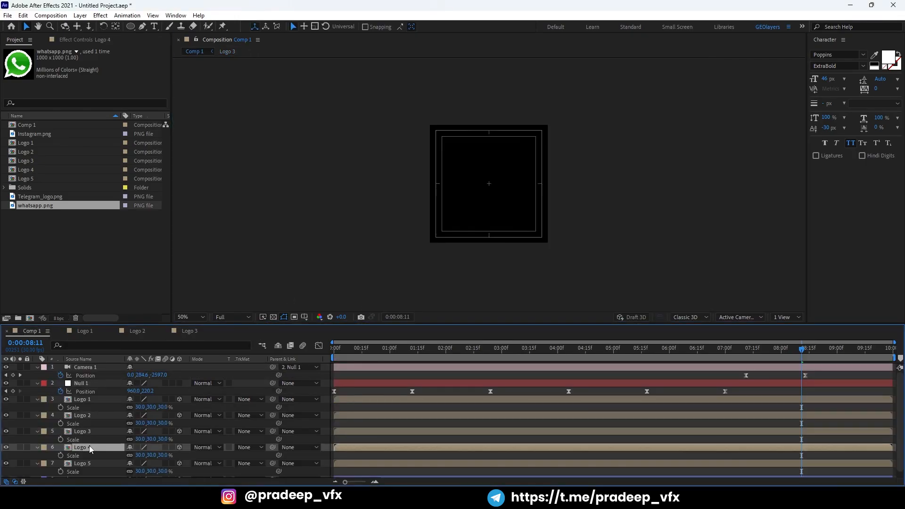
click(88, 368)
key(Delete)
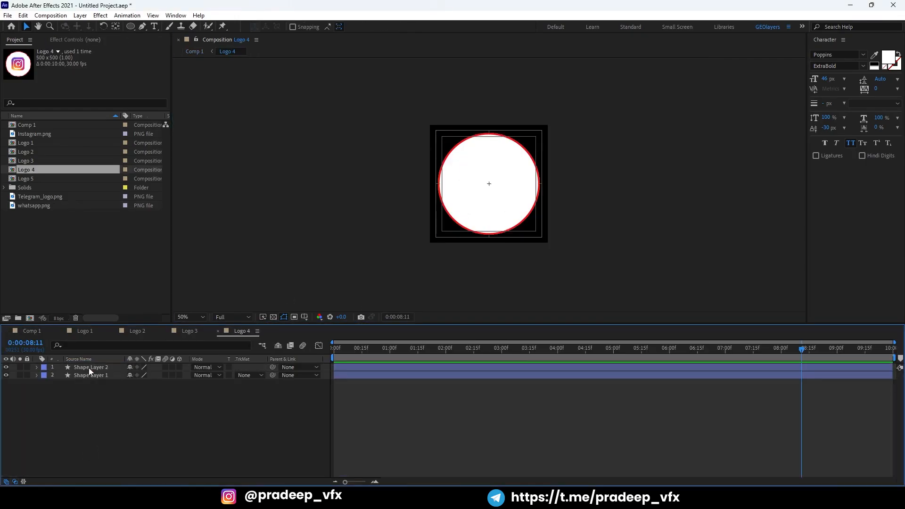
mouse_move(448, 486)
click(443, 450)
drag(576, 121, 225, 439)
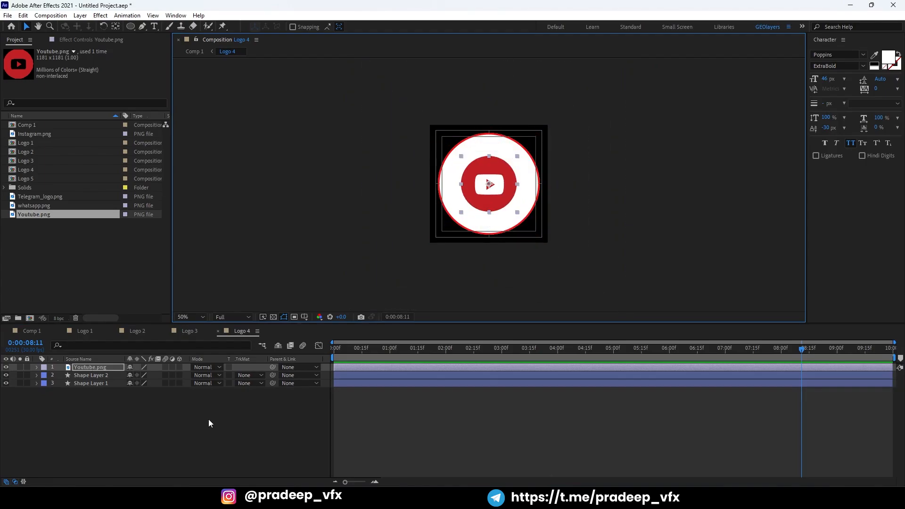
key(Tab)
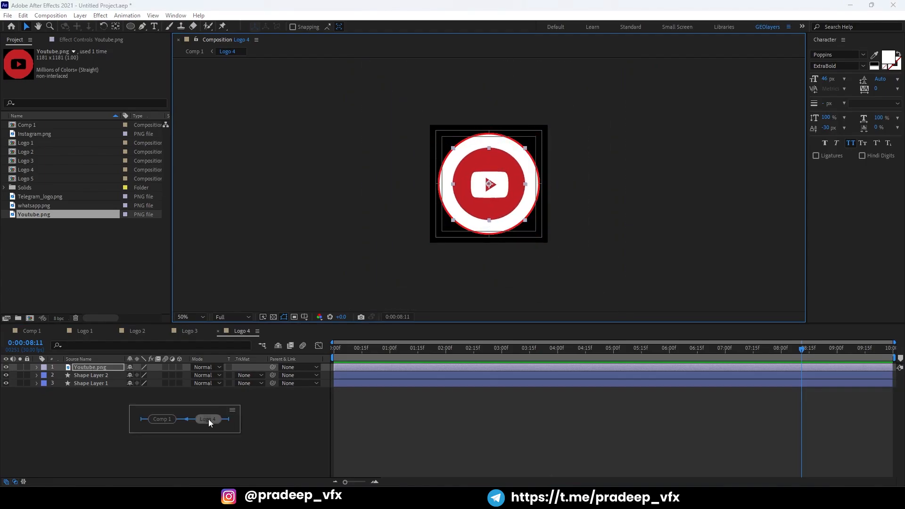
click(155, 419)
In the Logo 5 composition, replace the Instagram image with the Facebook picture from the #12 folder
click(86, 465)
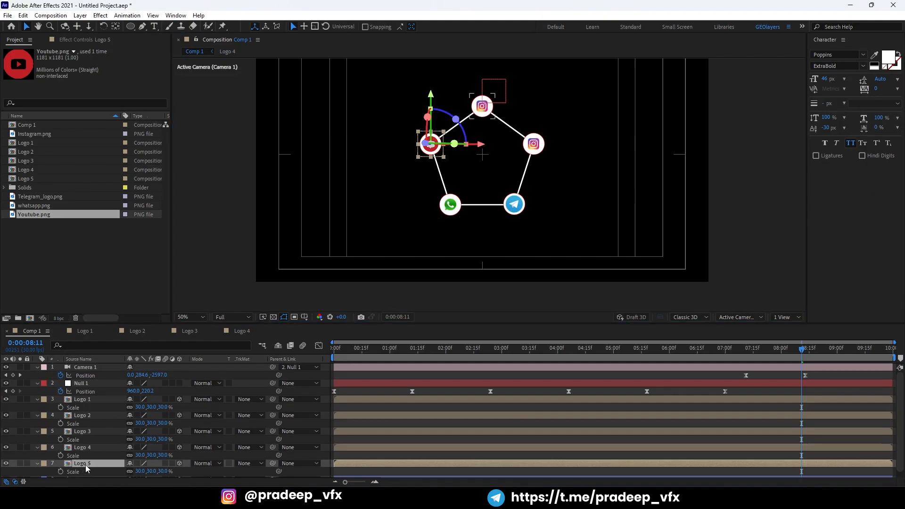
double_click(86, 462)
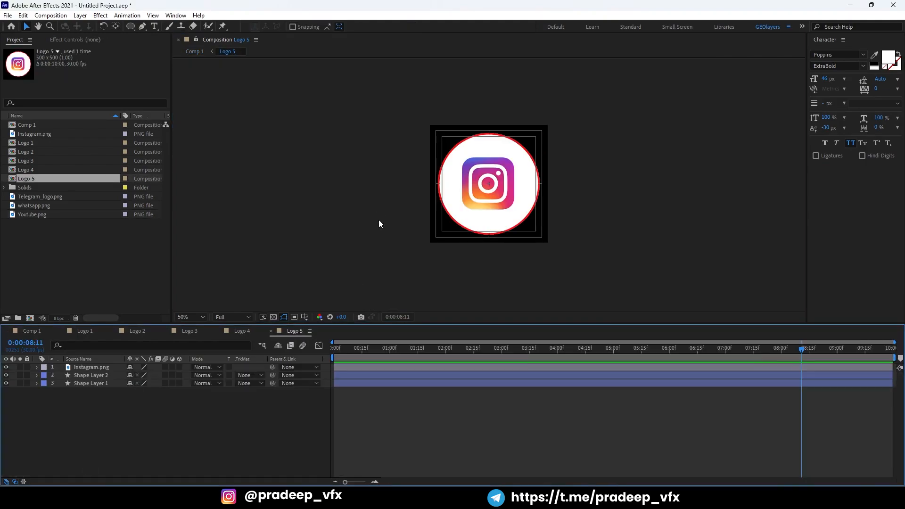
click(120, 367)
key(Delete)
key(alt+Tab)
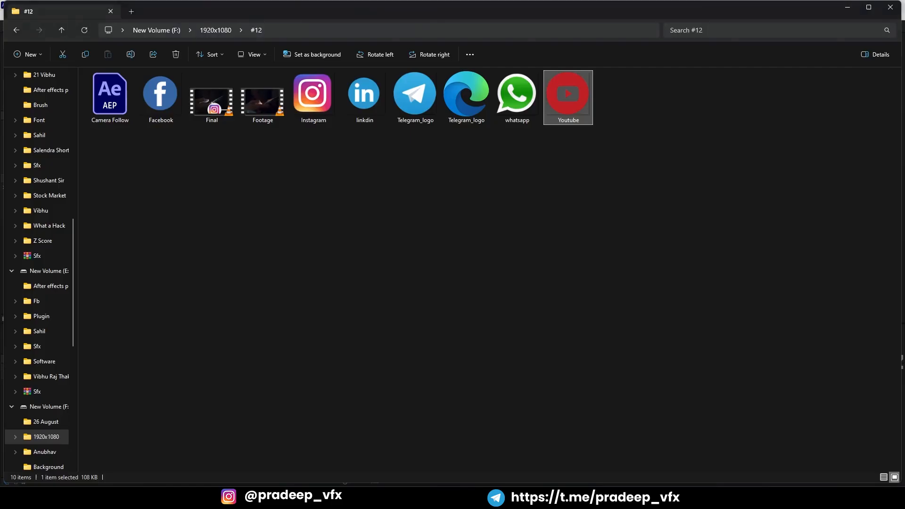
drag(161, 97, 218, 452)
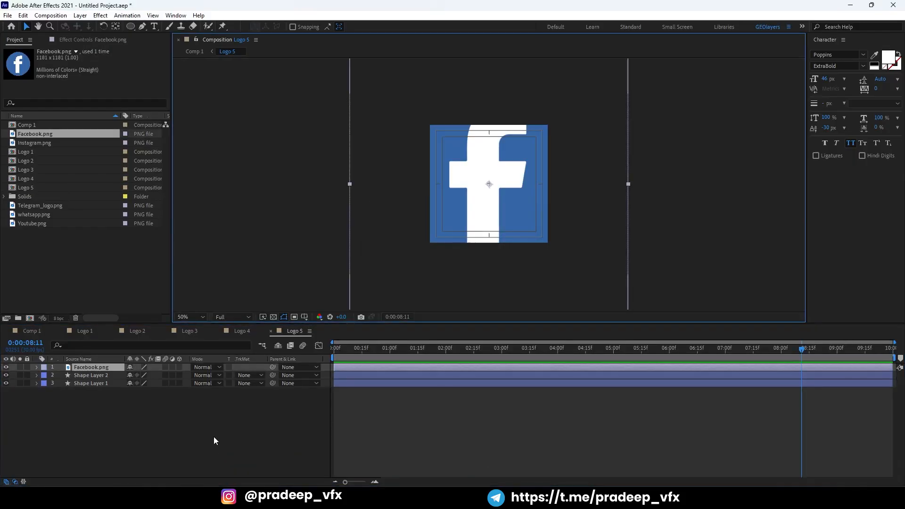
Scale the Facebook logo down until it sits inside the white circle with an even white rim
key(ctrl+shift+KP_Subtract)
key(ctrl+shift+KP_Subtract)
key(ctrl+shift+KP_Subtract)
key(ctrl+shift+KP_Subtract)
key(ctrl+shift+KP_Subtract)
key(ctrl+shift+KP_Subtract)
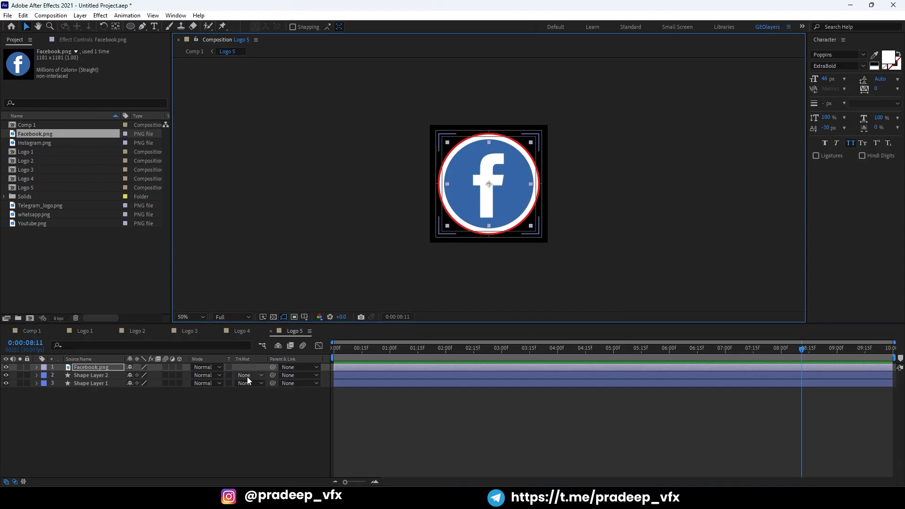
key(alt+shift+KP_Subtract)
key(alt+shift+KP_Add)
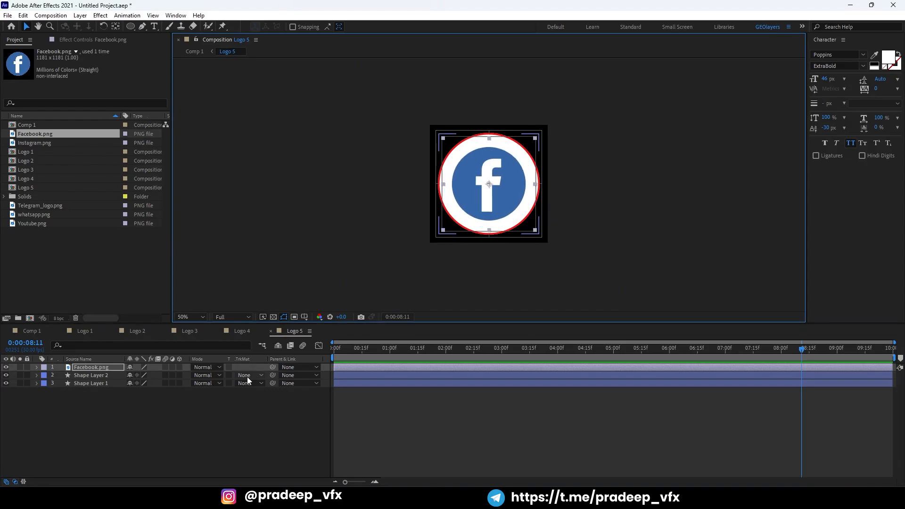
click(402, 424)
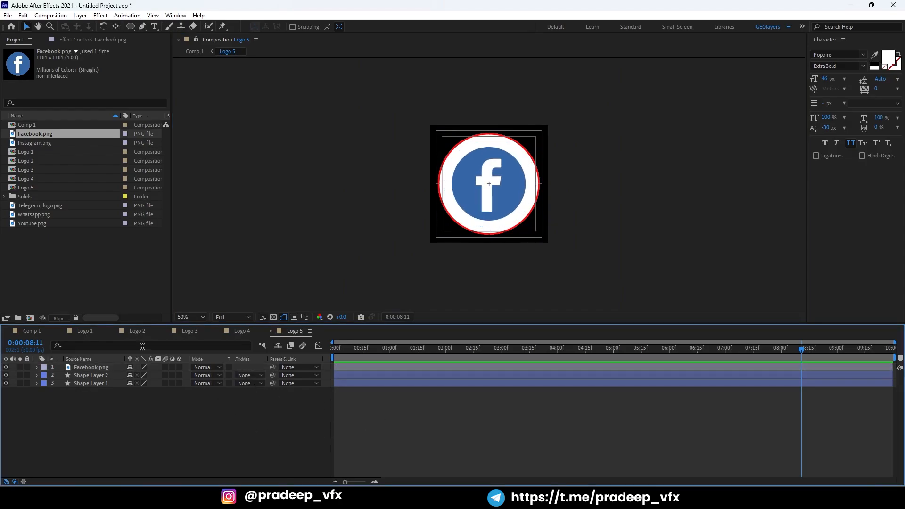
Return to the start of Comp 1 and save the project as Test in the #12 folder
click(31, 331)
drag(422, 355, 310, 349)
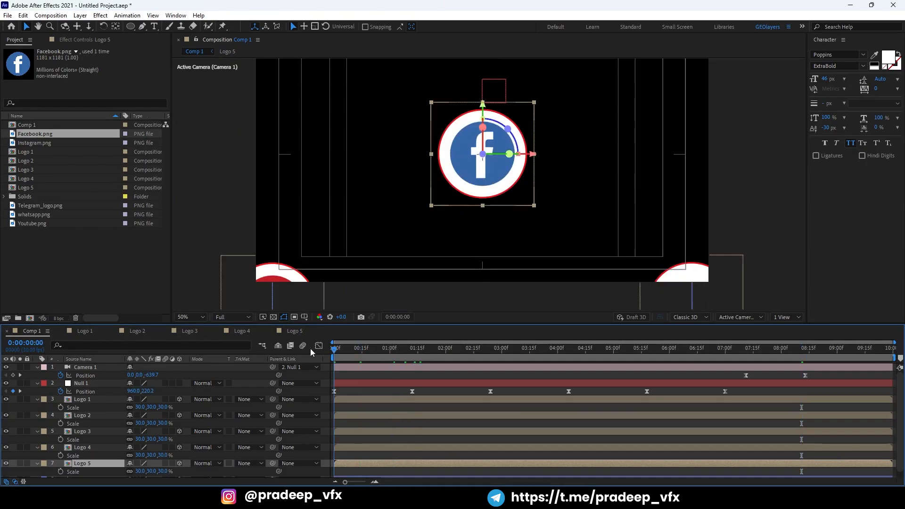
key(ctrl+s)
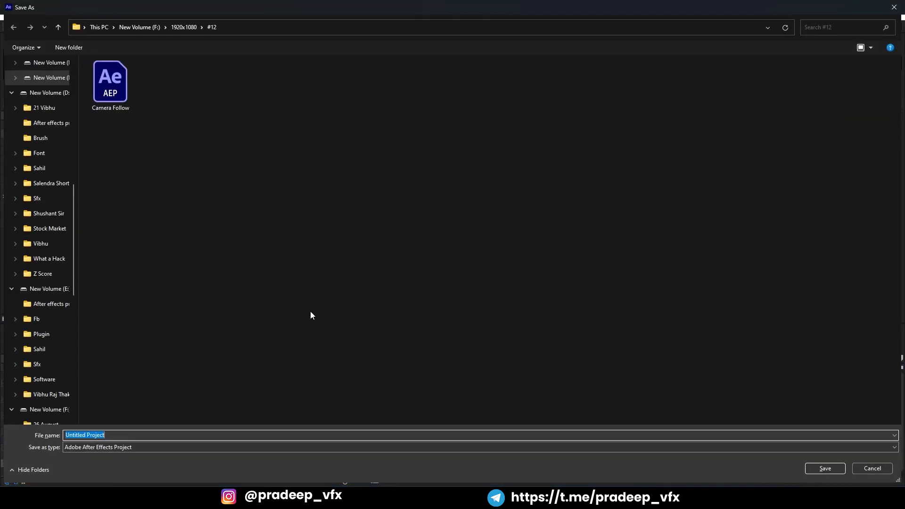
click(134, 435)
key(ctrl+a)
text(Test)
key(Return)
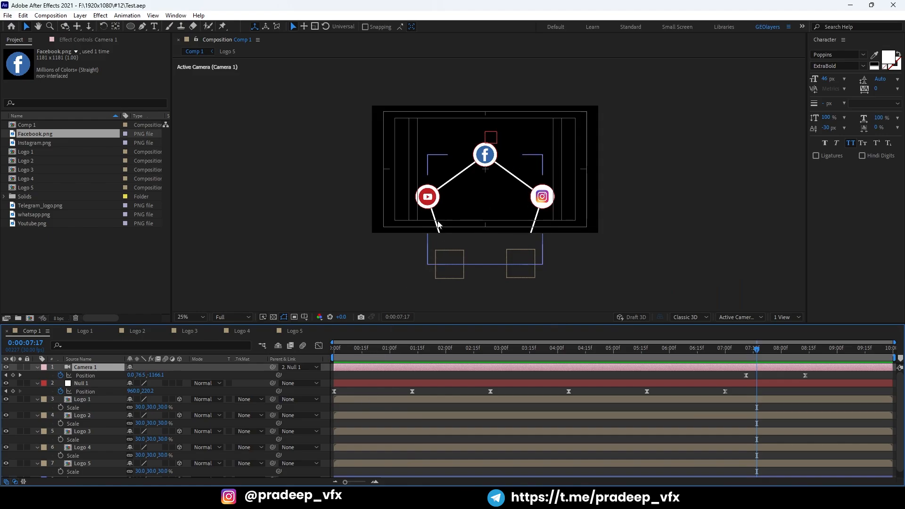
Set the scale of the five logo layers in Comp 1 to 40% and preview the animation
click(85, 400)
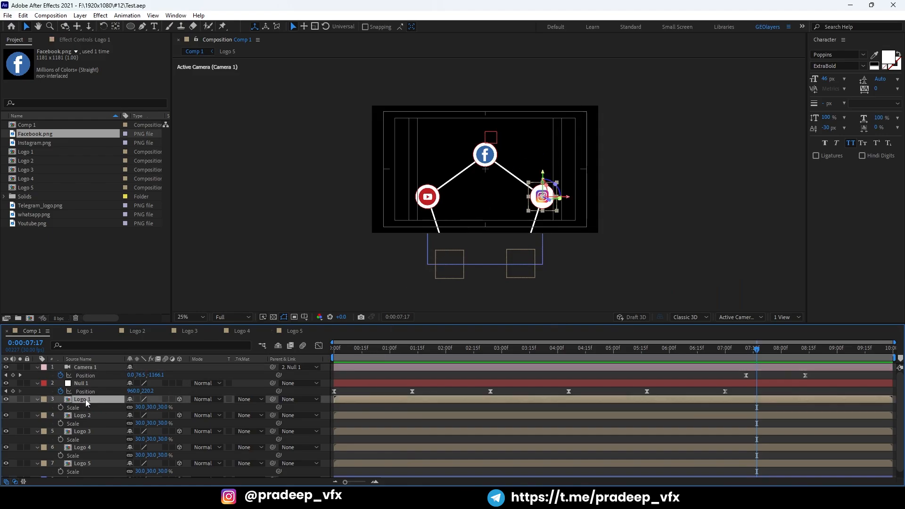
key(grave)
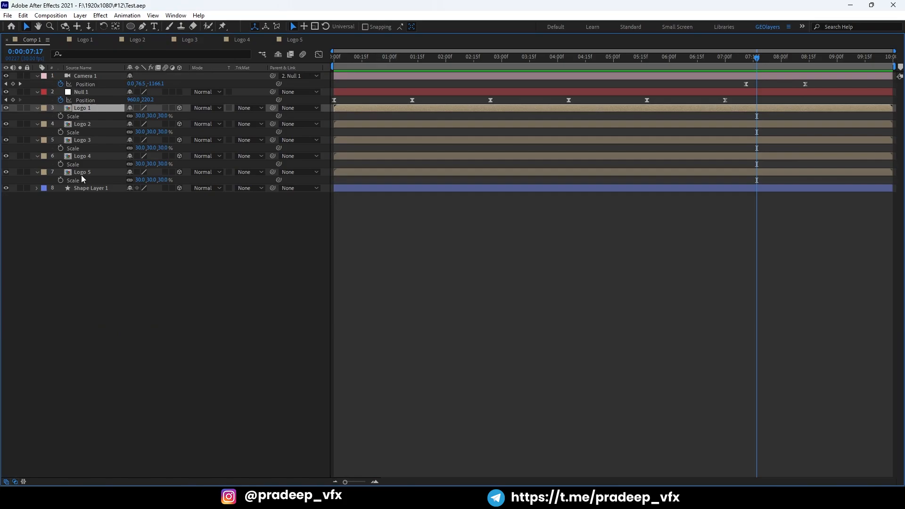
shift+click(83, 173)
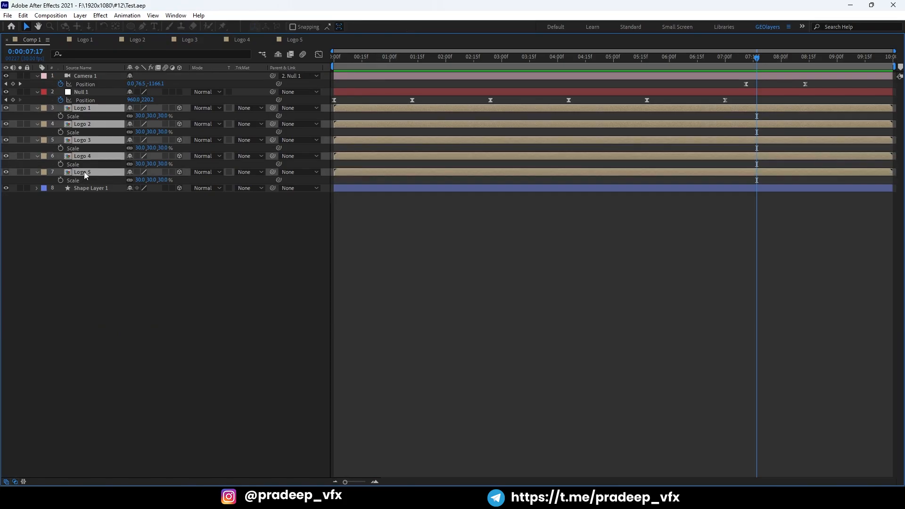
key(alt+shift+KP_Add)
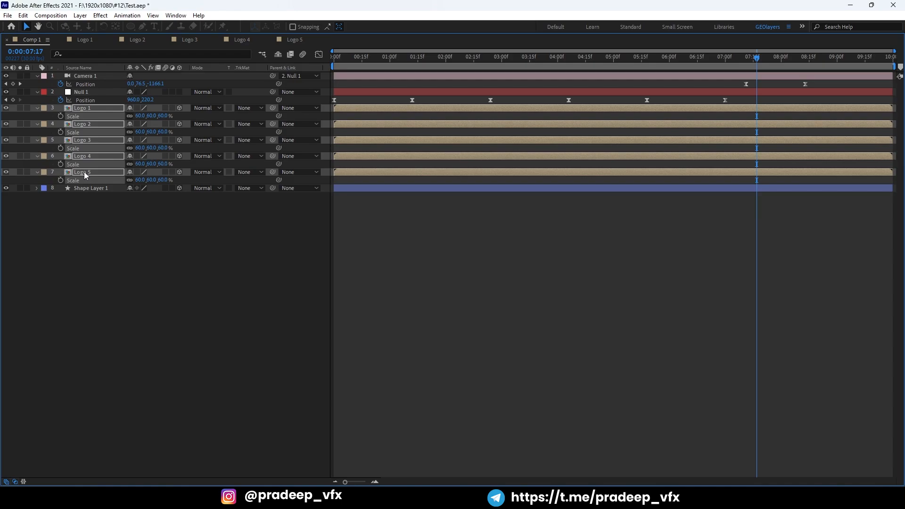
key(alt+shift+KP_Subtract)
key(grave)
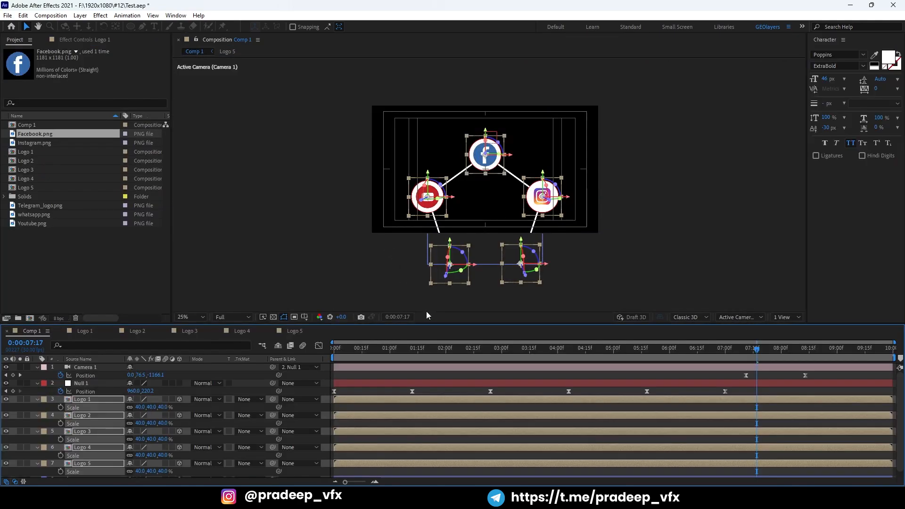
key(space)
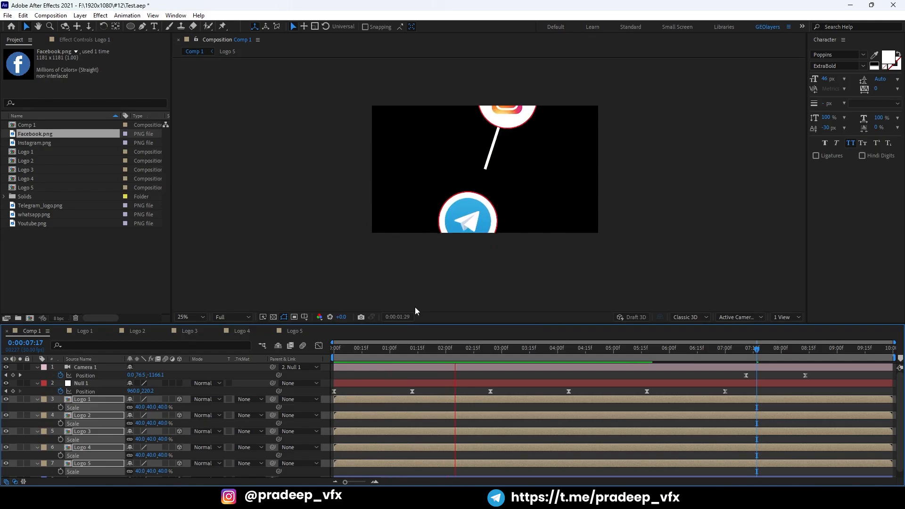
key(space)
drag(352, 344, 286, 344)
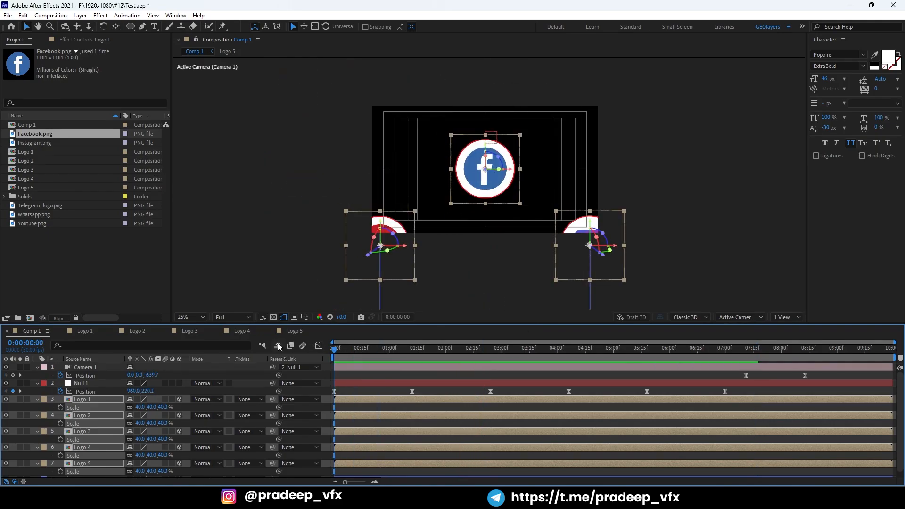
At the 0:00:07:11 keyframe, set Camera 1's Z position to -405.7 to move it closer, and preview the animation
click(375, 382)
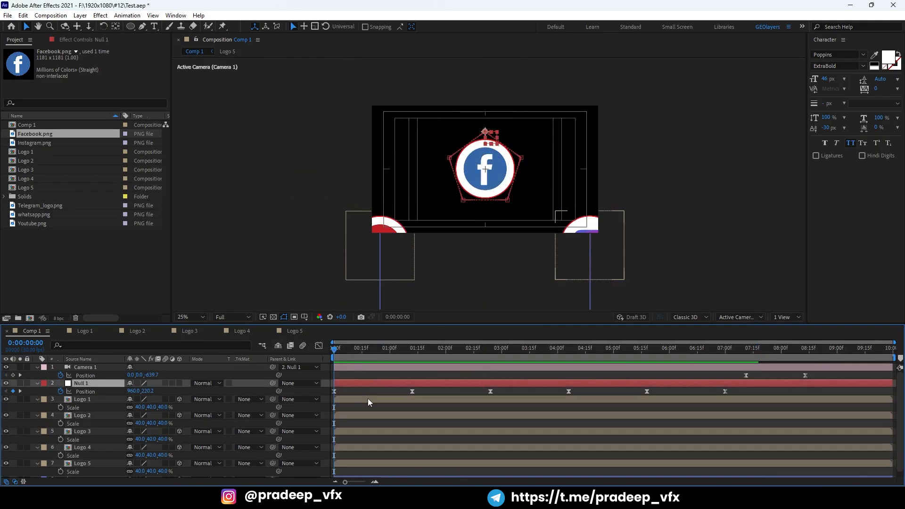
click(359, 374)
click(395, 368)
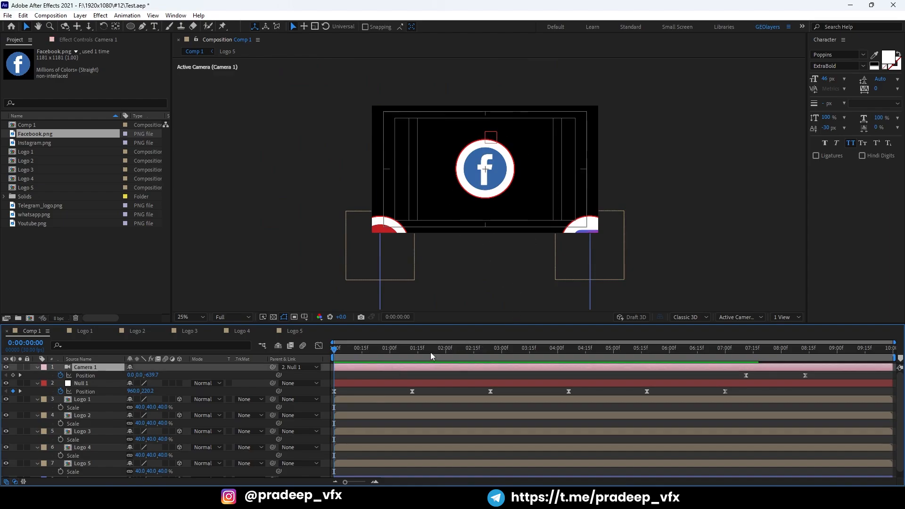
drag(431, 353, 747, 350)
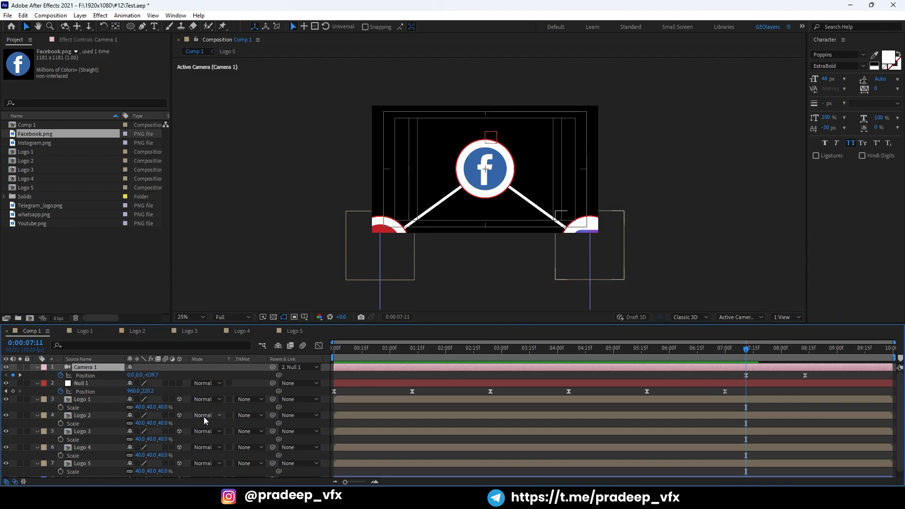
drag(150, 376, 255, 371)
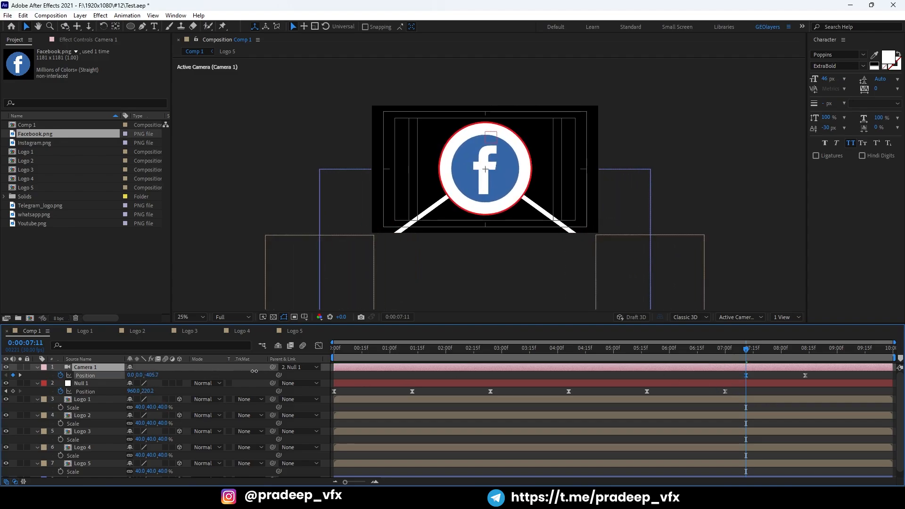
key(space)
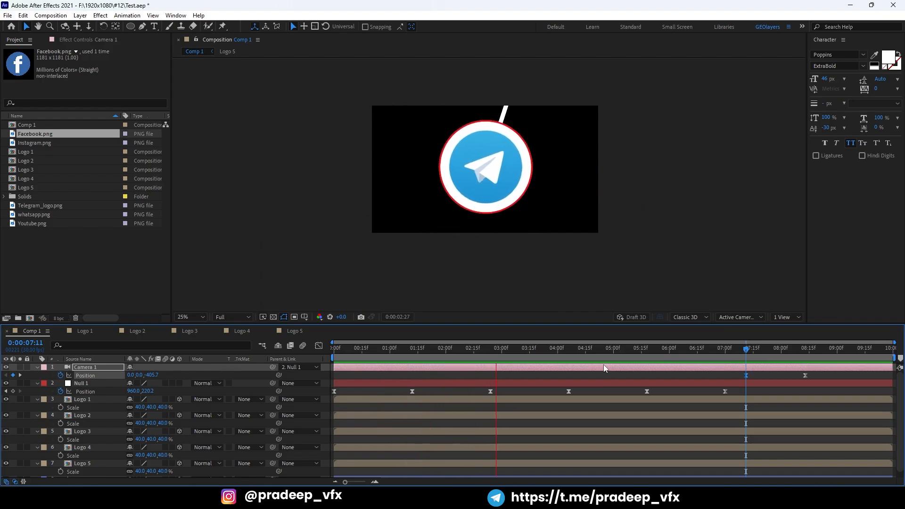
key(space)
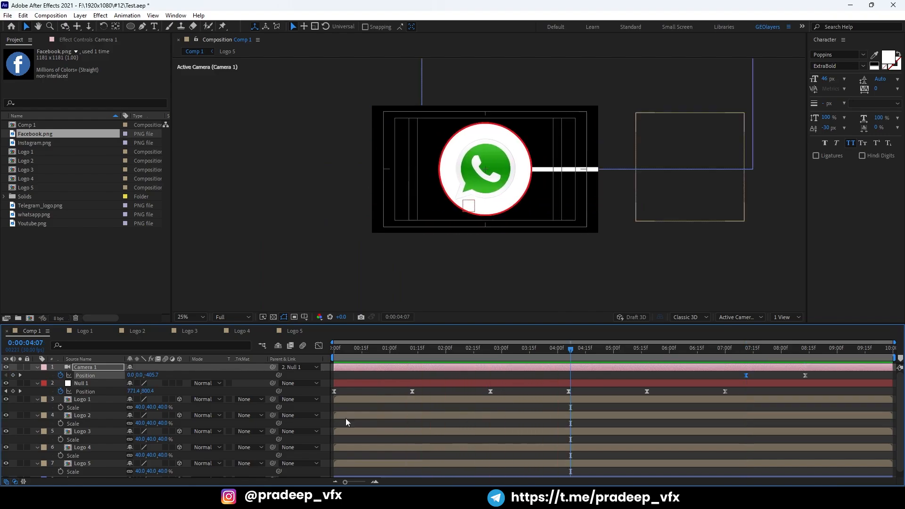
Reduce the scale of all five logo layers to 30% and preview the animation
click(81, 400)
key(grave)
shift+click(96, 172)
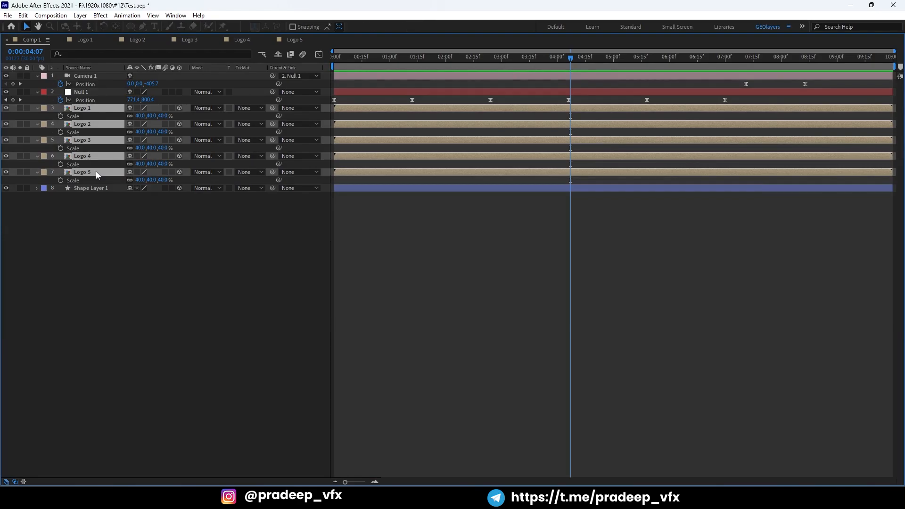
key(alt+shift+KP_Subtract)
key(grave)
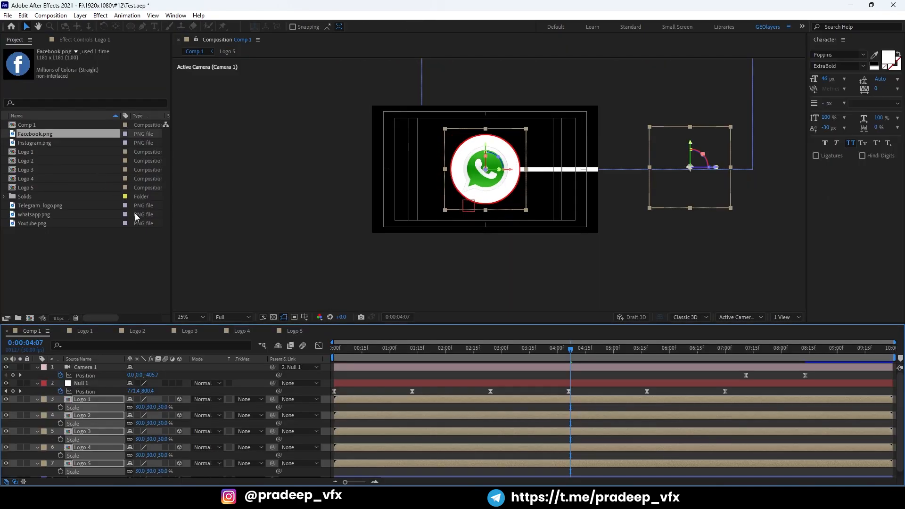
key(space)
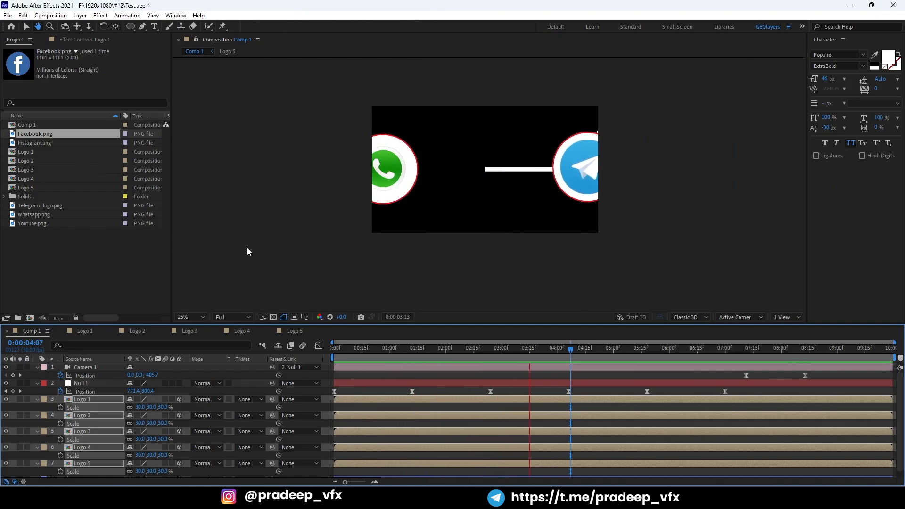
key(space)
drag(494, 354, 736, 348)
Import the Footage video from the #12 folder into the Comp 1 layer stack
mouse_move(484, 499)
click(424, 498)
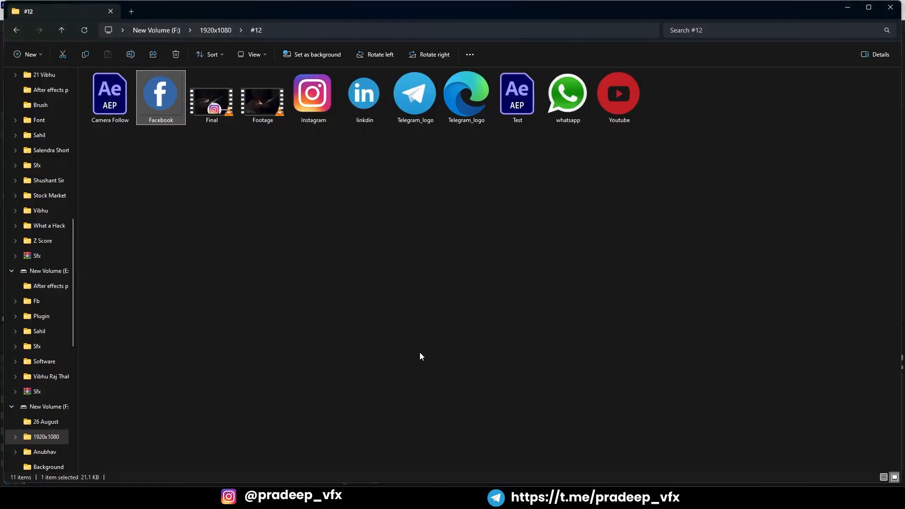
click(420, 355)
drag(266, 117, 424, 498)
click(506, 498)
mouse_move(443, 498)
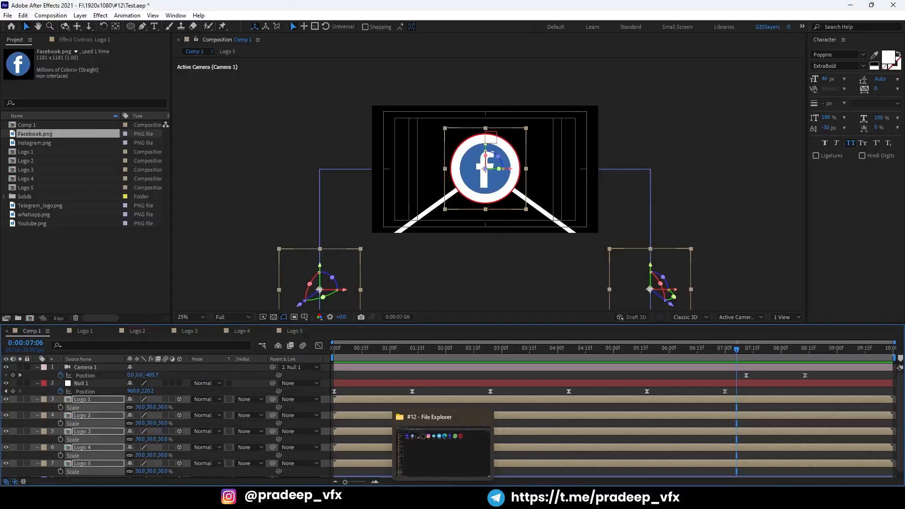
click(411, 441)
drag(261, 114, 161, 425)
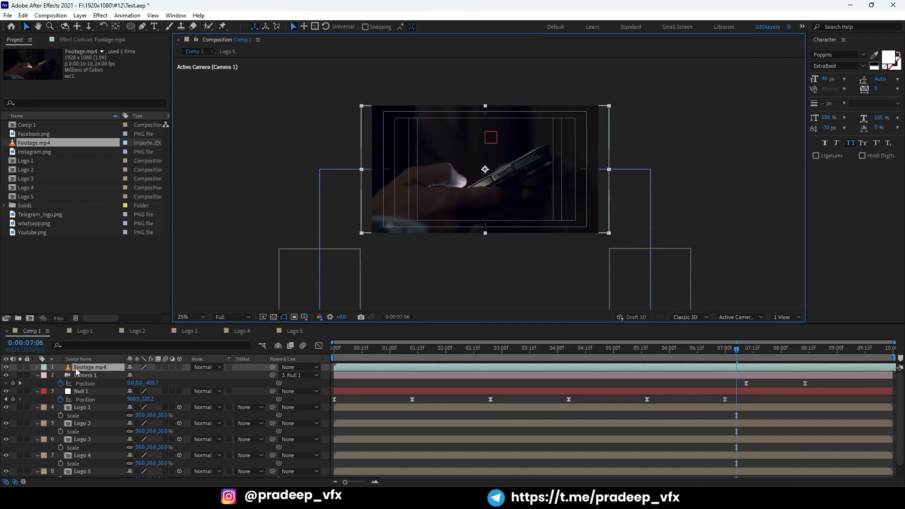
Send the Footage.mp4 layer beneath all other layers and go back to the start of the composition
key(grave)
key(ctrl+shift+bracketleft)
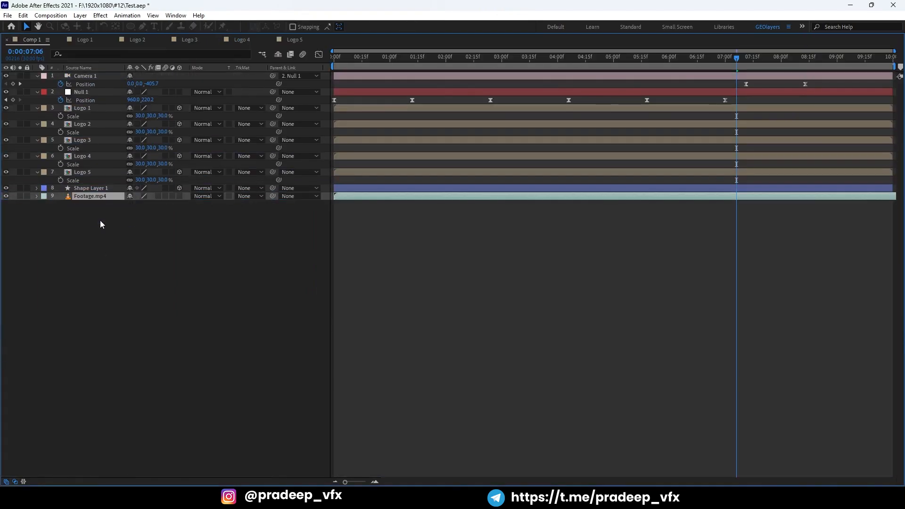
key(grave)
key(Home)
key(grave)
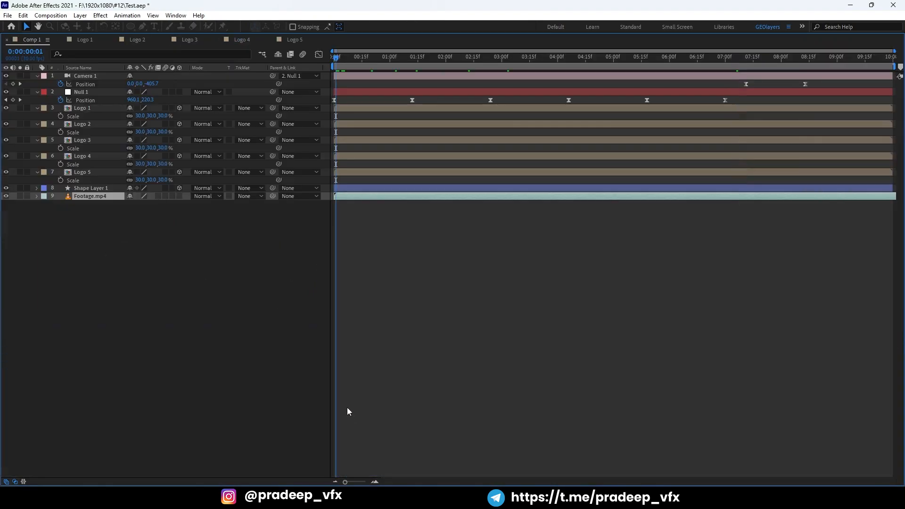
key(grave)
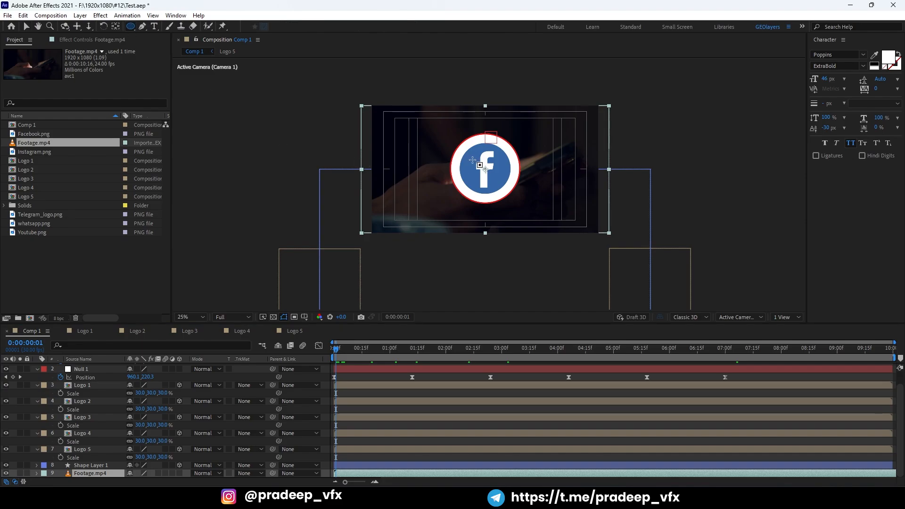
Solo the Footage.mp4 layer, draw a circular mask from the frame's centre and feather it by 752 pixels
click(20, 475)
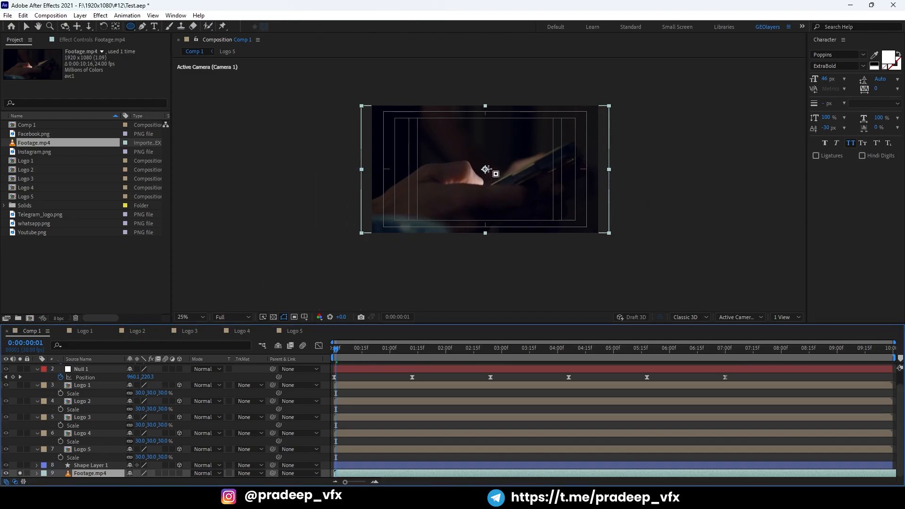
drag(485, 169, 526, 197)
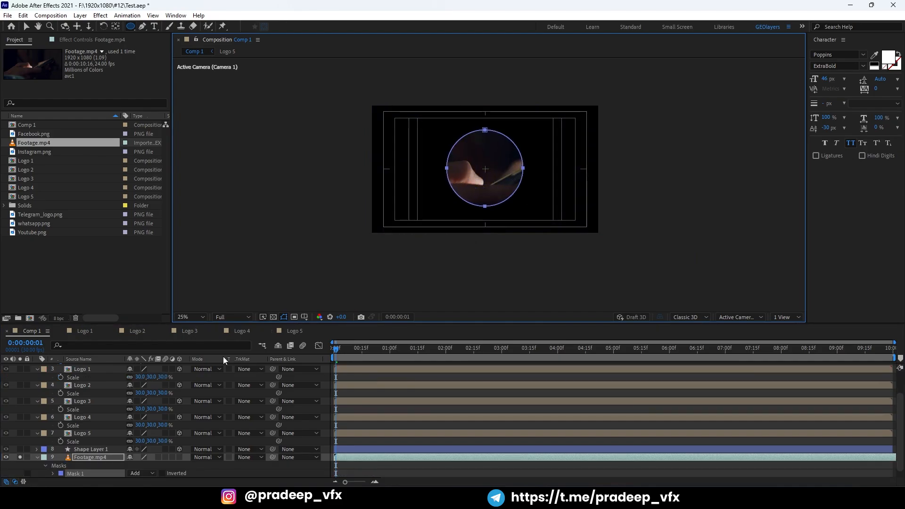
key(f)
drag(141, 474, 464, 445)
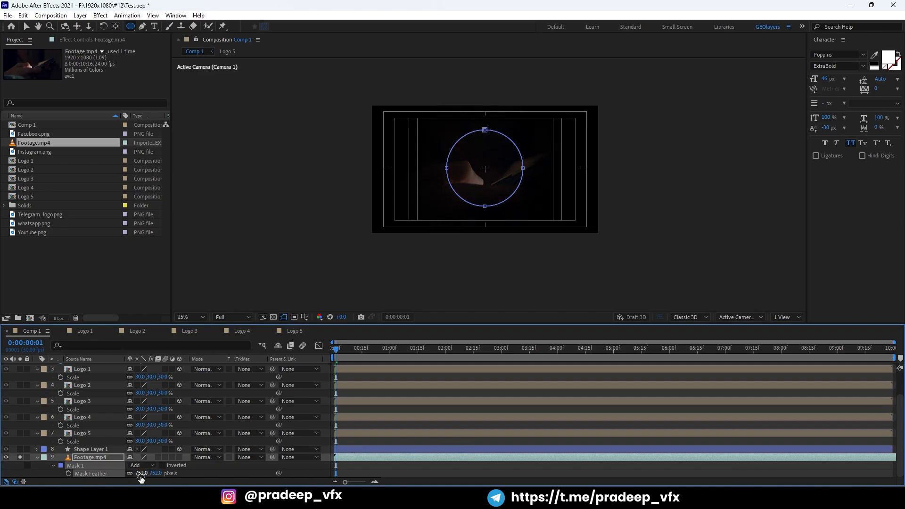
key(v)
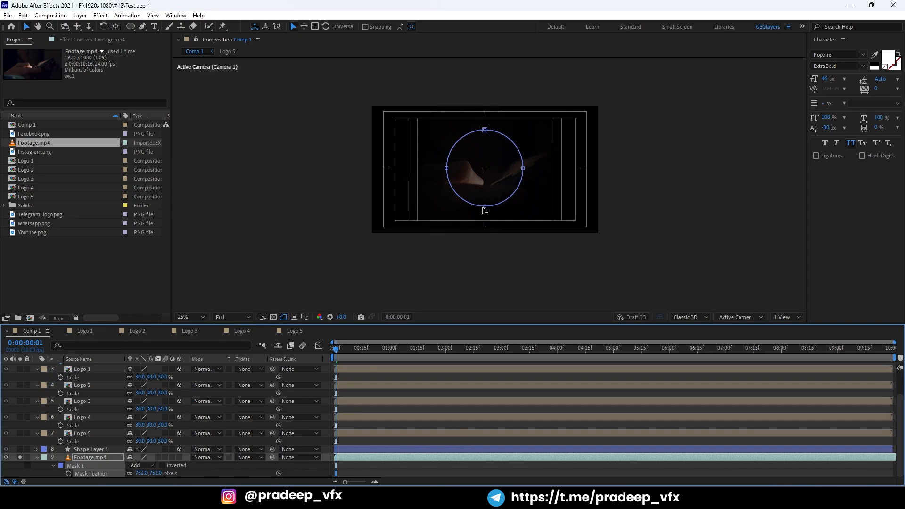
Enlarge the footage mask into a wide ellipse covering most of the frame, and turn off the layer's solo
double_click(492, 206)
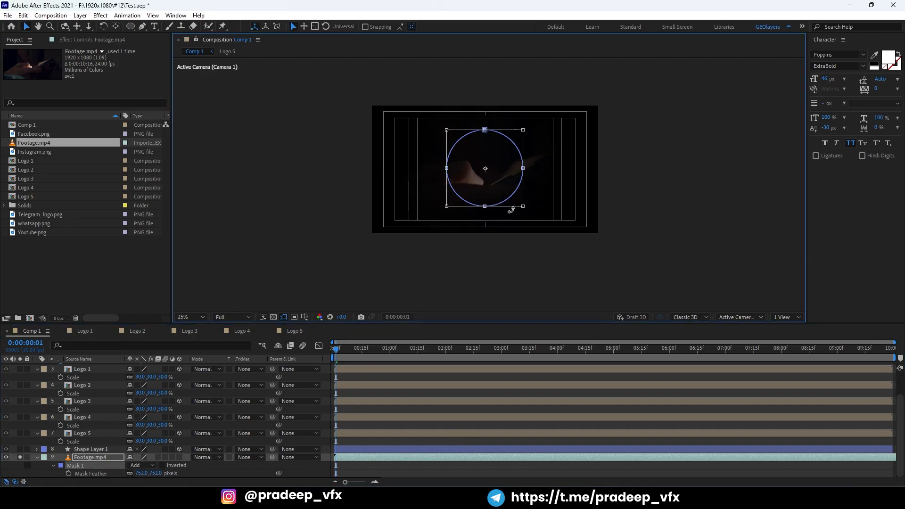
drag(524, 206, 671, 244)
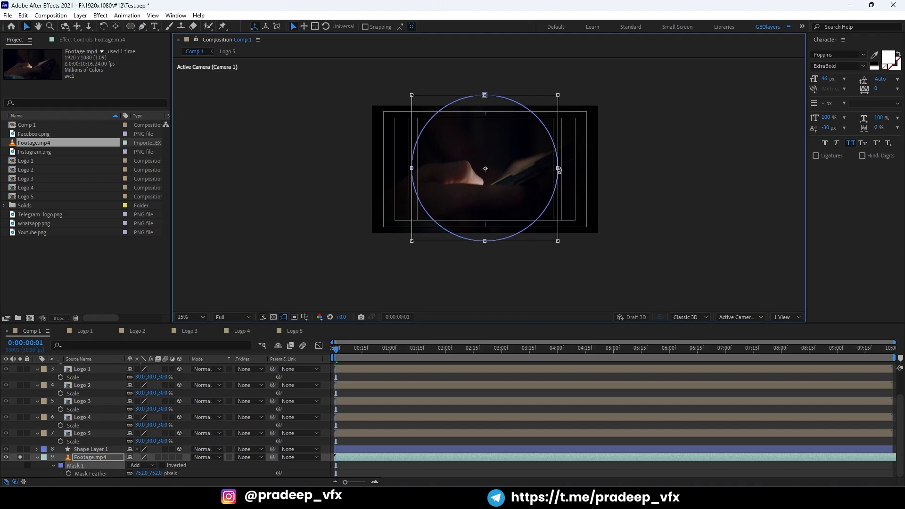
drag(558, 168, 585, 168)
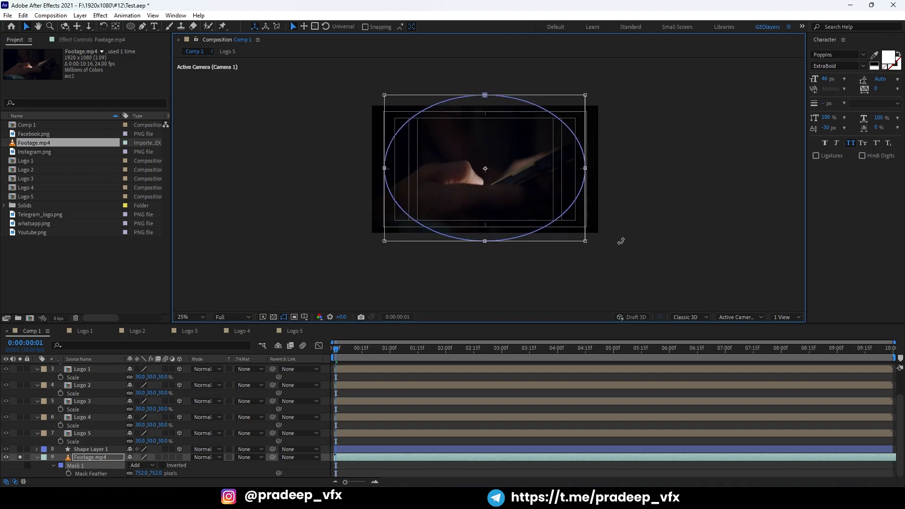
click(21, 460)
Preview the logo animation over the masked footage and deselect the layers
key(space)
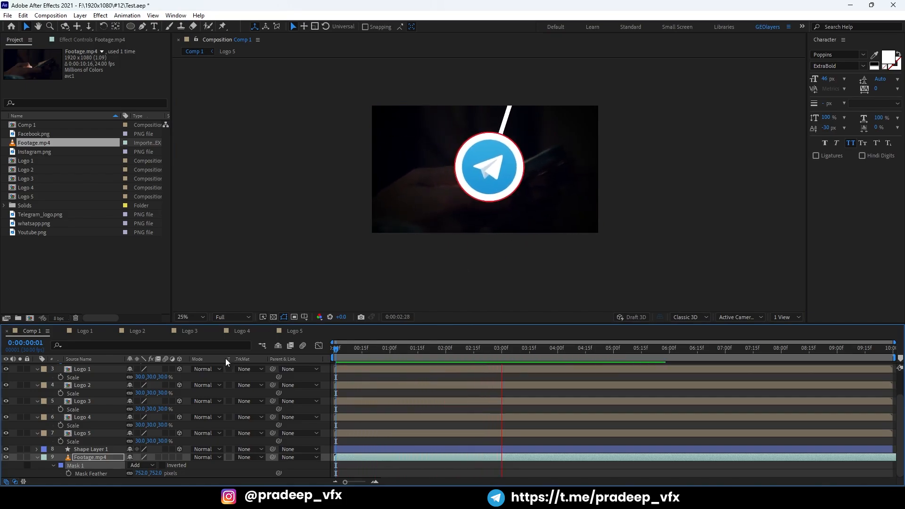
key(space)
scroll(97, 384, up, 2)
click(97, 391)
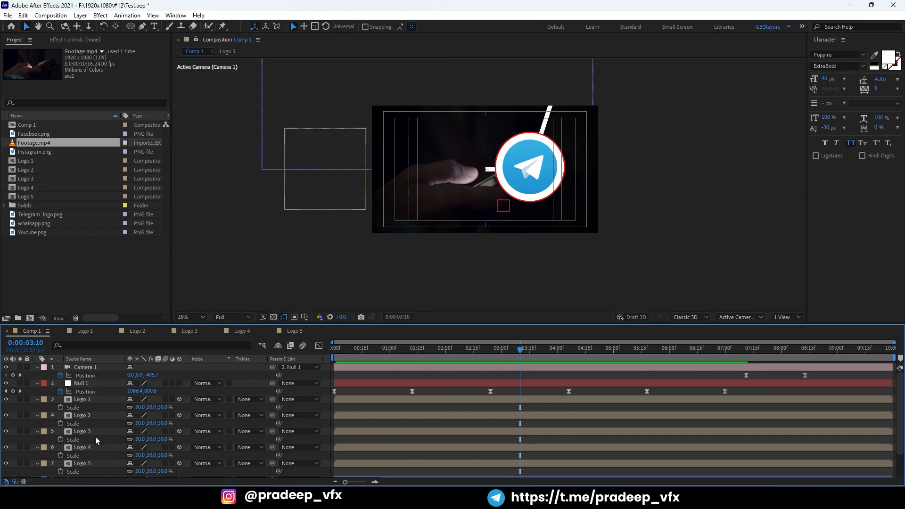
scroll(95, 437, down, 2)
click(33, 470)
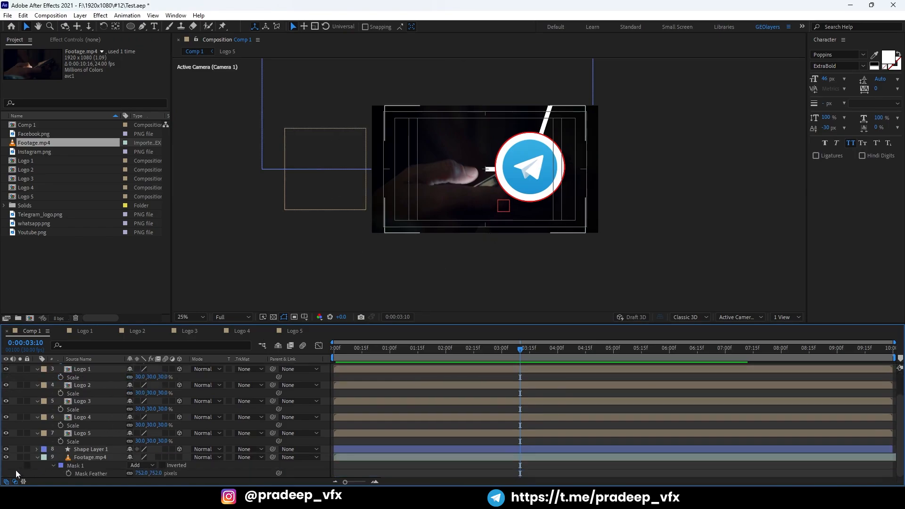
Create an adjustment layer above all other layers and apply the Noise effect to it
right_click(15, 470)
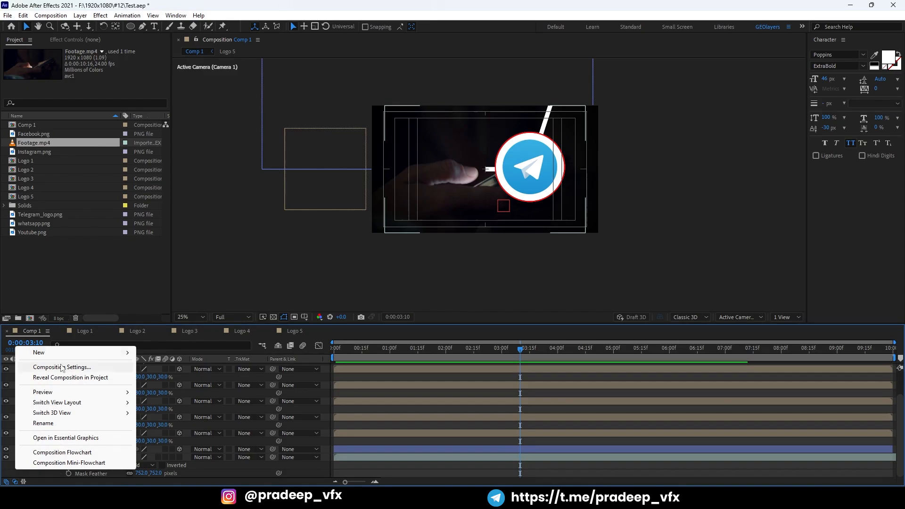
mouse_move(60, 357)
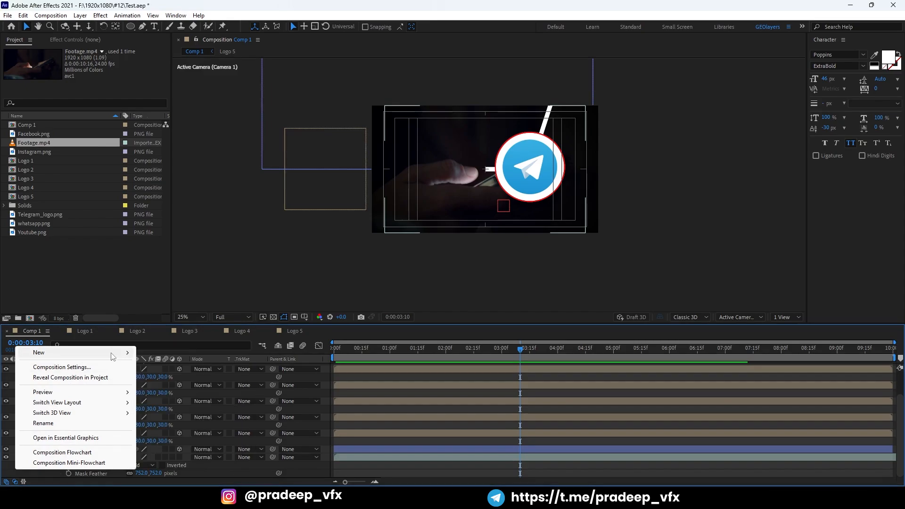
mouse_move(119, 356)
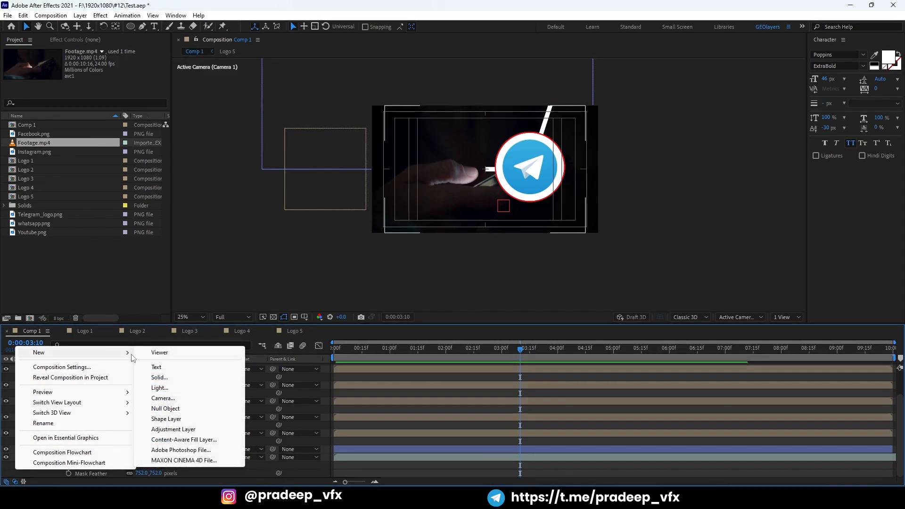
click(159, 430)
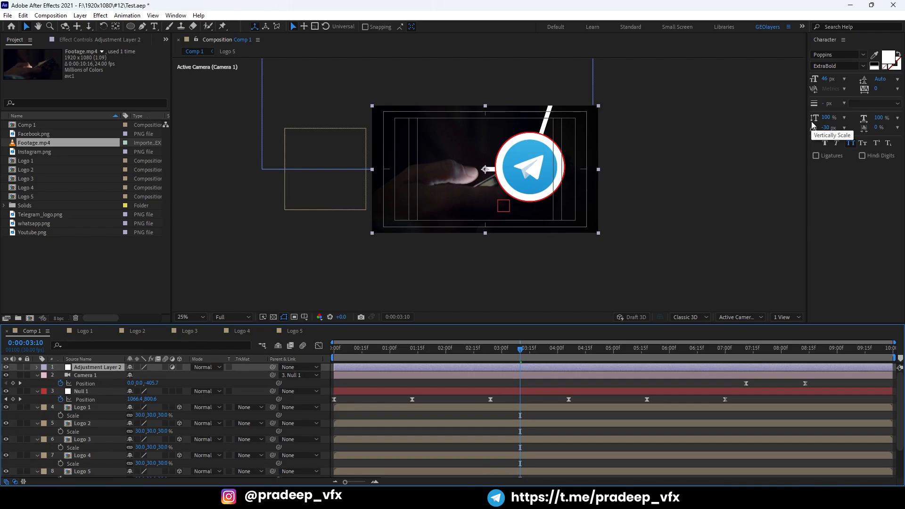
key(ctrl+space)
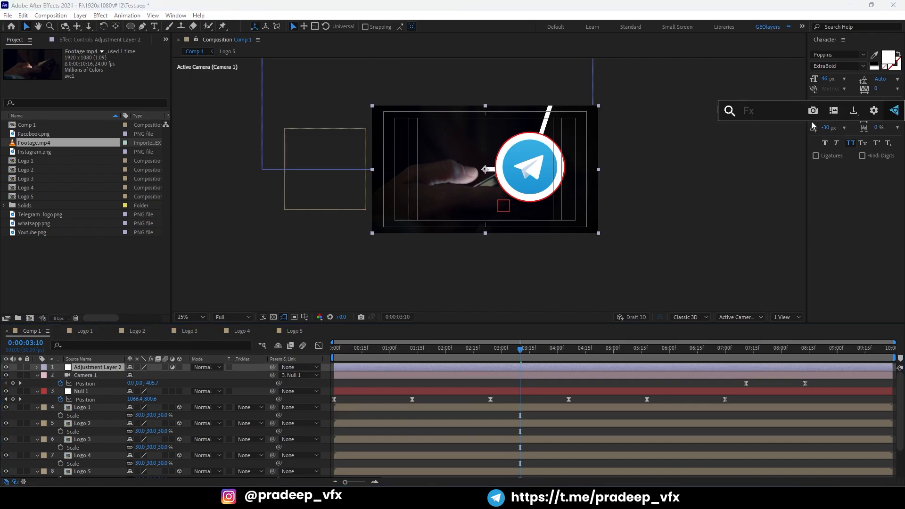
text(no)
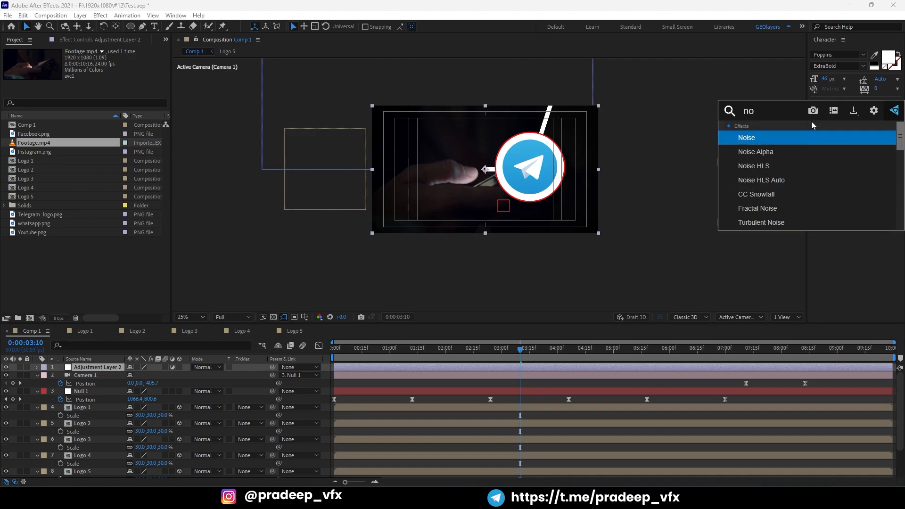
text(ise)
click(764, 139)
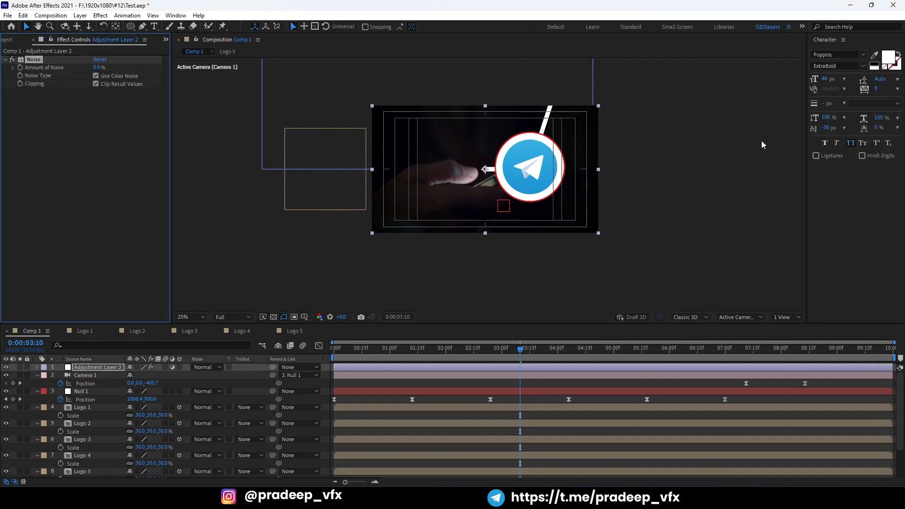
Set the adjustment layer's Amount of Noise to 21% and preview the animation
key(period)
key(period)
click(97, 68)
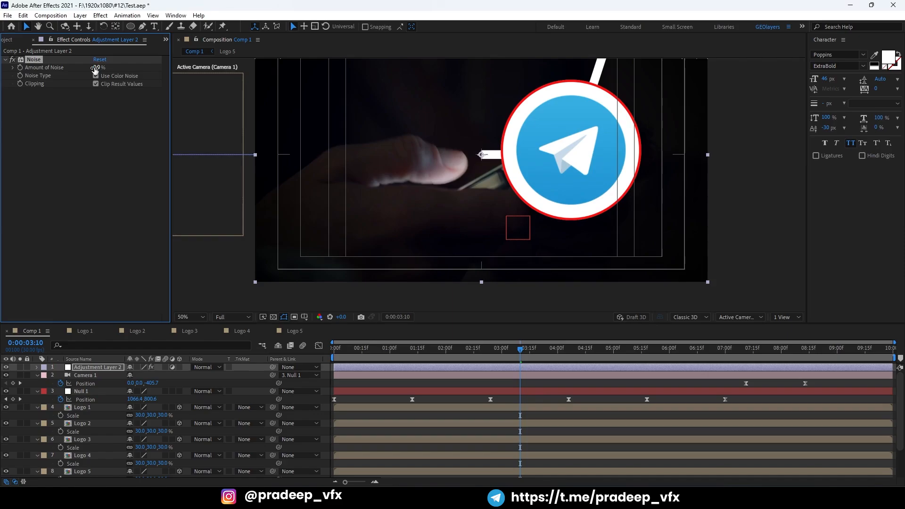
key(Return)
scroll(642, 165, down, 4)
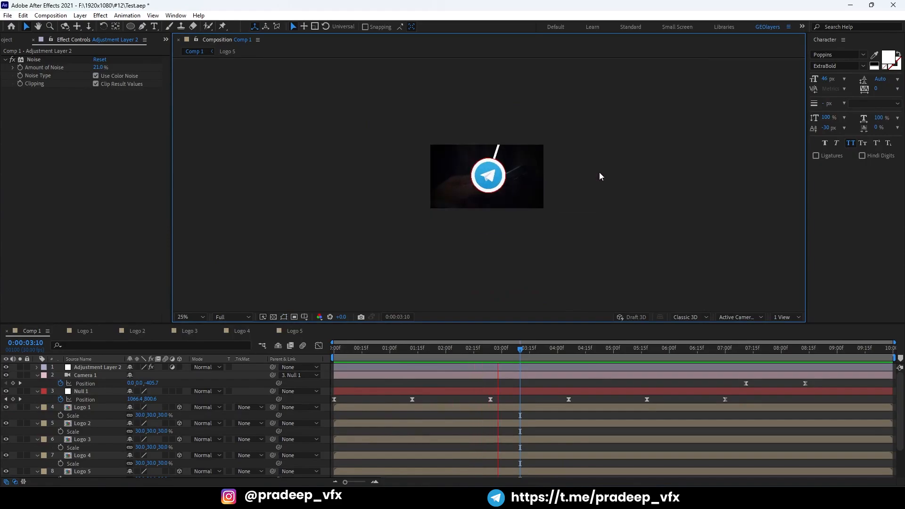
scroll(599, 172, up, 1)
At the camera's last position keyframe at 0:00:08:13, bring Camera 1 closer to the logos with a Z position of about -2038
drag(686, 351, 806, 355)
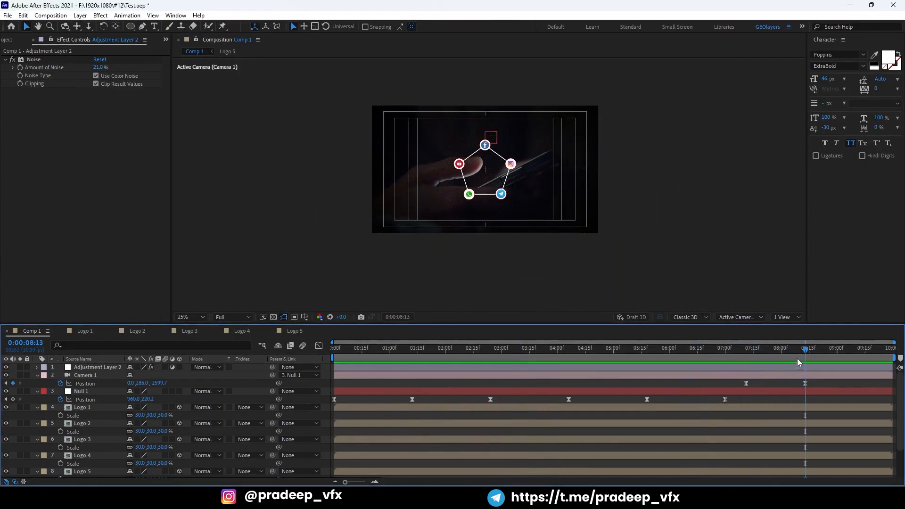
key(semicolon)
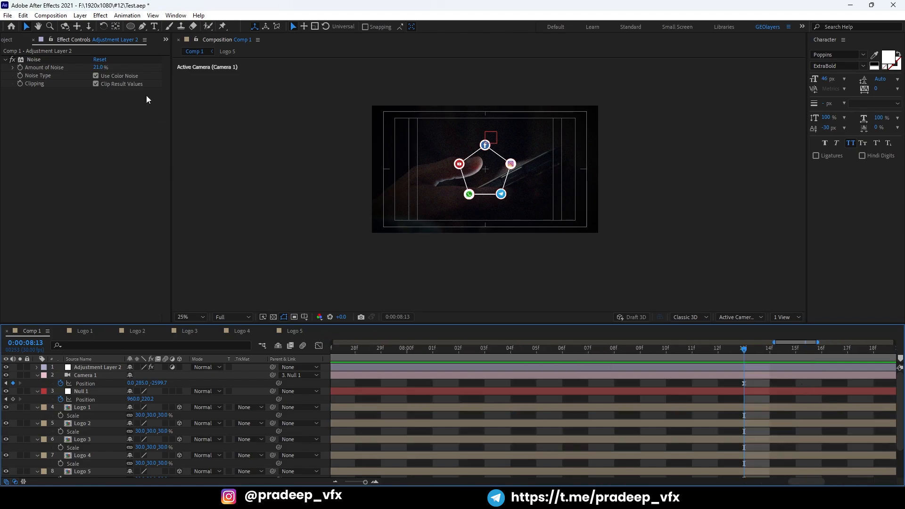
click(86, 377)
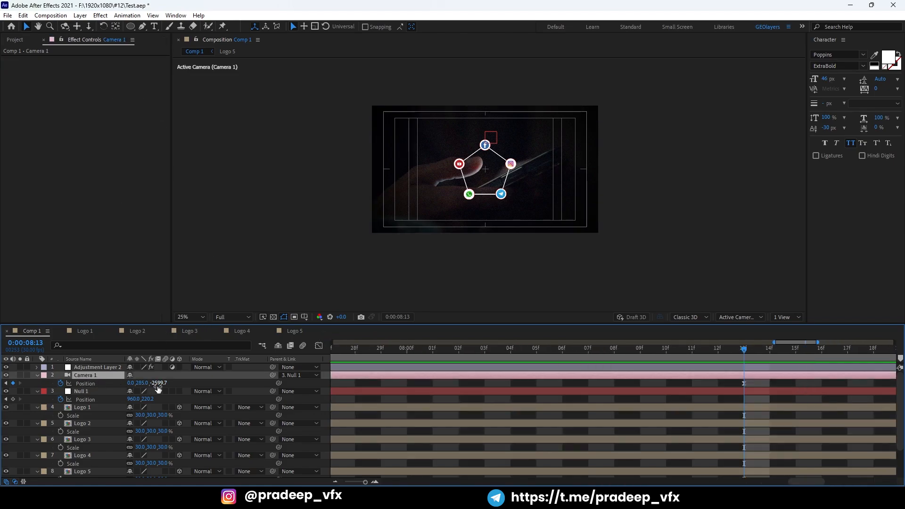
drag(157, 383, 165, 385)
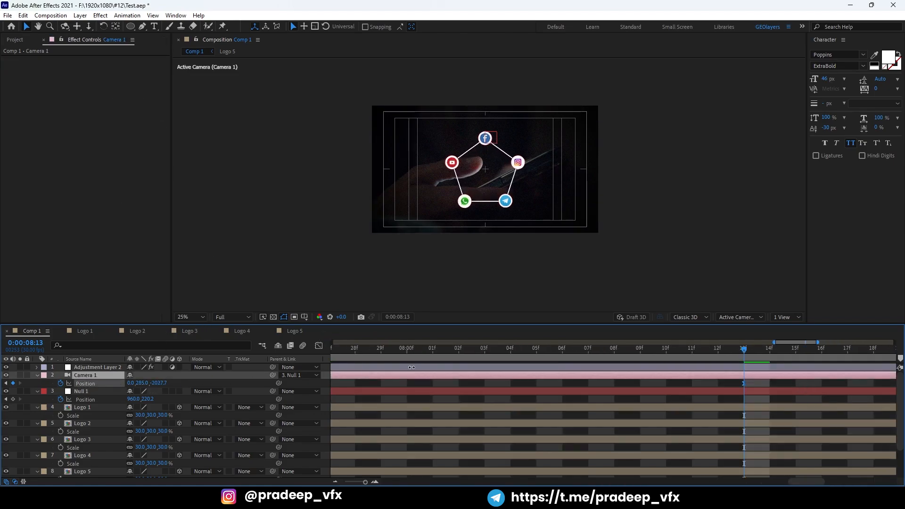